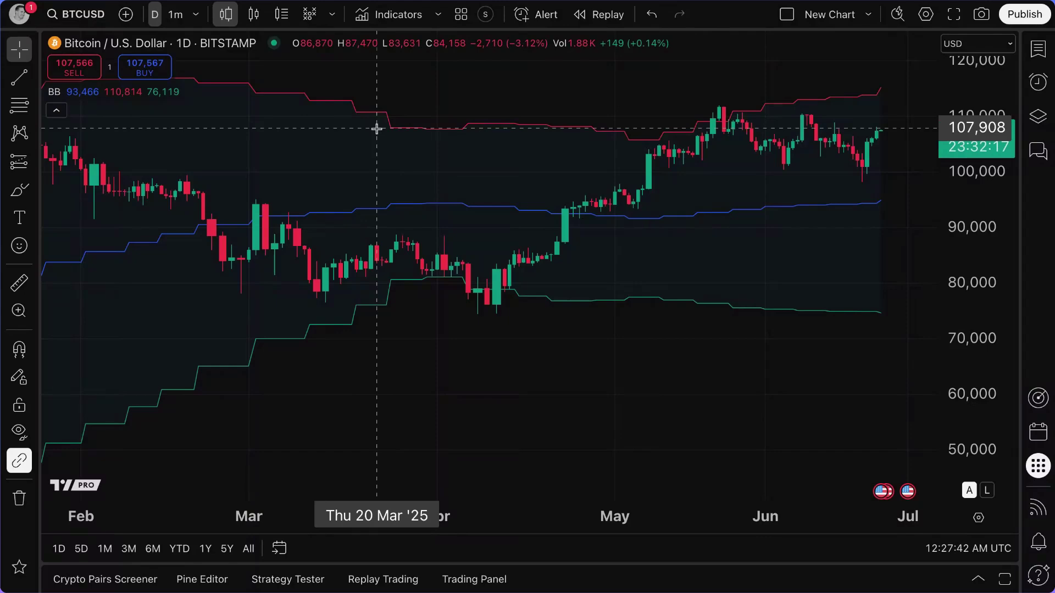
# Remove Candles, Volume candles and Volume footprint from the favourite chart types
pyautogui.click(332, 15)
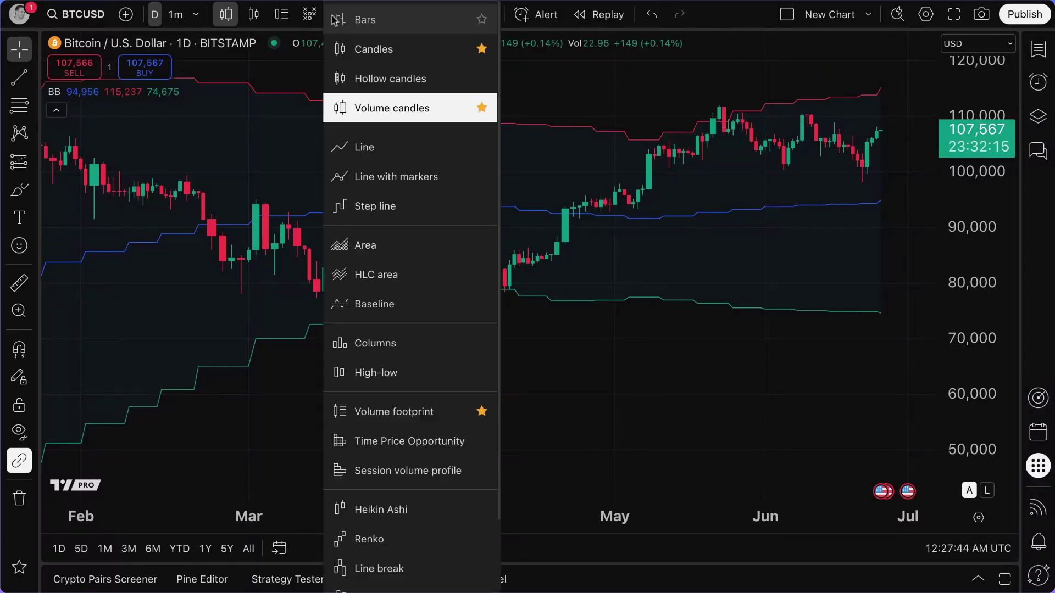
pyautogui.click(482, 48)
pyautogui.click(482, 107)
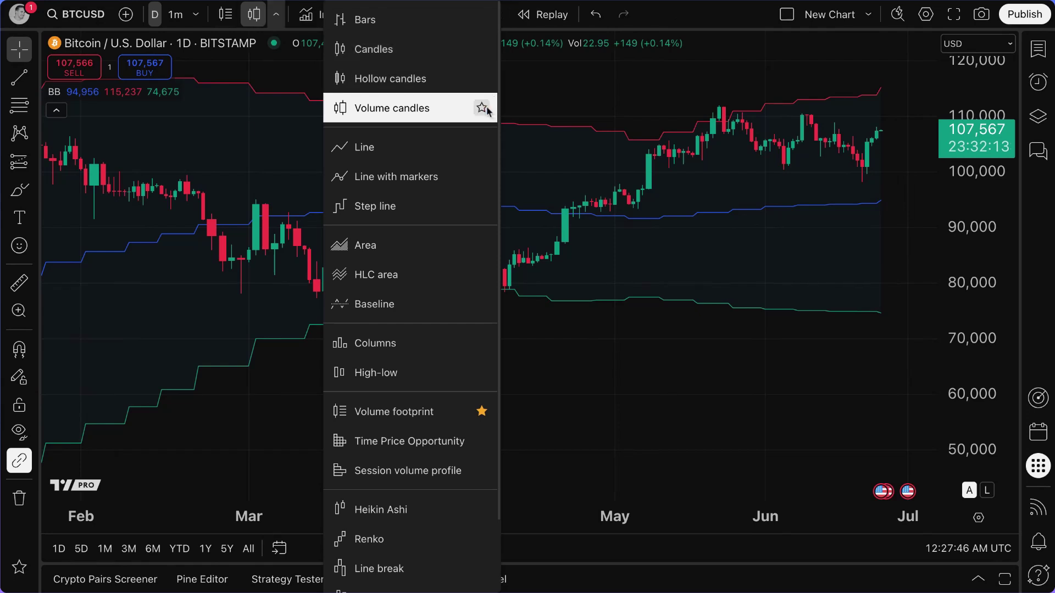
pyautogui.click(482, 412)
# Add Range, Point & figure, Kagi, Line break, Renko and Heikin Ashi to the favourite chart types
pyautogui.scroll(-2, 450, 409)
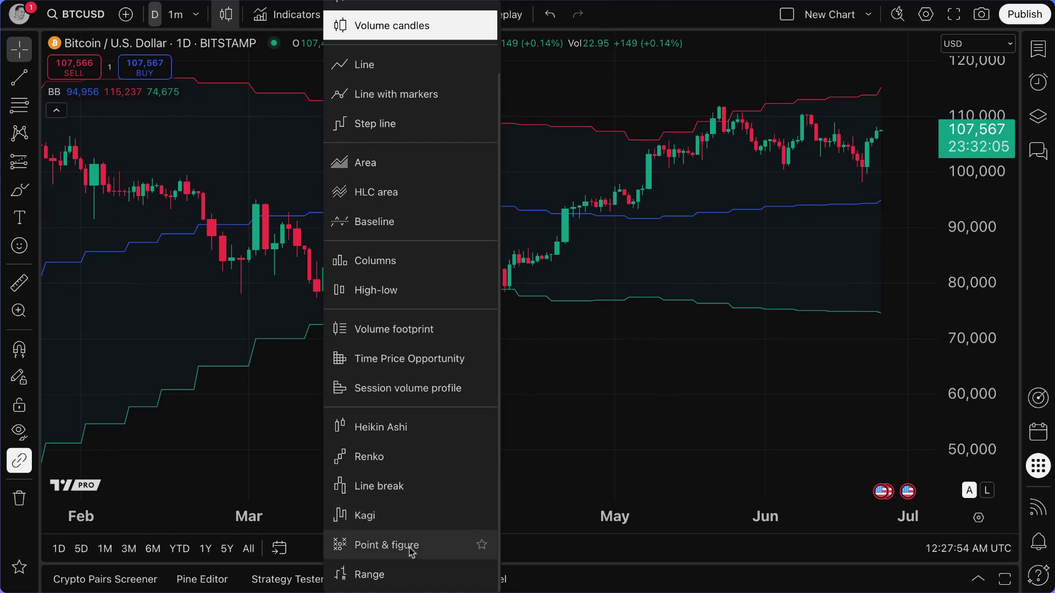
pyautogui.click(481, 574)
pyautogui.click(482, 545)
pyautogui.click(482, 515)
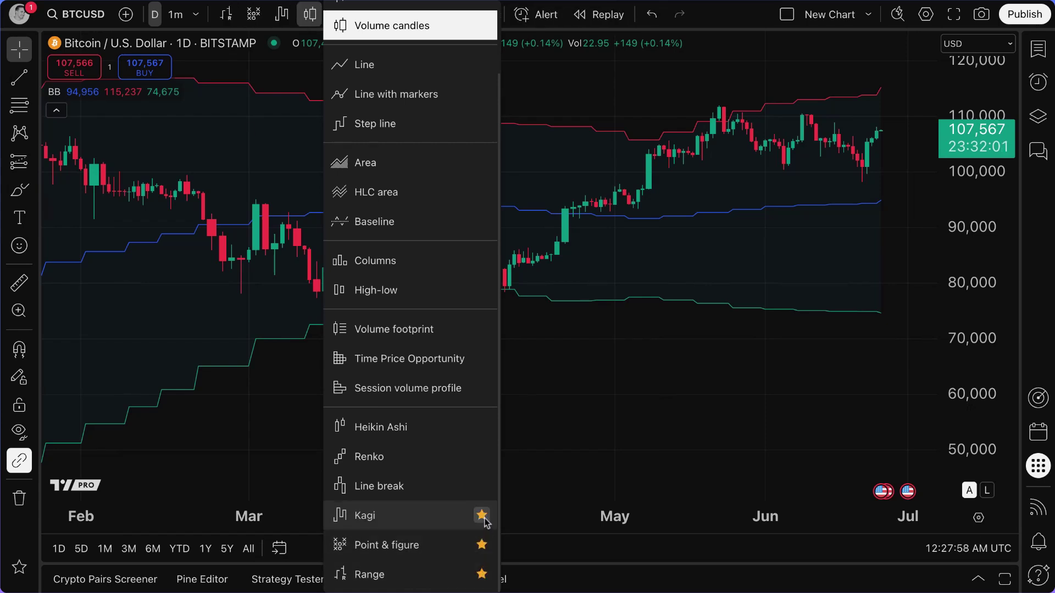
pyautogui.click(482, 486)
pyautogui.click(482, 456)
pyautogui.click(482, 426)
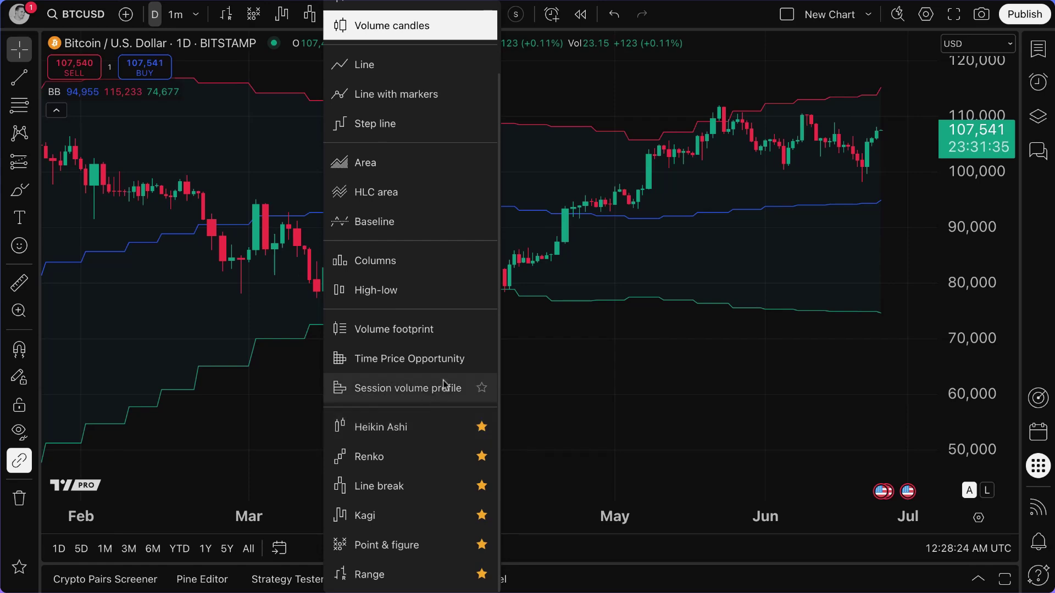
pyautogui.click(527, 391)
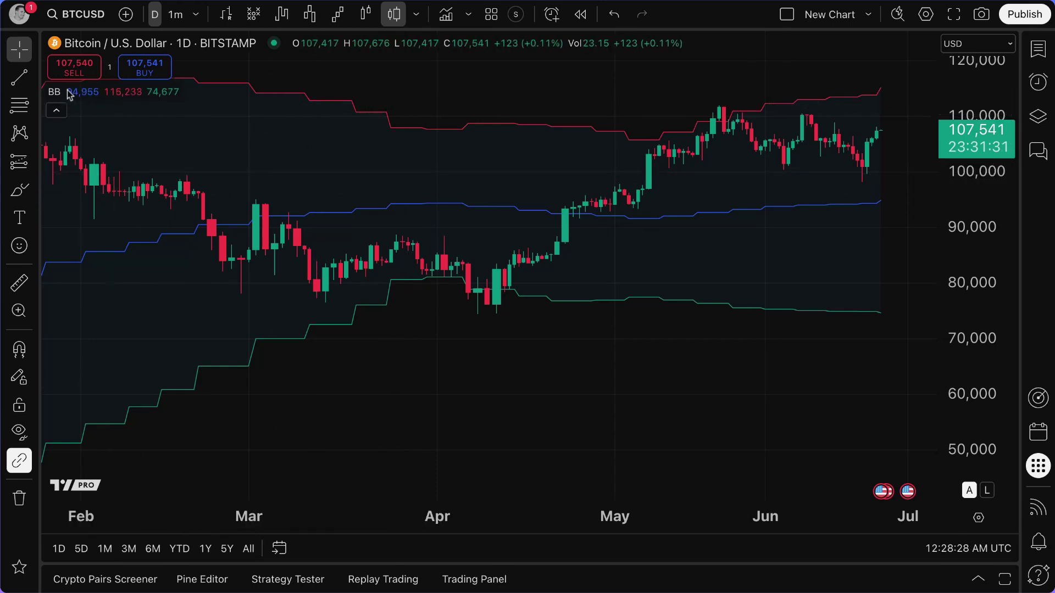
# Remove the BB indicator from the BTCUSD chart
pyautogui.click(134, 92)
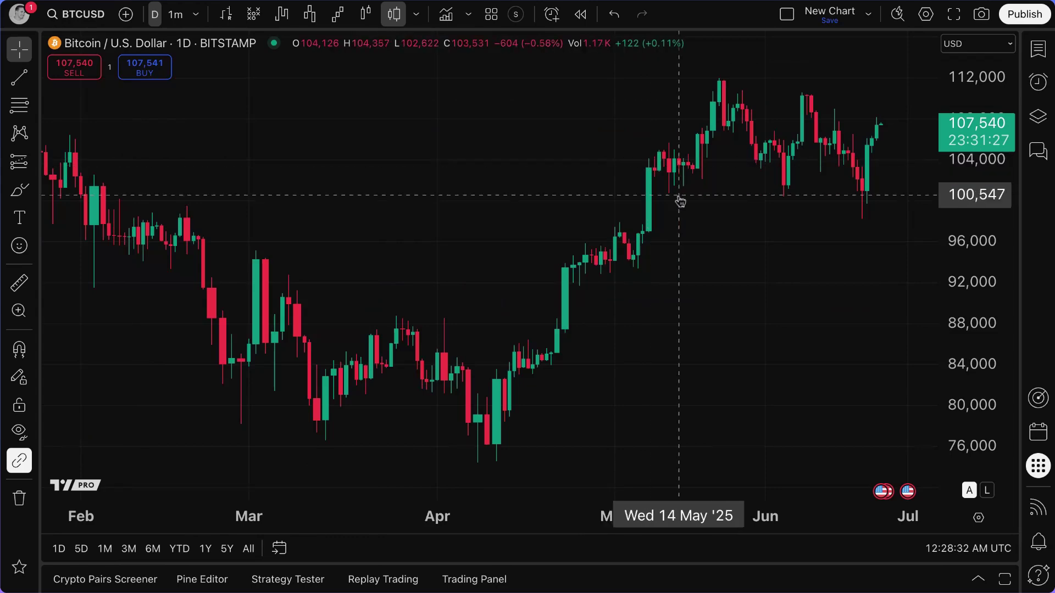
pyautogui.scroll(-5, 610, 292)
pyautogui.moveTo(610, 291); pyautogui.dragTo(521, 291)
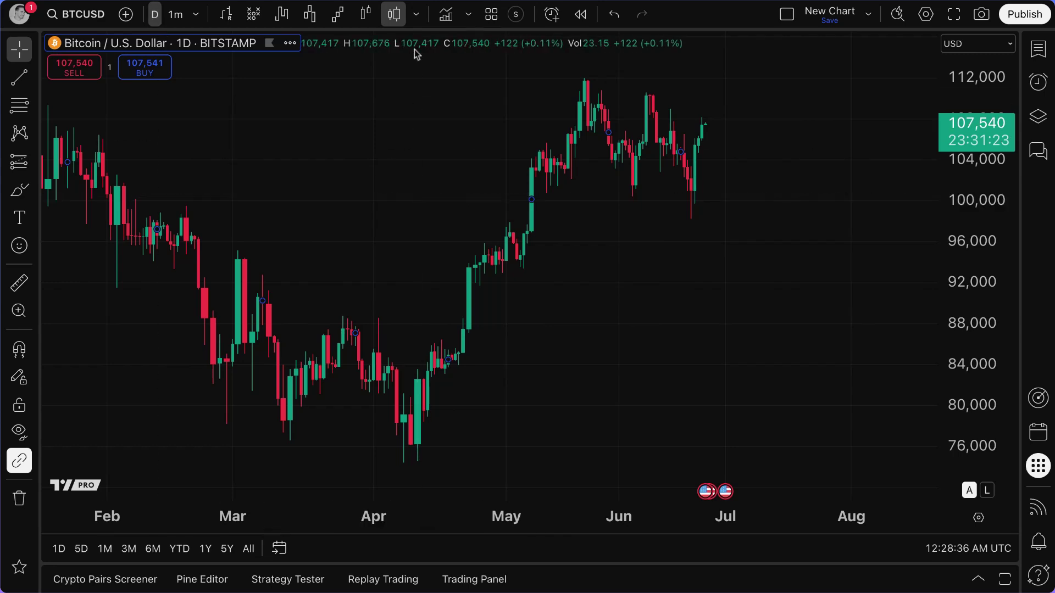
# Display the BTCUSD price as standard Candles, followed by the Line chart type
pyautogui.click(417, 15)
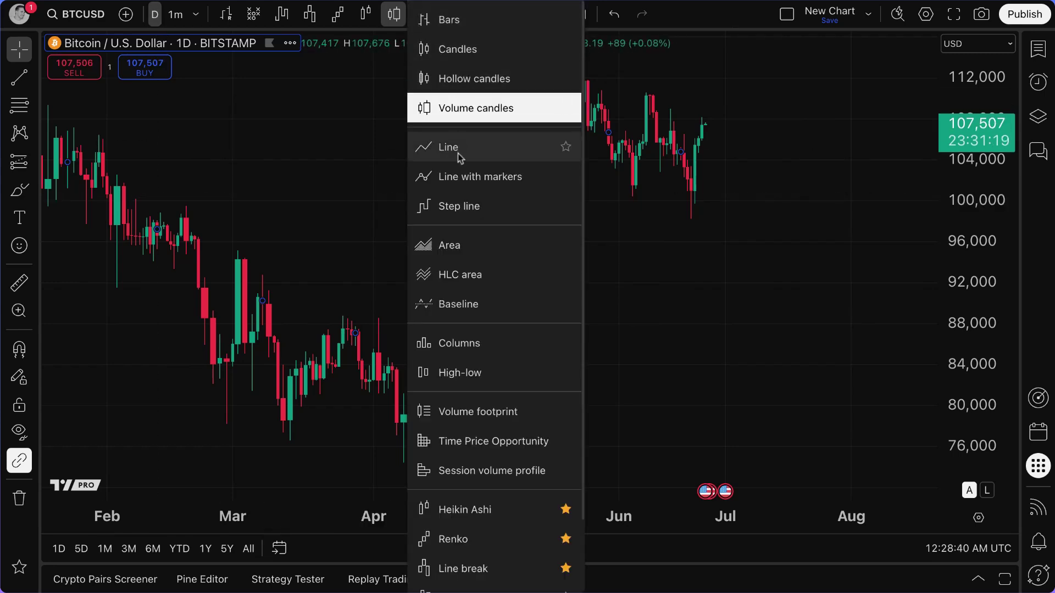
pyautogui.click(451, 53)
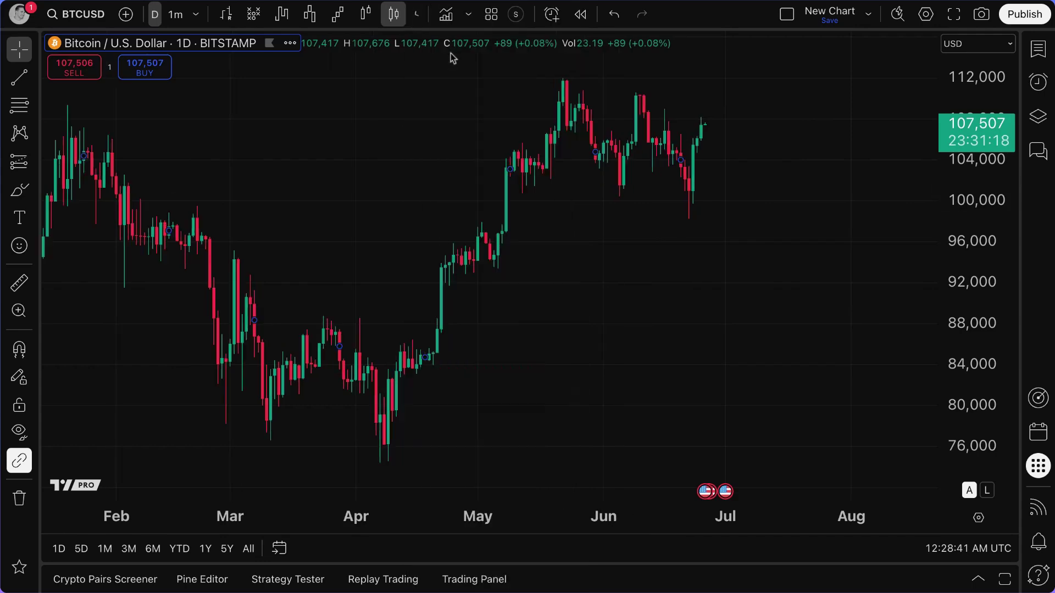
pyautogui.click(415, 16)
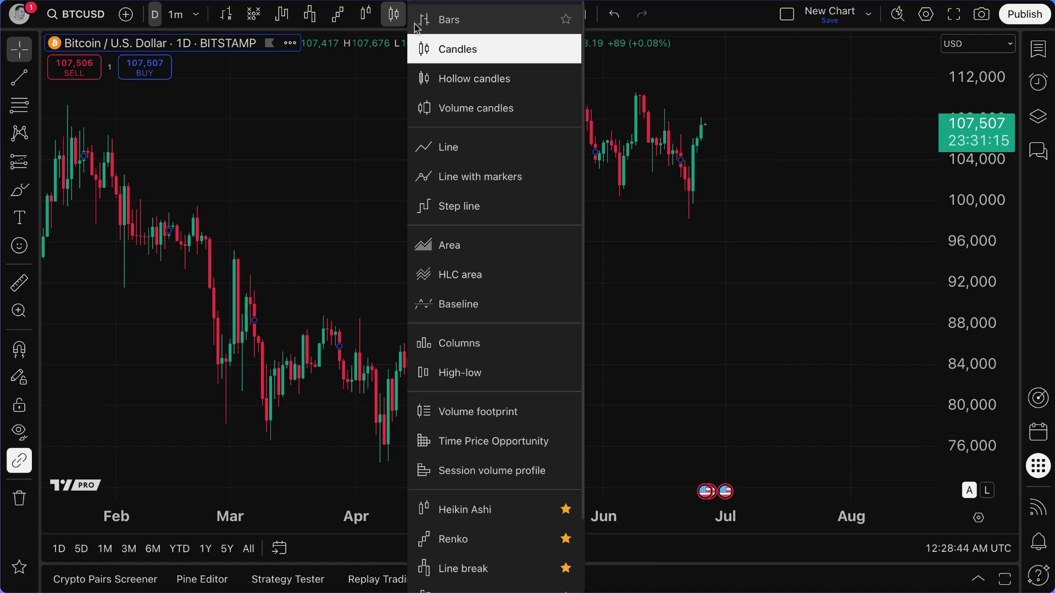
pyautogui.click(464, 140)
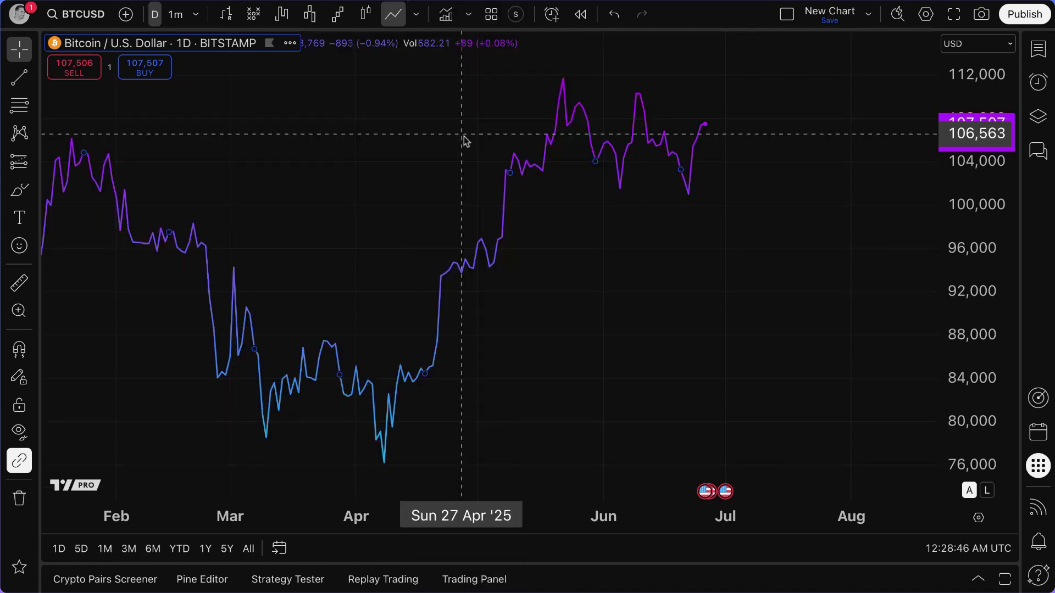
# Change the BTCUSD chart type to Heikin Ashi
pyautogui.click(417, 17)
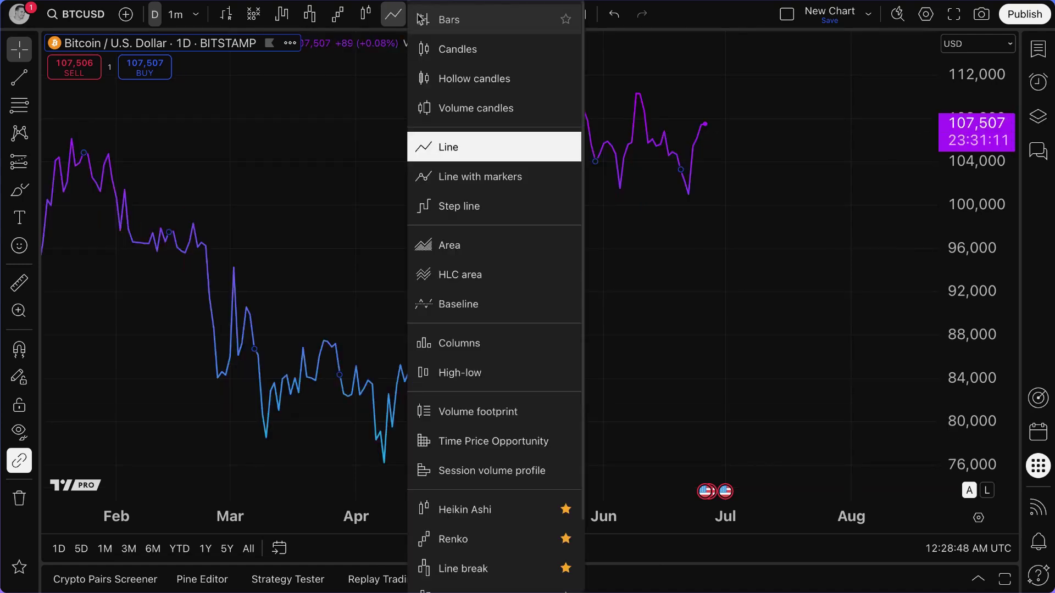
pyautogui.scroll(-2, 486, 269)
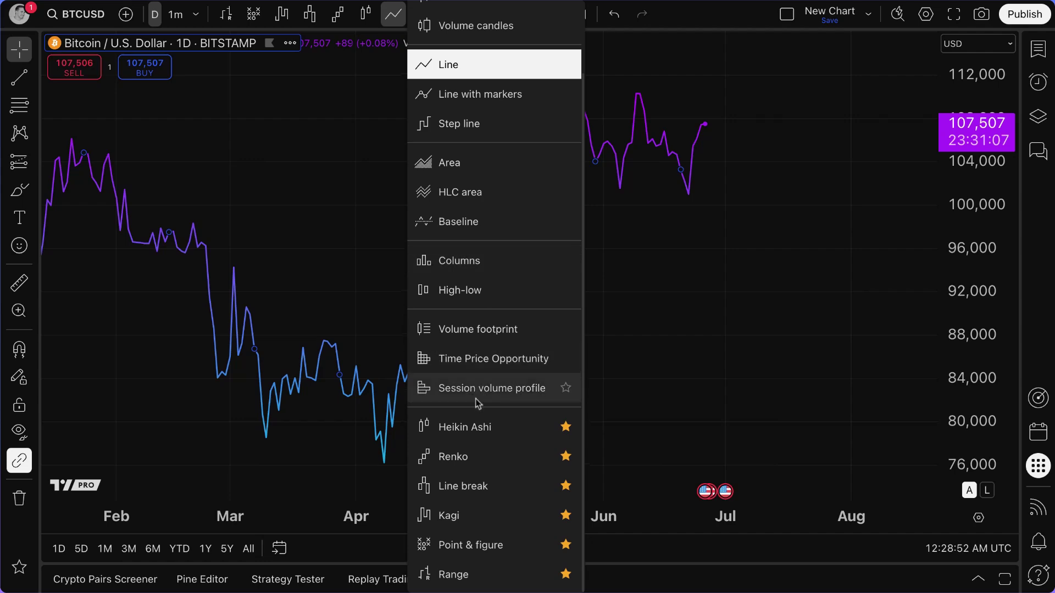
pyautogui.click(489, 427)
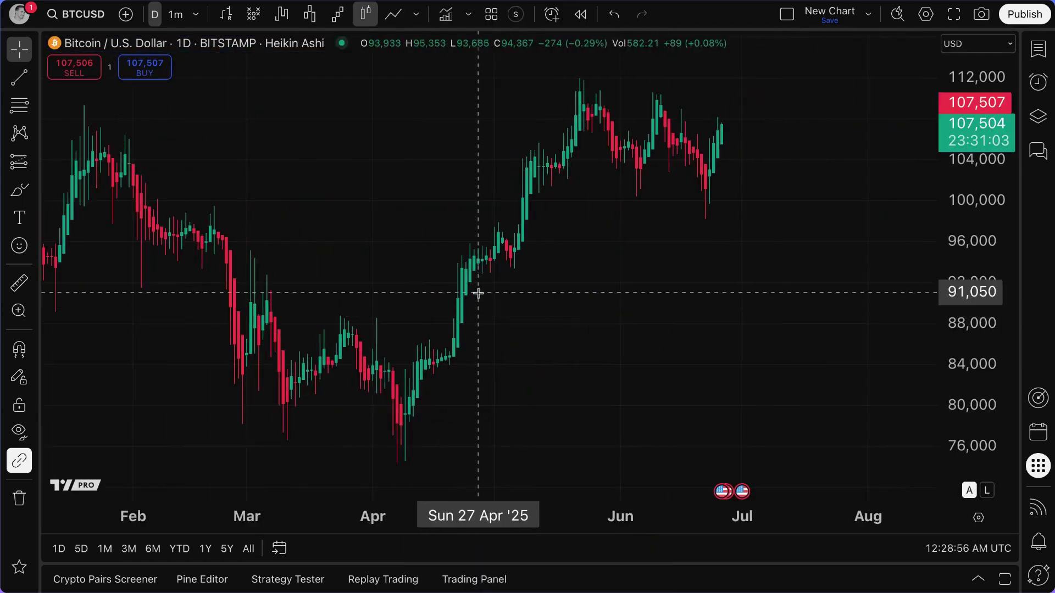
# Change the BTCUSD chart type to Renko and inspect its brick structure
pyautogui.click(416, 14)
pyautogui.scroll(-2, 497, 527)
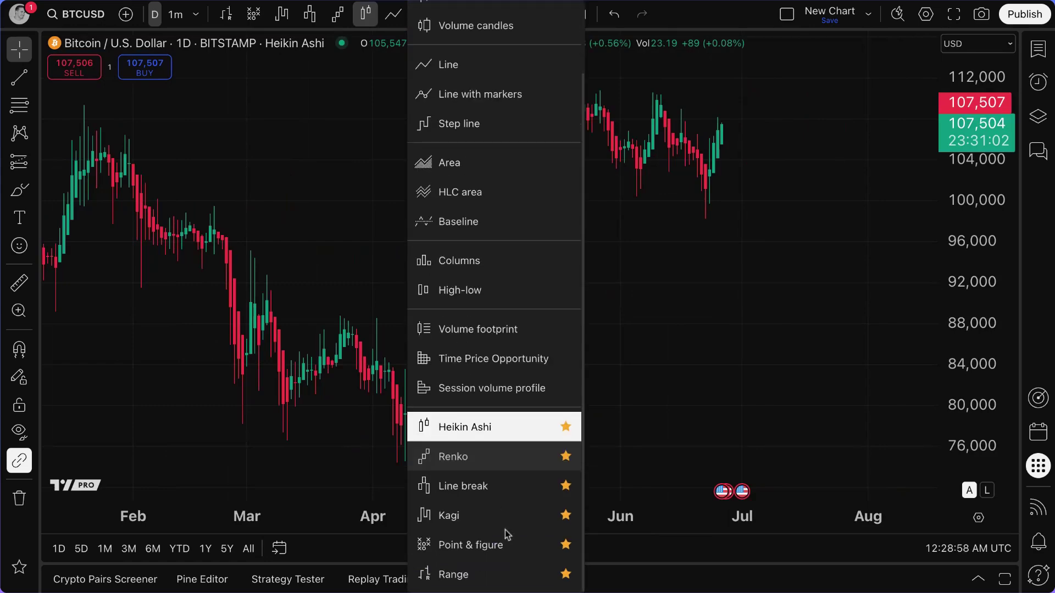
pyautogui.click(483, 460)
pyautogui.moveTo(786, 179); pyautogui.dragTo(667, 224)
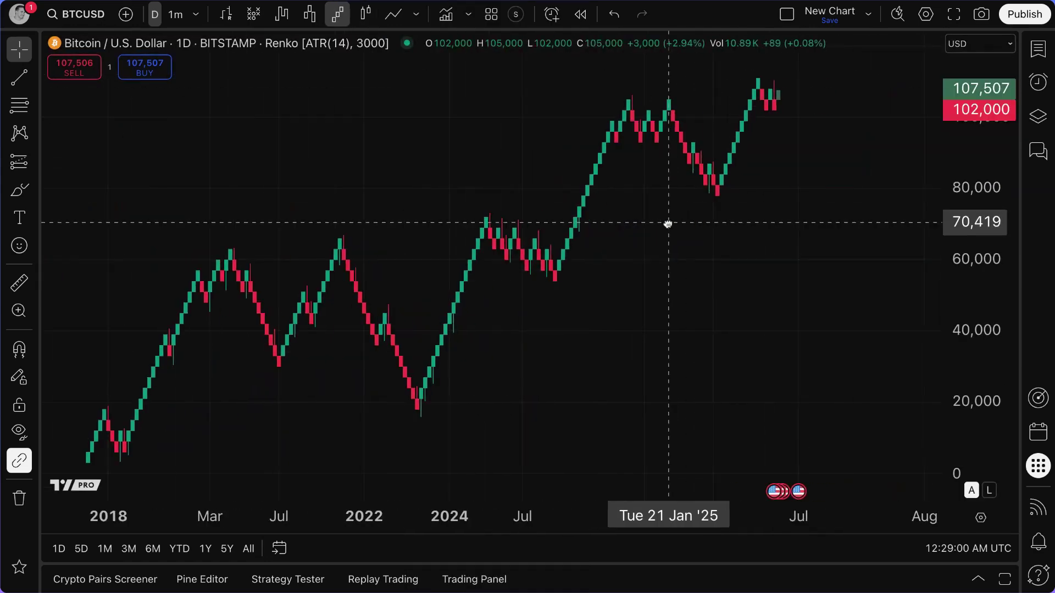
pyautogui.scroll(5, 667, 224)
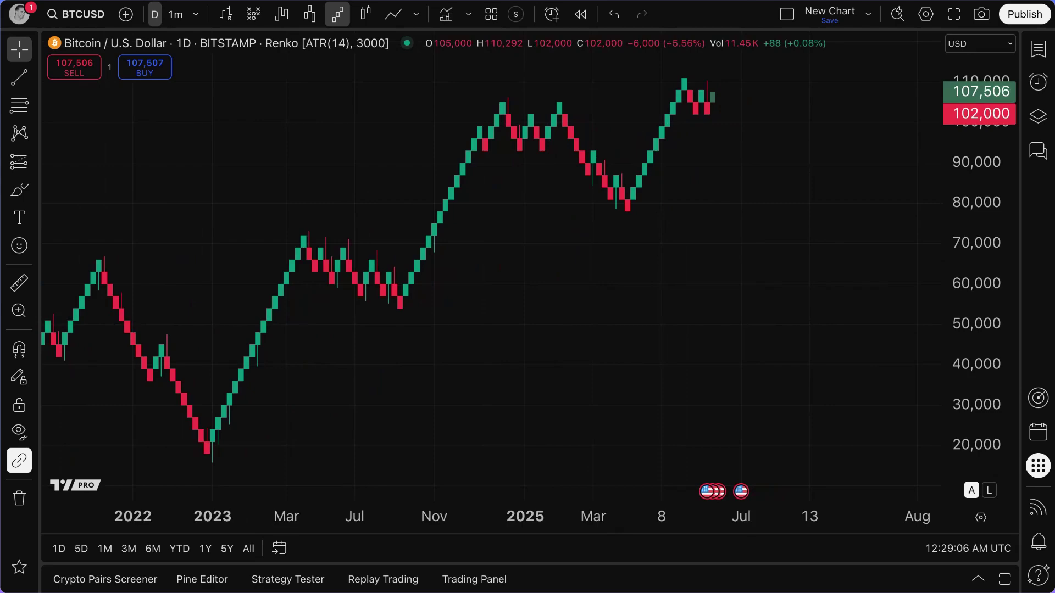
# Switch the daily chart back to Heikin Ashi for a closer look at its candles
pyautogui.click(368, 20)
pyautogui.scroll(3, 551, 222)
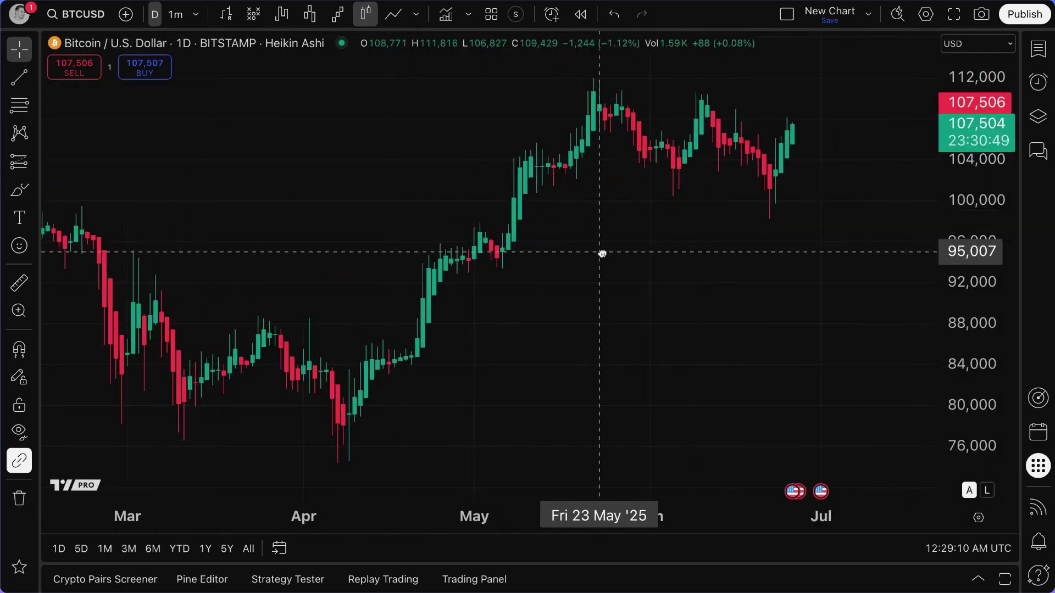
pyautogui.scroll(1, 626, 233)
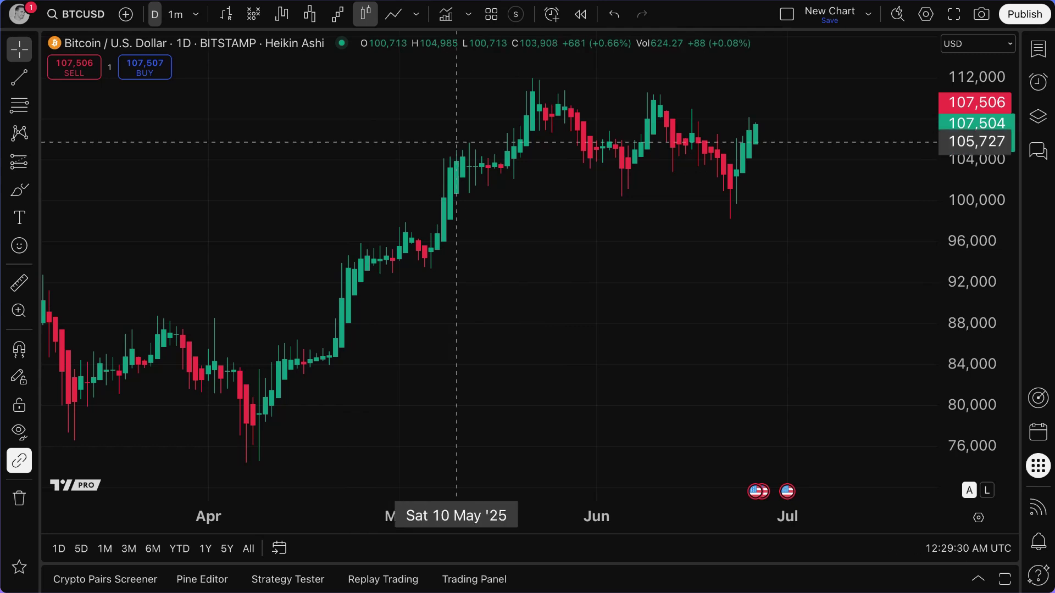
# Return the daily chart to Renko and review its symbol settings, leaving them as they are
pyautogui.click(416, 14)
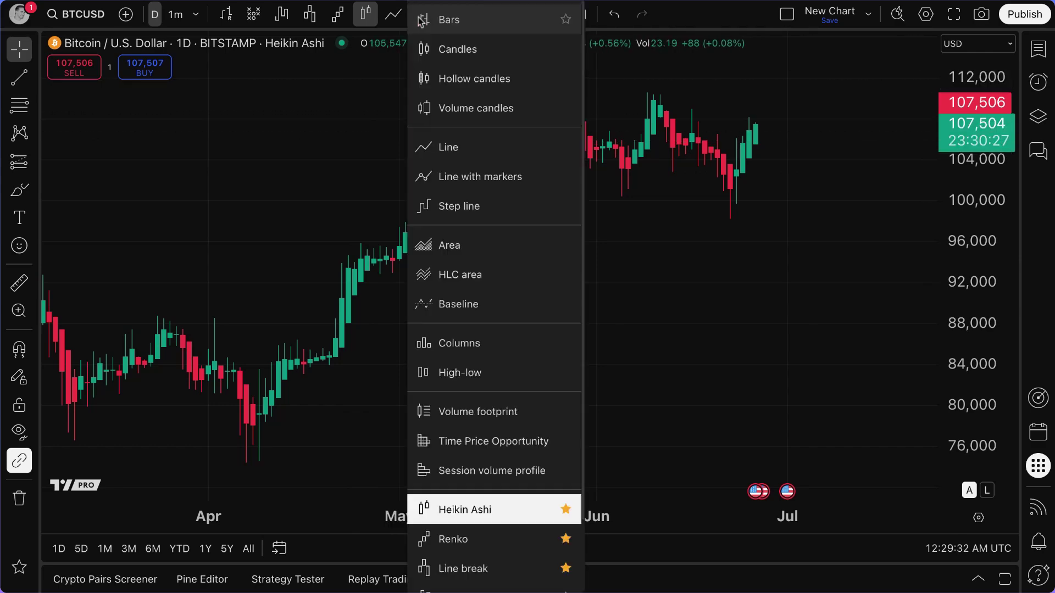
pyautogui.click(483, 541)
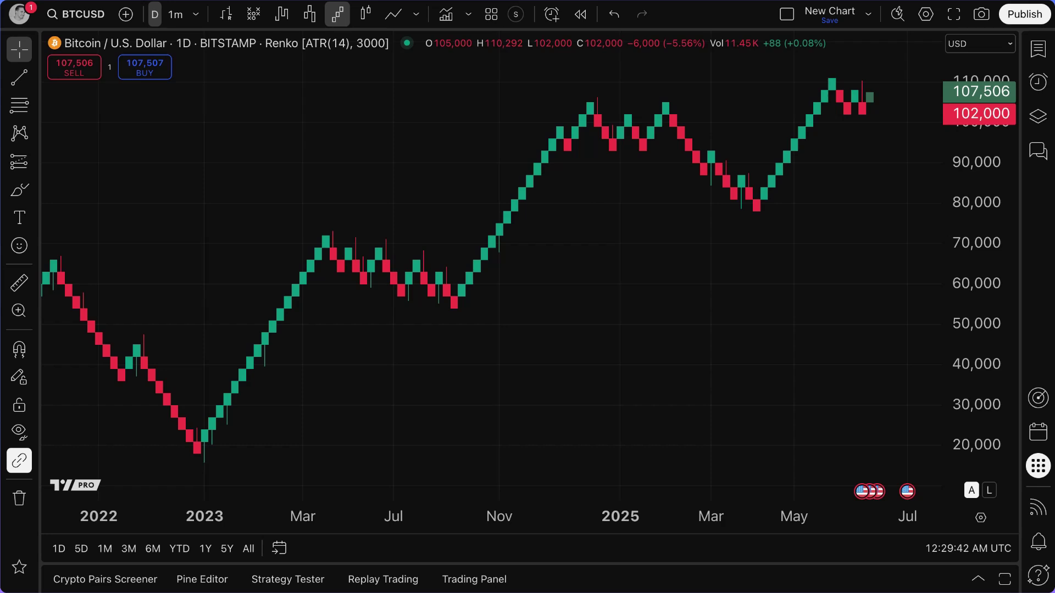
pyautogui.doubleClick(537, 181)
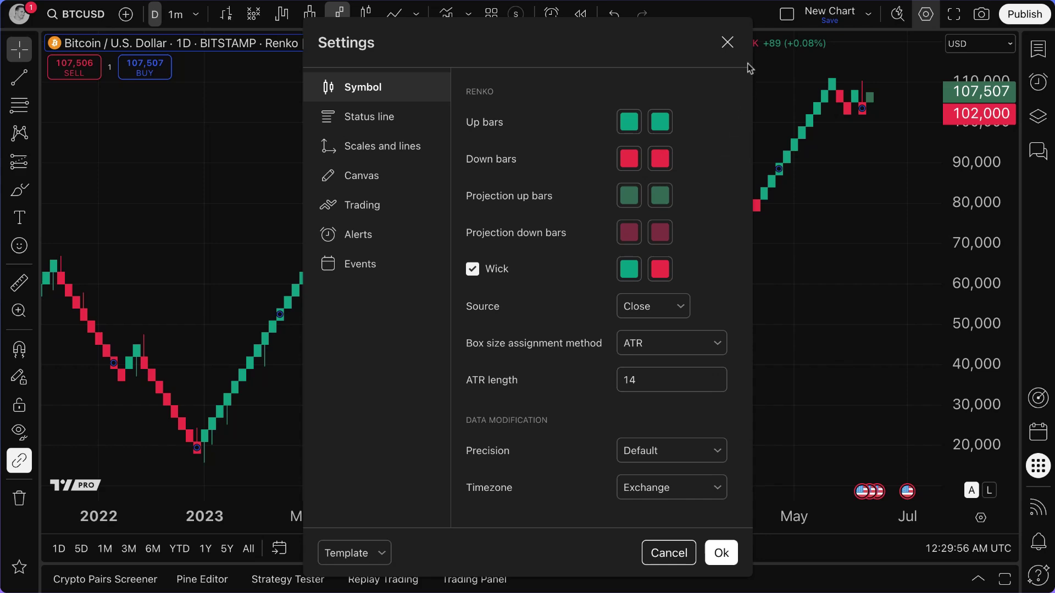
pyautogui.click(727, 42)
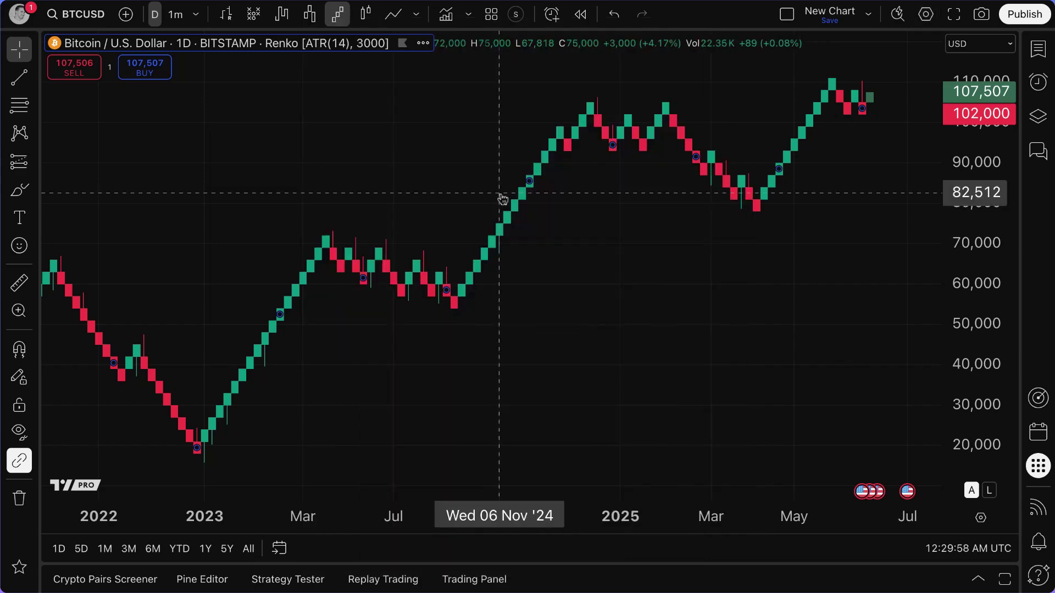
# Set the chart interval to 1m and examine the Renko bricks on that timeframe
pyautogui.click(175, 22)
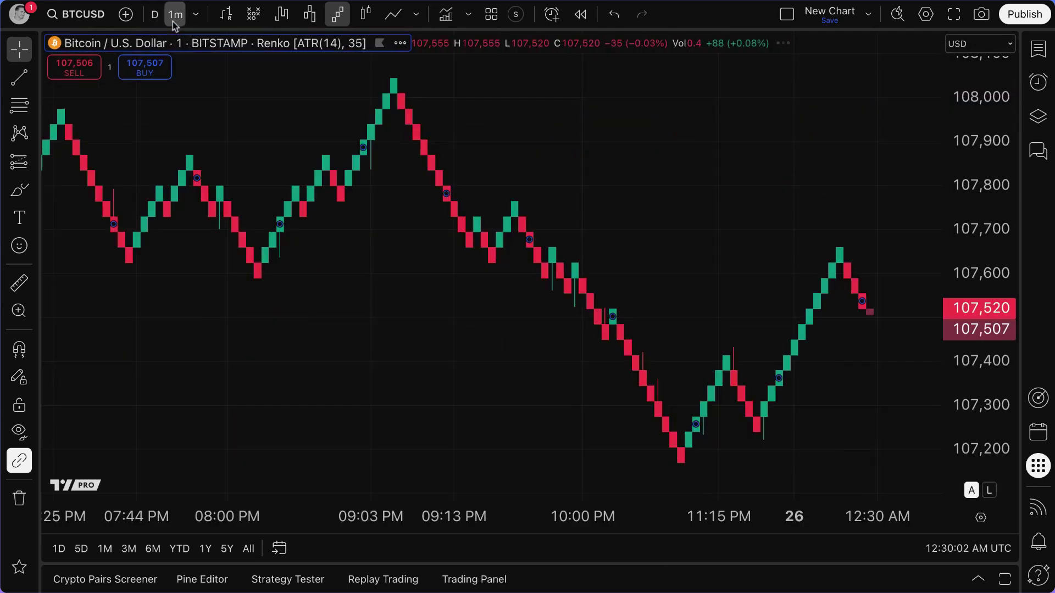
pyautogui.scroll(-5, 494, 293)
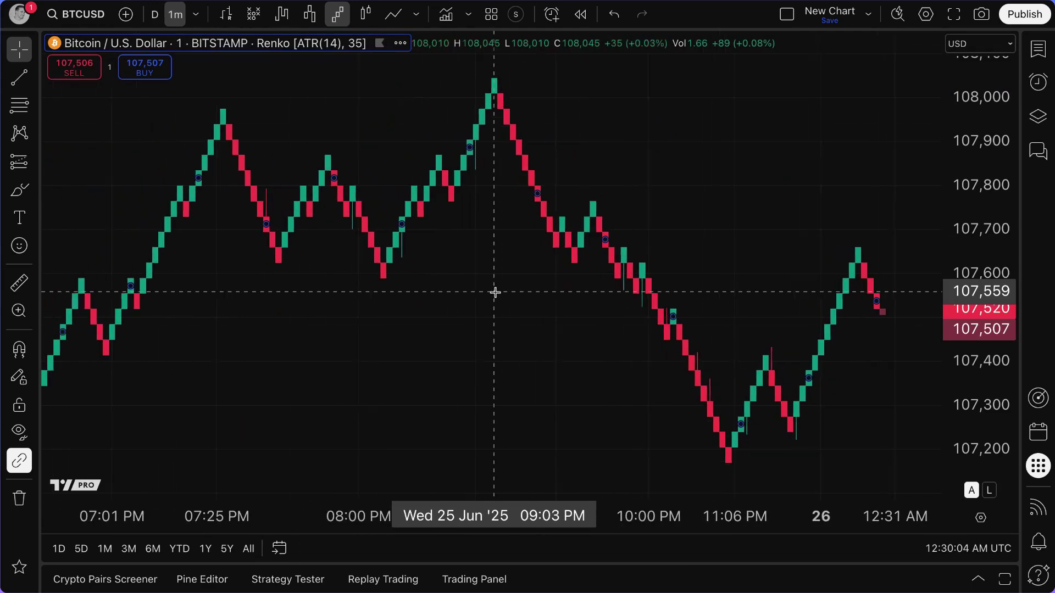
pyautogui.moveTo(494, 293); pyautogui.dragTo(444, 297)
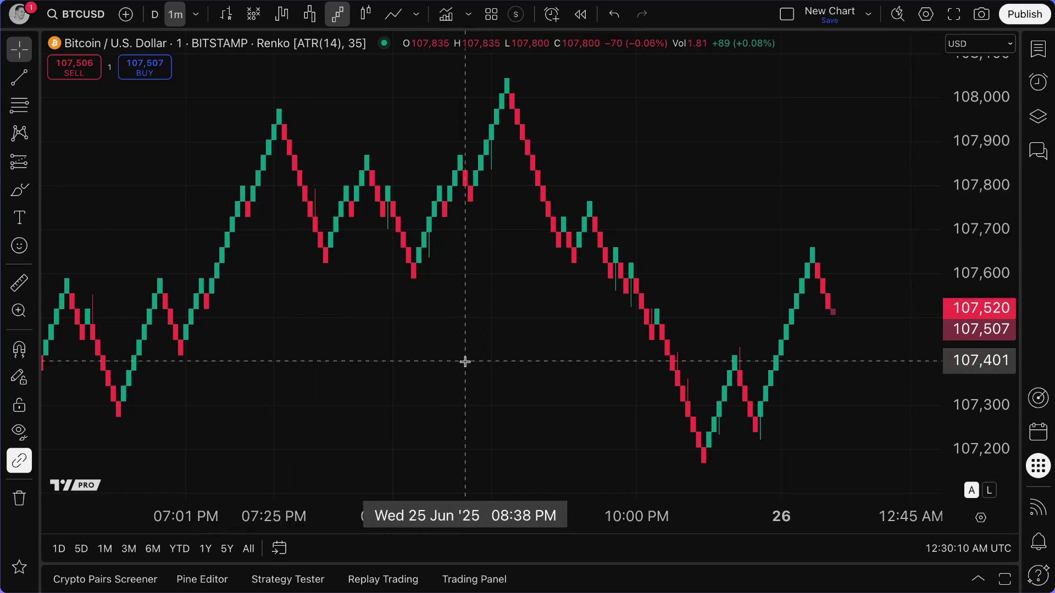
pyautogui.scroll(-3, 465, 361)
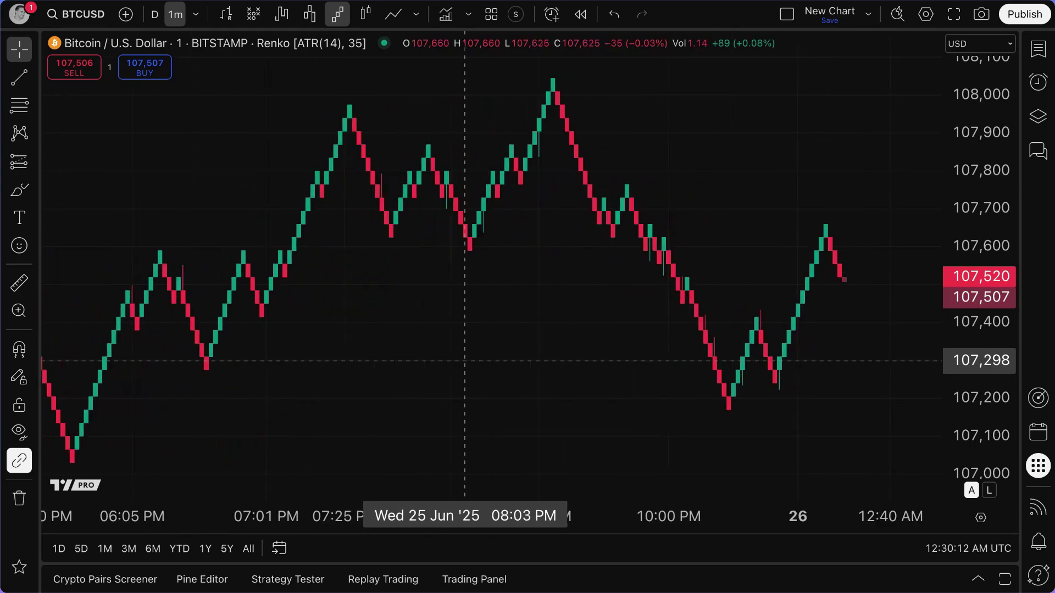
pyautogui.scroll(3, 464, 361)
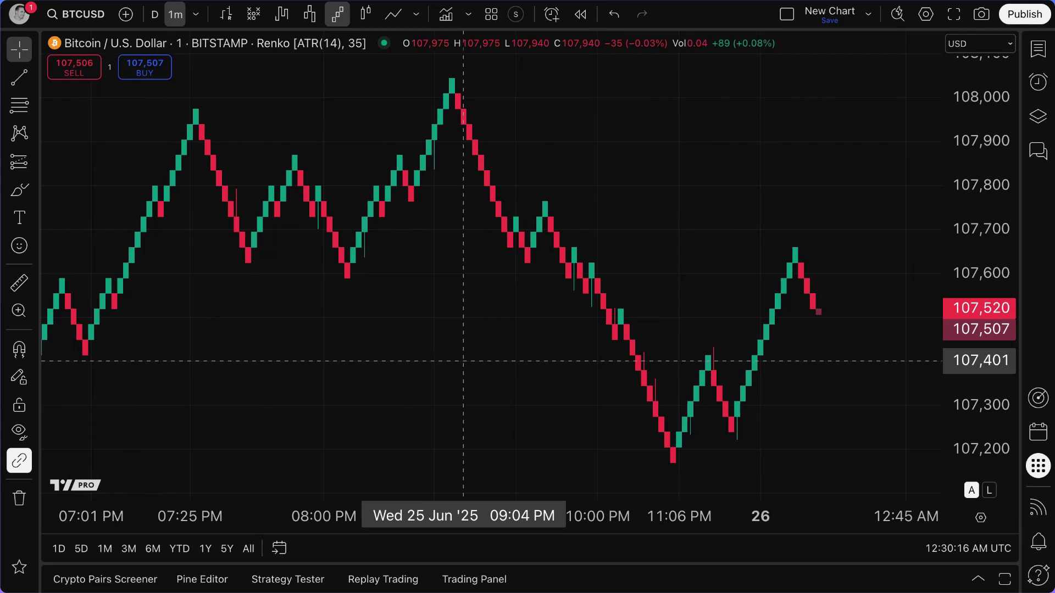
# Change the 1m BTCUSD chart type to Kagi and inspect its reversal lines
pyautogui.click(338, 14)
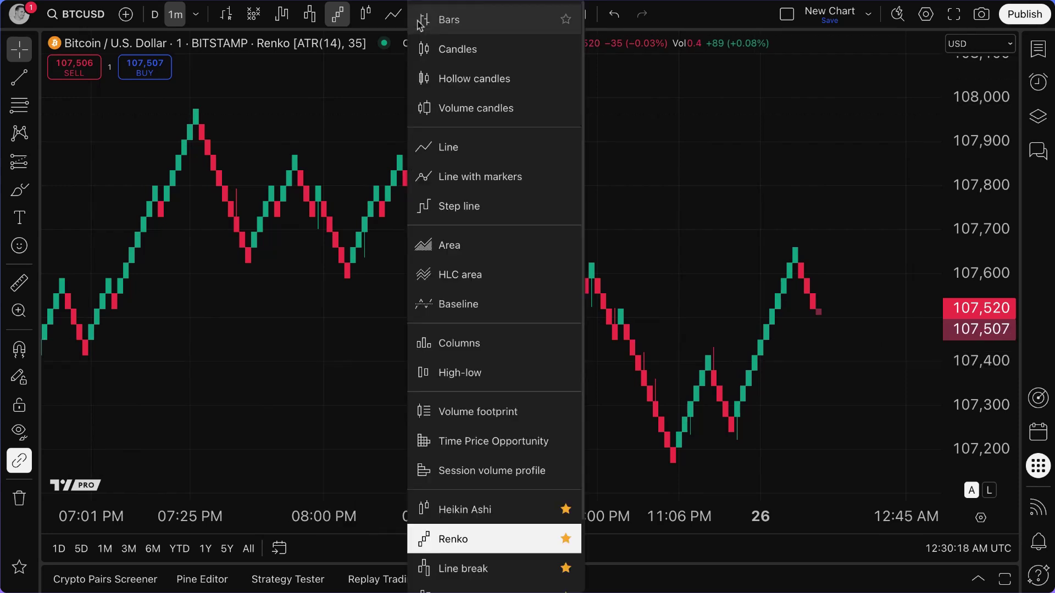
pyautogui.scroll(-2, 478, 461)
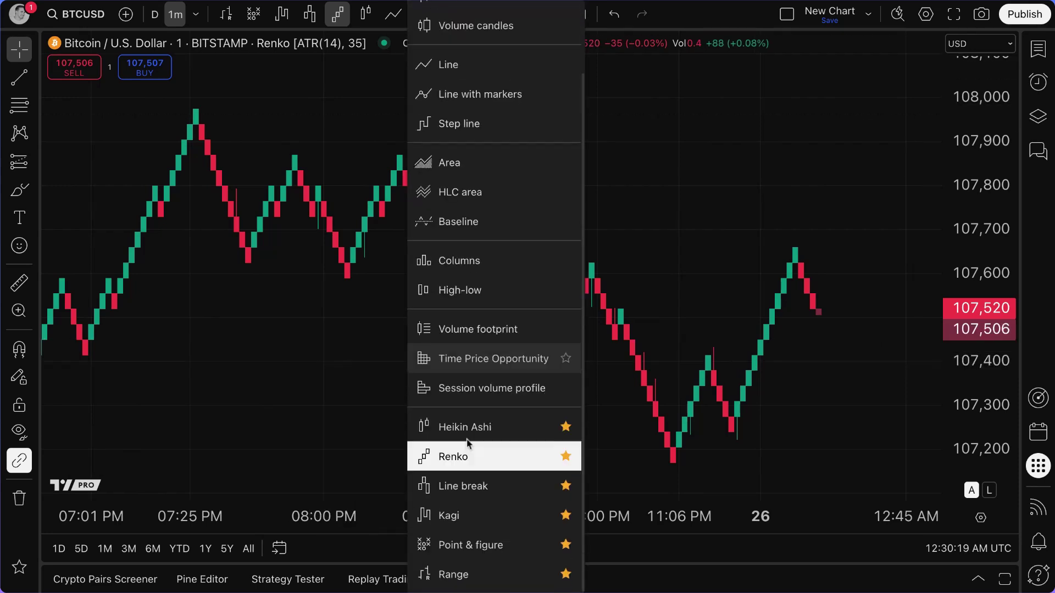
pyautogui.click(497, 516)
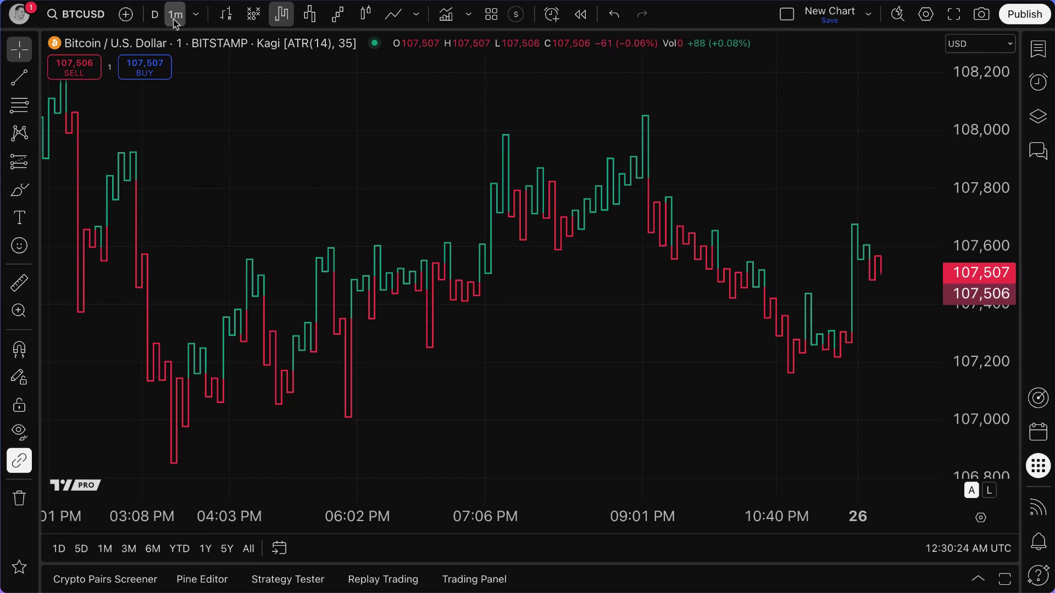
pyautogui.scroll(4, 487, 341)
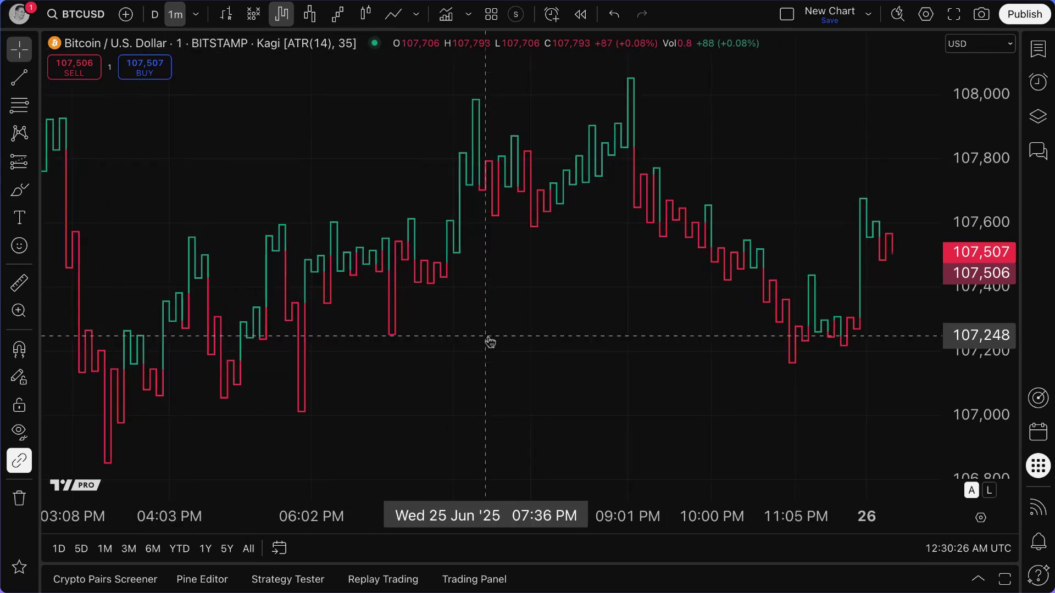
pyautogui.scroll(5, 568, 358)
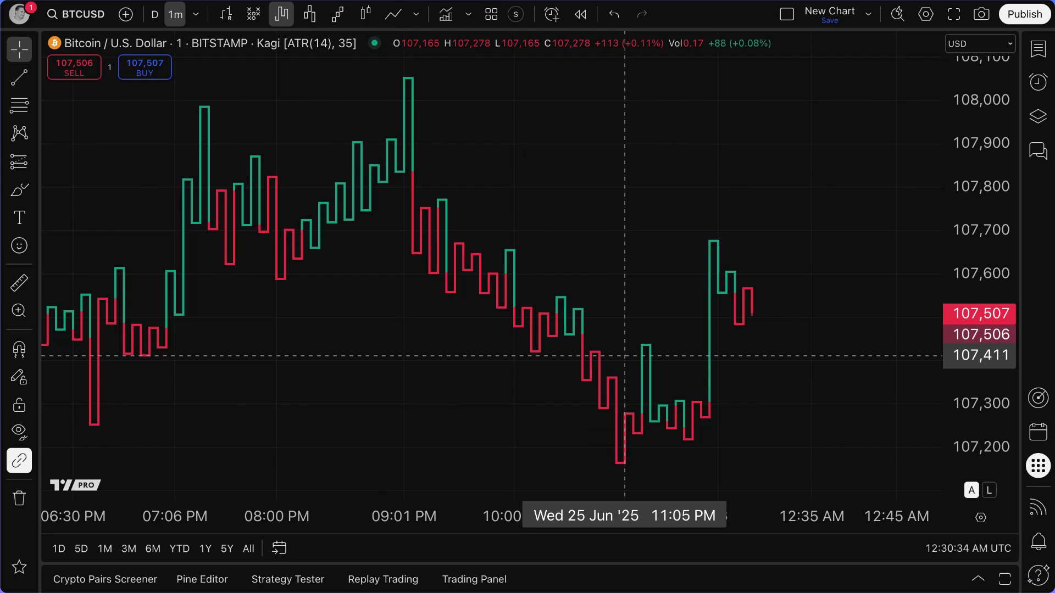
pyautogui.scroll(-1, 625, 356)
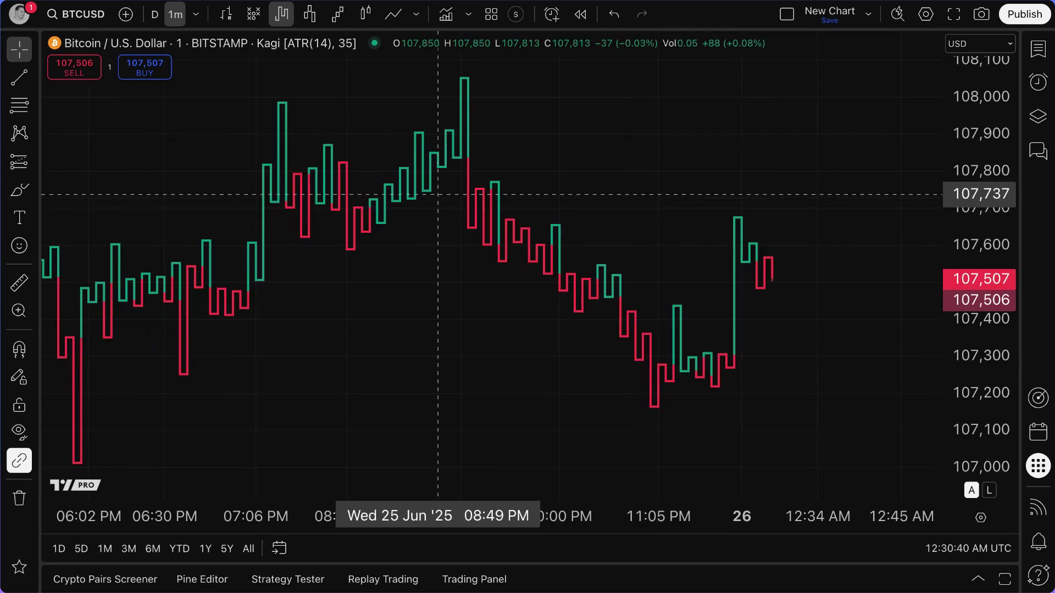
pyautogui.click(416, 14)
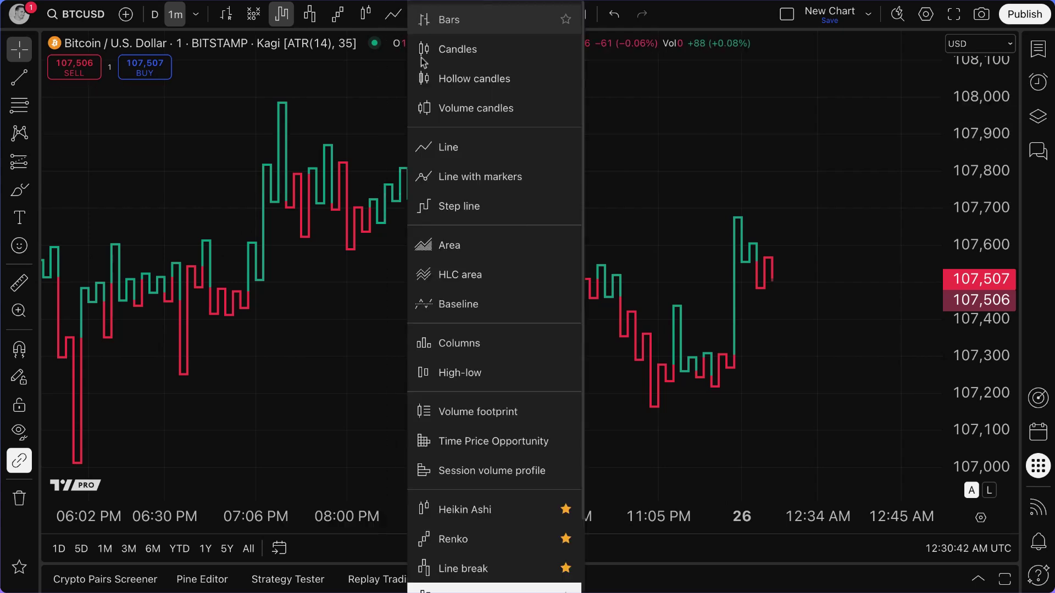
pyautogui.scroll(-2, 509, 451)
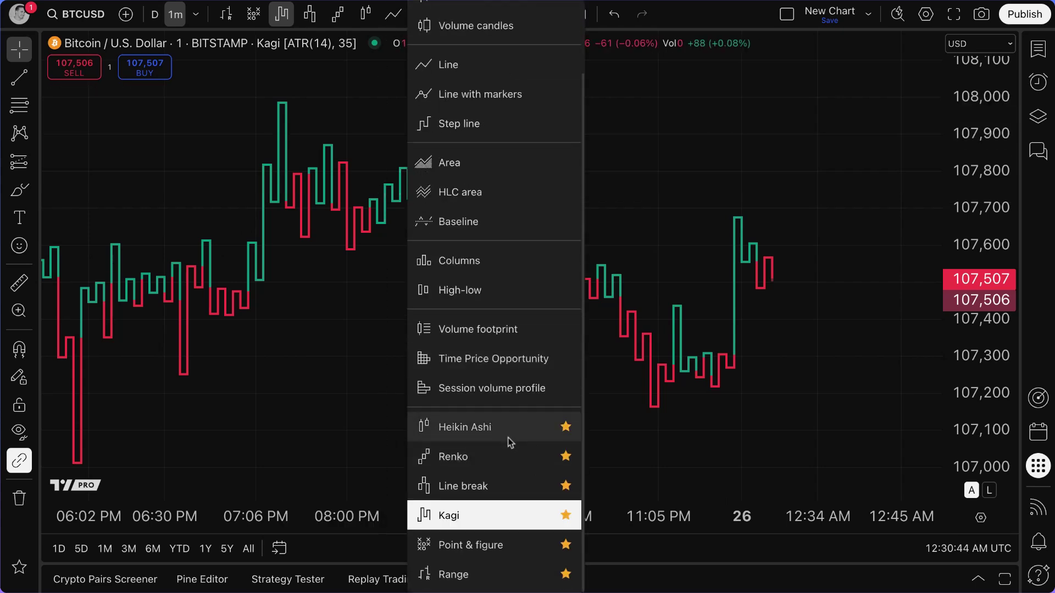
pyautogui.click(229, 118)
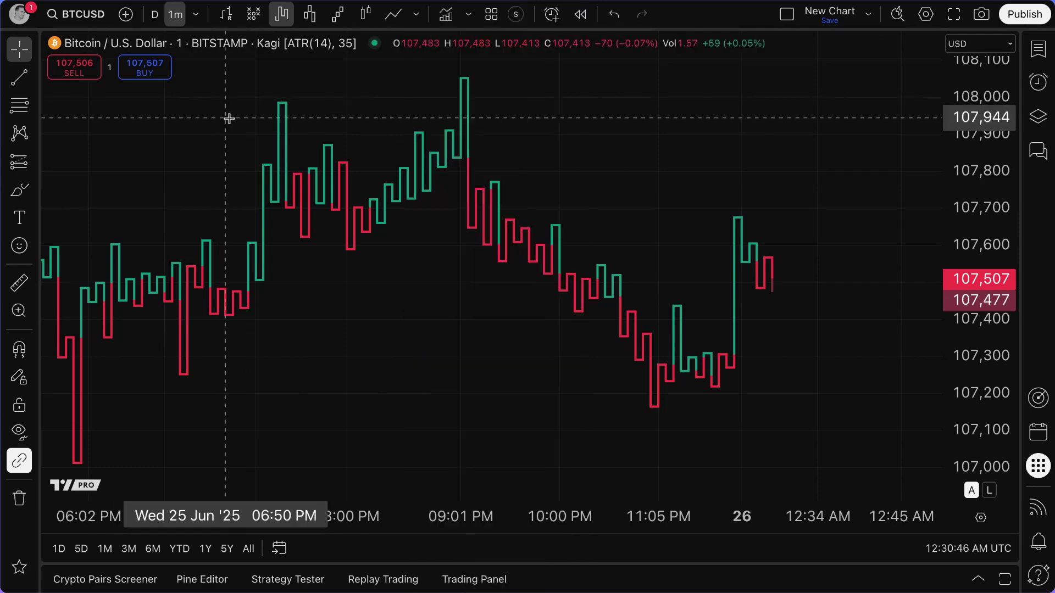
# Change the 1m BTCUSD chart type from Kagi to Renko and inspect the latest bricks
pyautogui.click(414, 16)
pyautogui.scroll(-2, 463, 330)
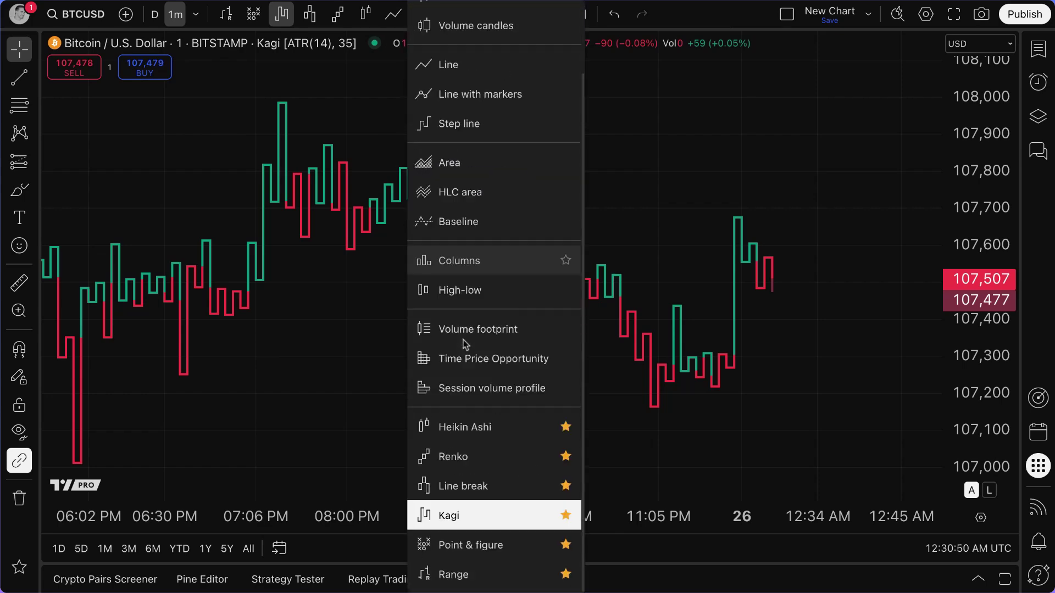
pyautogui.click(486, 459)
pyautogui.scroll(-2, 499, 407)
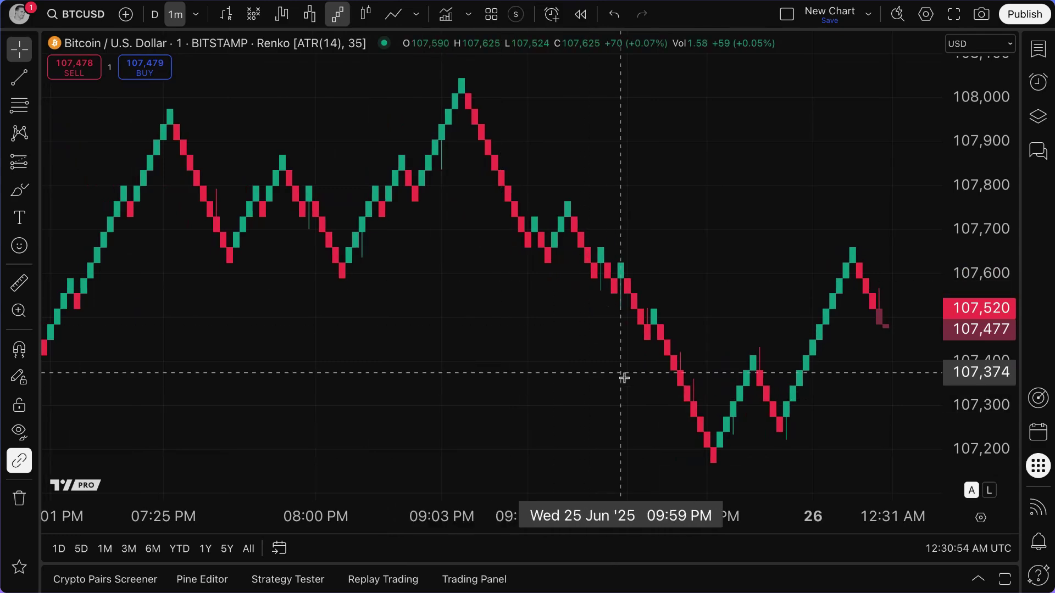
pyautogui.moveTo(624, 377); pyautogui.dragTo(518, 407)
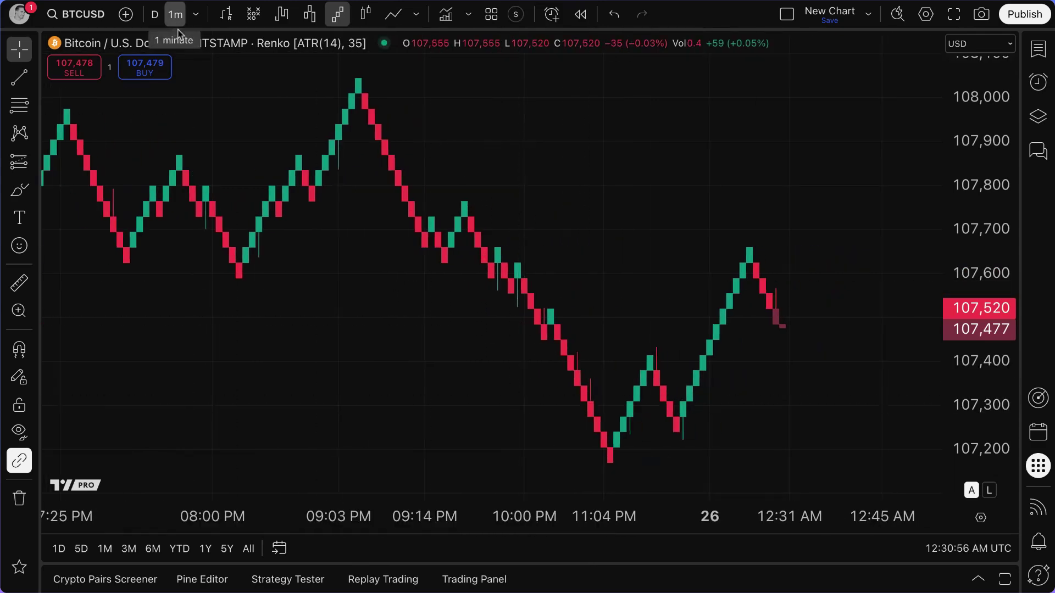
# Set the Renko chart's interval to 30 minutes and examine the bricks on that timeframe
pyautogui.click(196, 18)
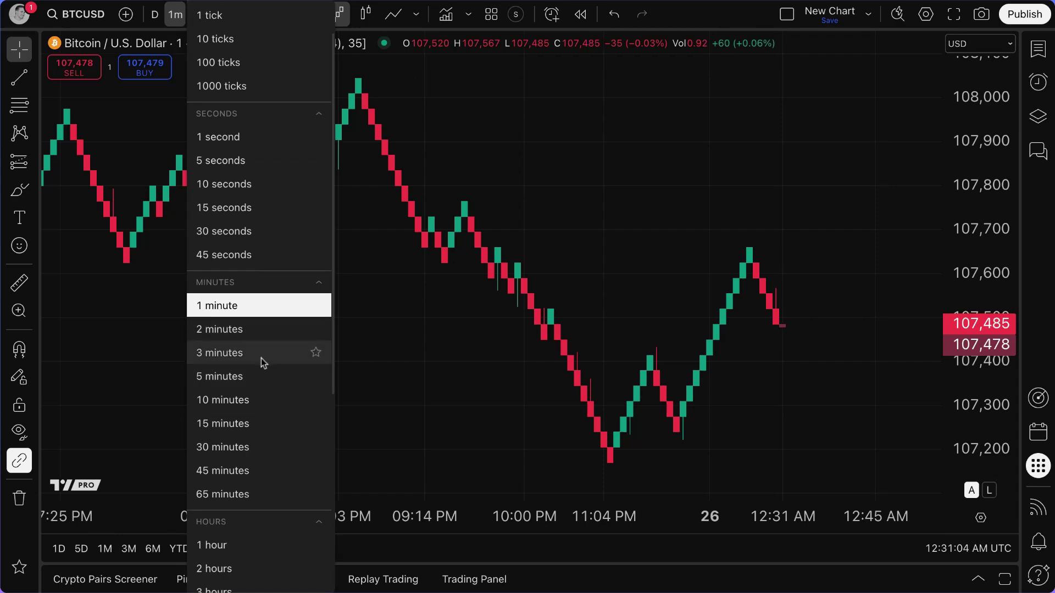
pyautogui.scroll(-1, 261, 443)
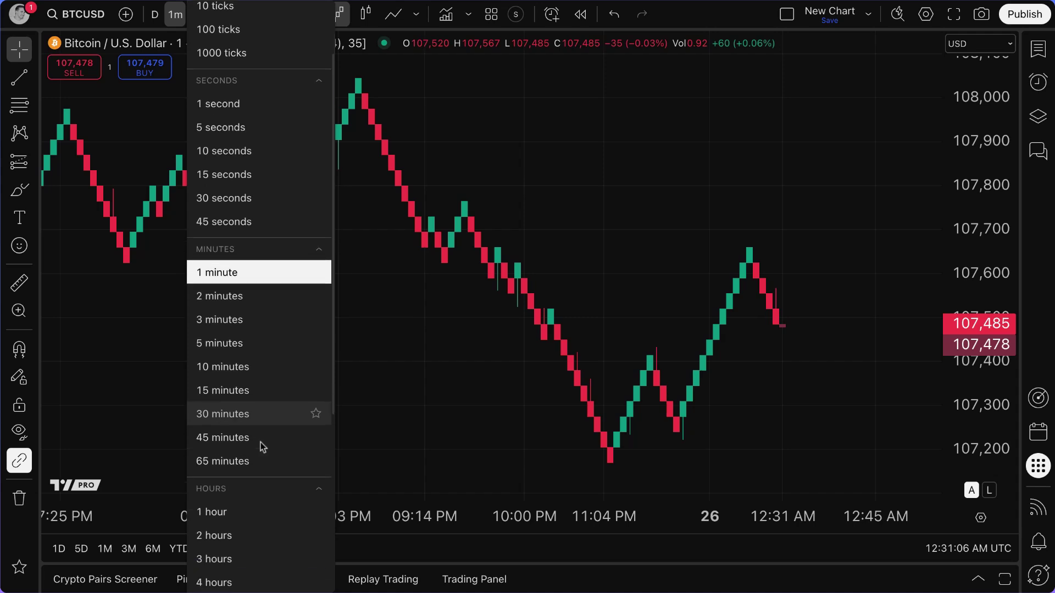
pyautogui.click(260, 421)
pyautogui.scroll(4, 347, 368)
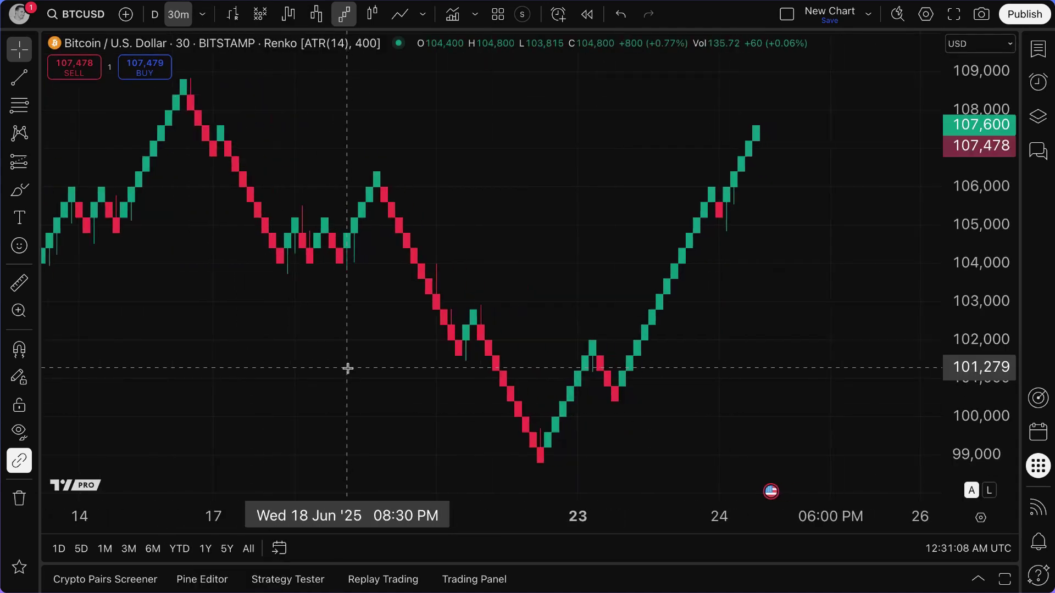
pyautogui.moveTo(431, 318); pyautogui.dragTo(381, 318)
pyautogui.scroll(2, 381, 319)
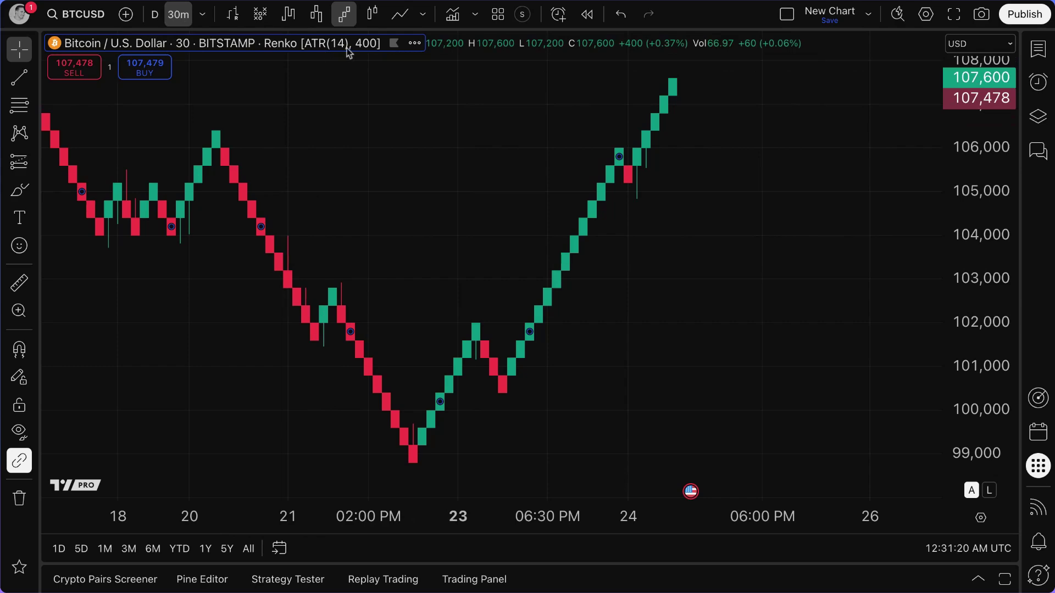
# Set the Renko ATR length to 21 in the symbol settings and review the redrawn 30m bricks
pyautogui.doubleClick(601, 206)
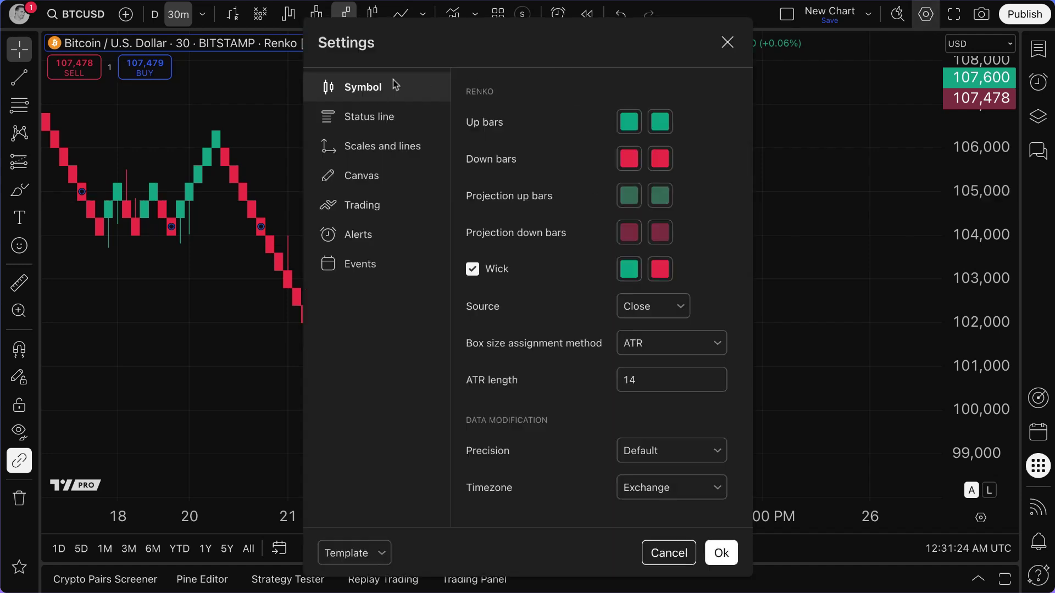
pyautogui.doubleClick(660, 386)
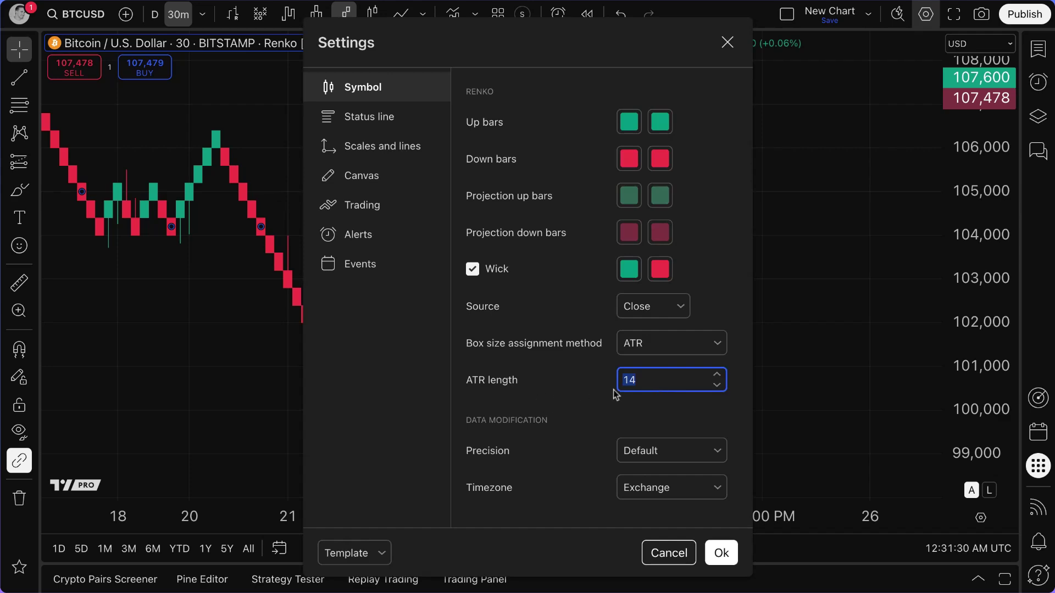
pyautogui.write('21')
pyautogui.click(720, 552)
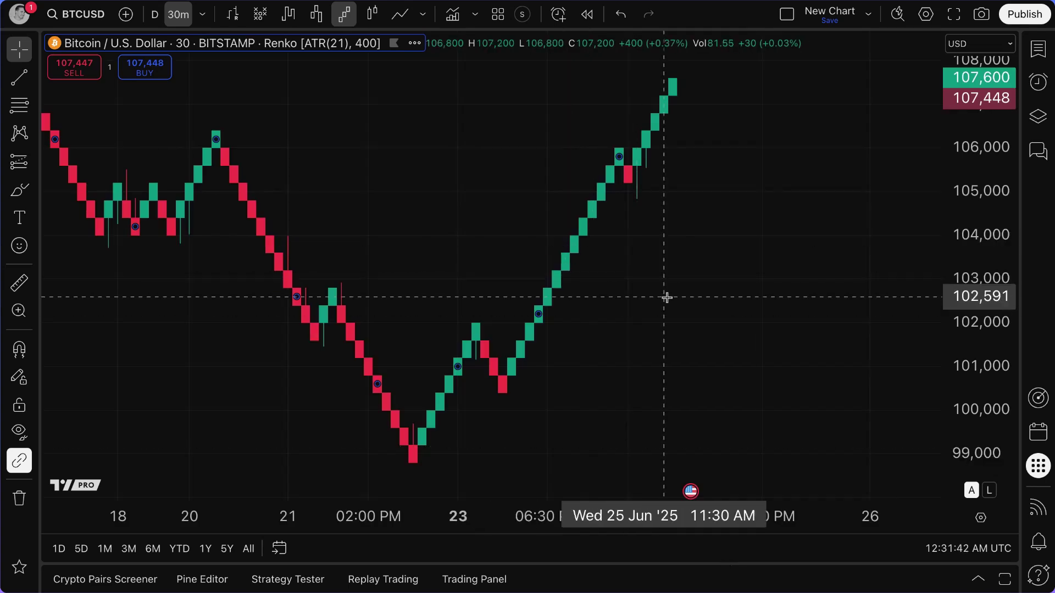
pyautogui.scroll(-5, 666, 297)
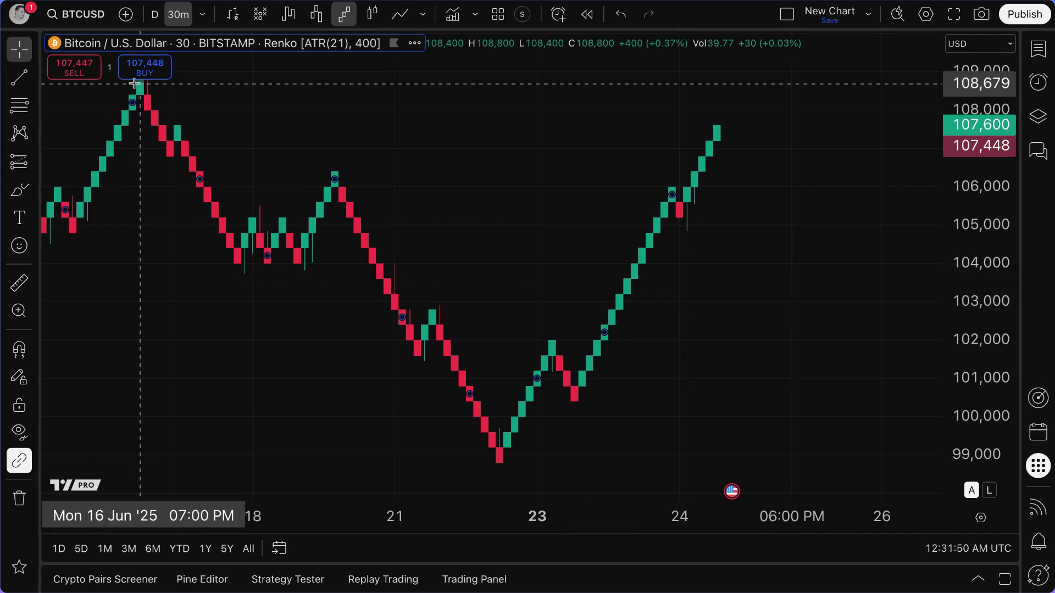
# Compare the Renko bricks on the daily interval with those on the 30m interval, ending on 30m
pyautogui.click(156, 15)
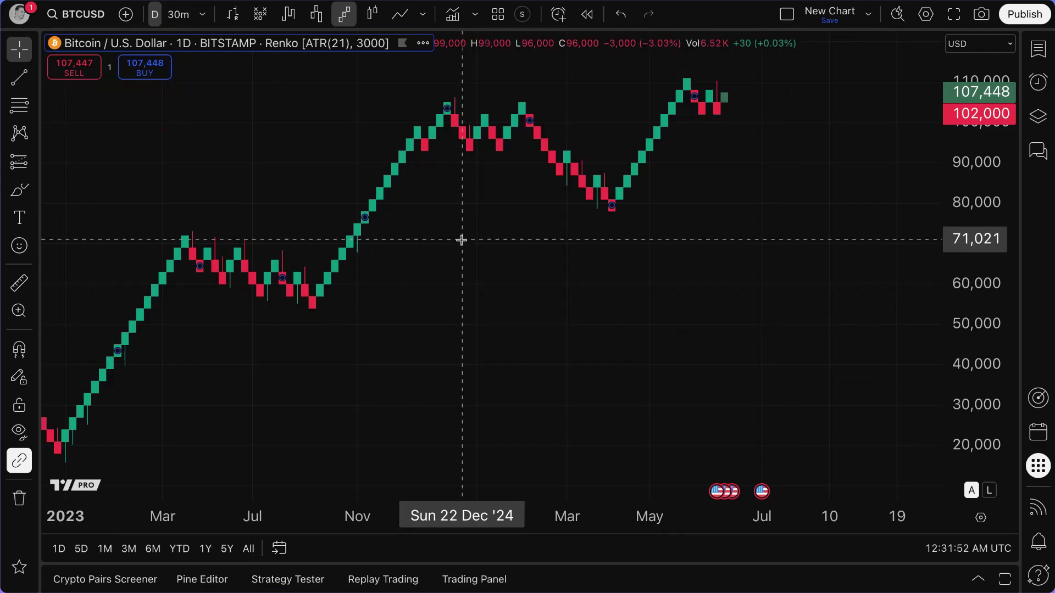
pyautogui.click(177, 15)
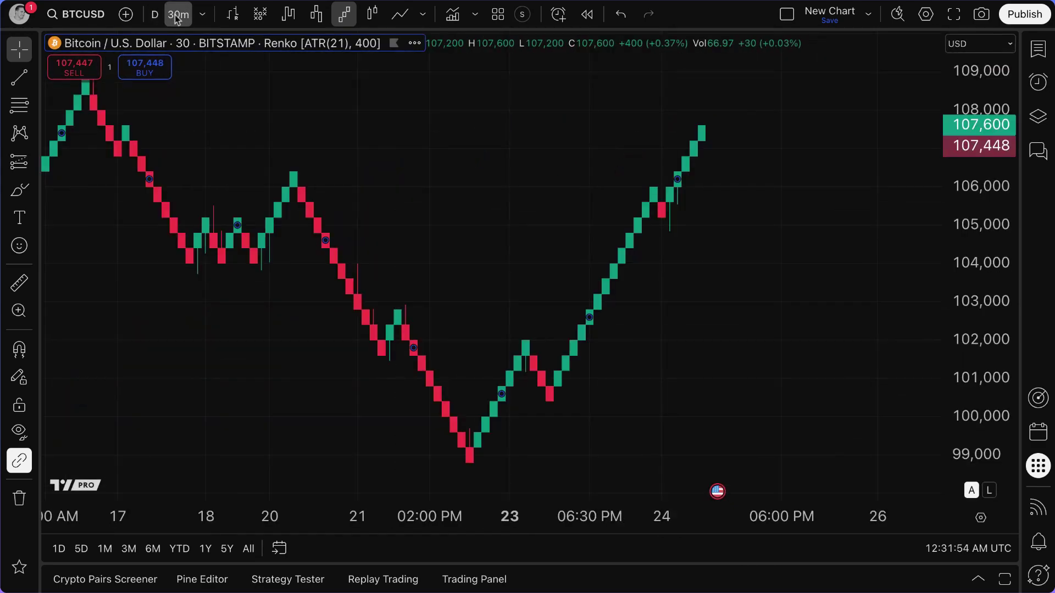
pyautogui.scroll(3, 536, 242)
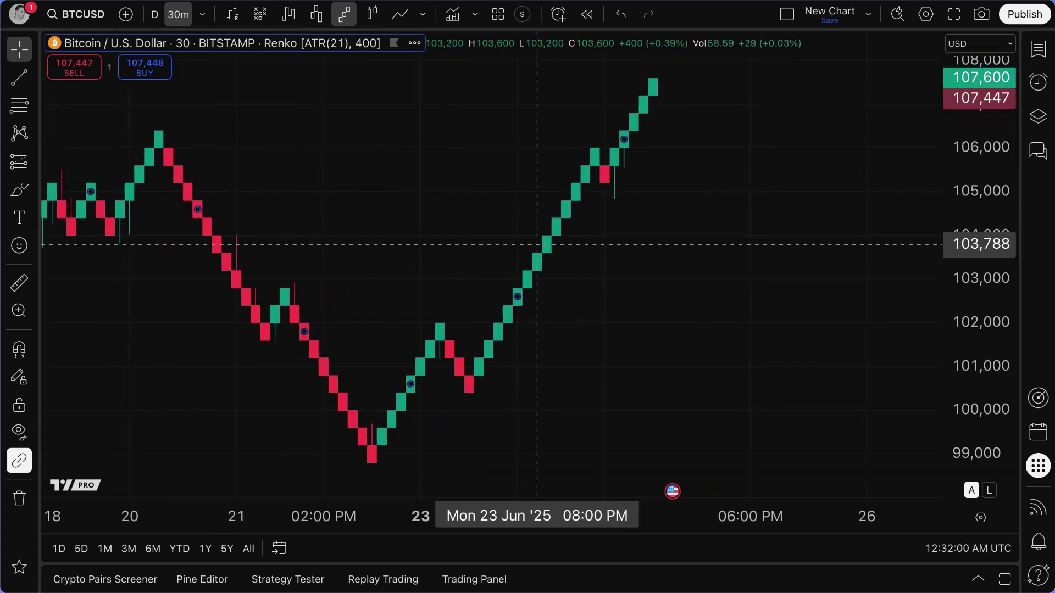
# Set the Renko chart's interval to 5 minutes and examine its recent trend moves
pyautogui.click(203, 15)
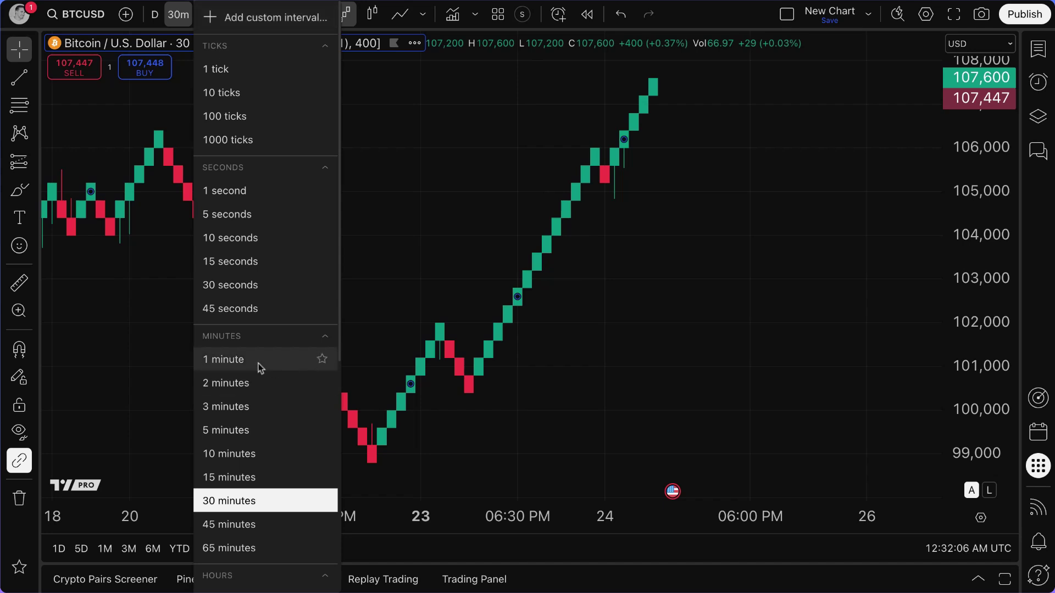
pyautogui.click(265, 431)
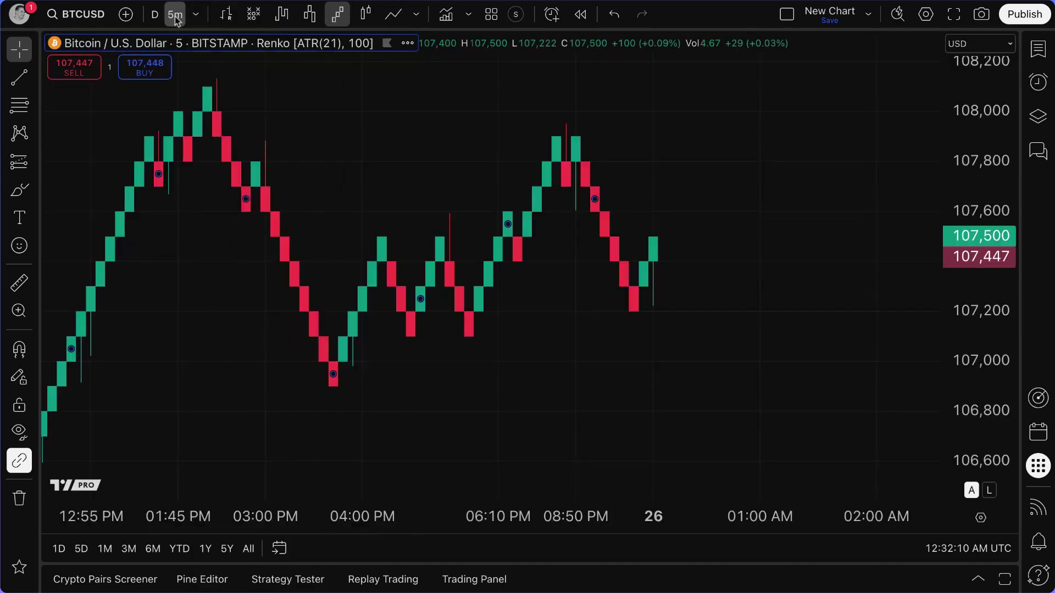
pyautogui.scroll(-5, 400, 353)
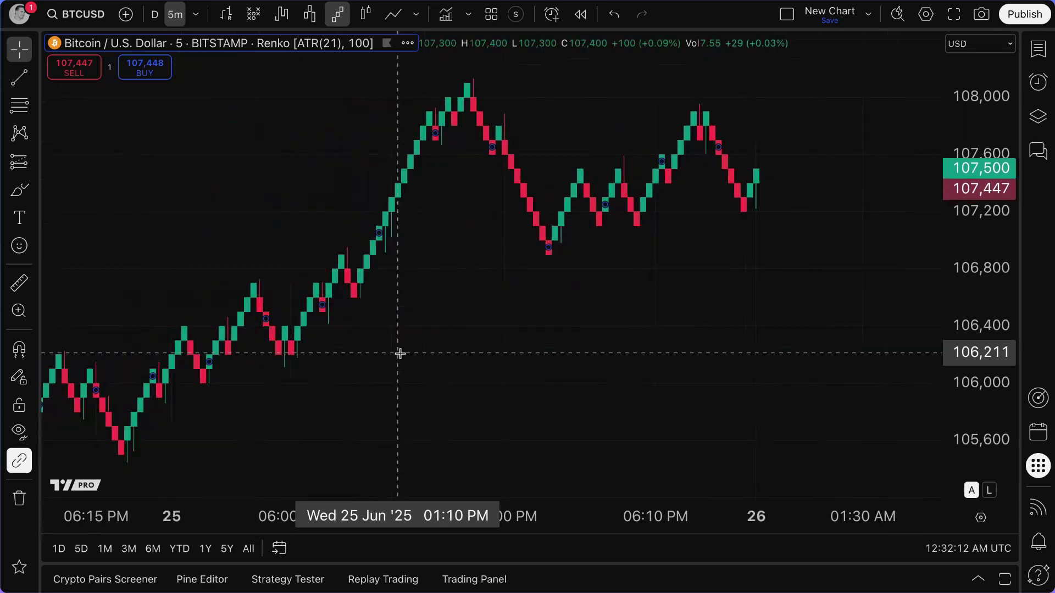
pyautogui.scroll(2, 431, 335)
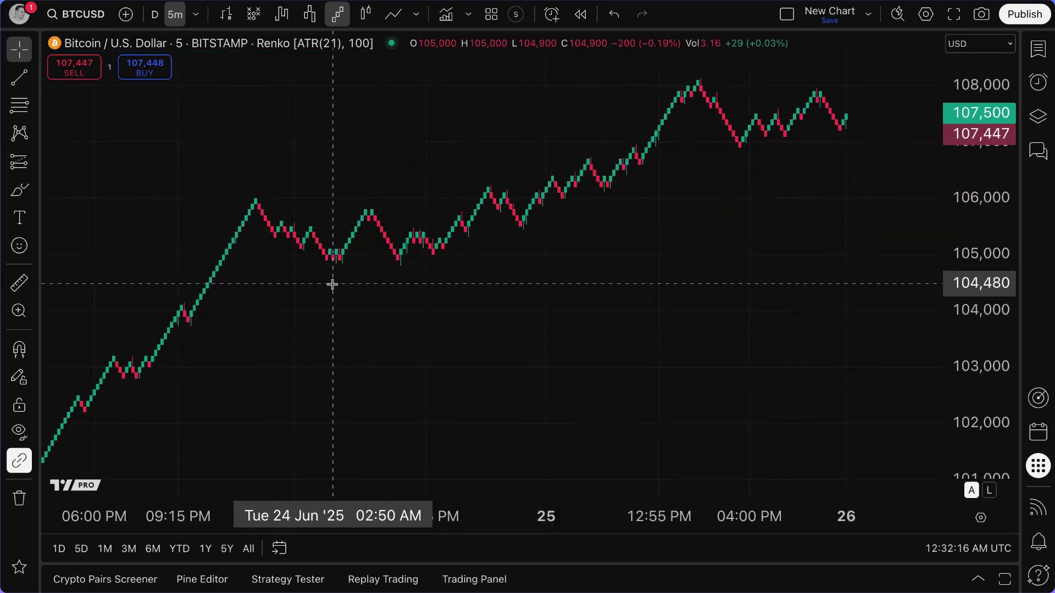
pyautogui.scroll(-1, 332, 284)
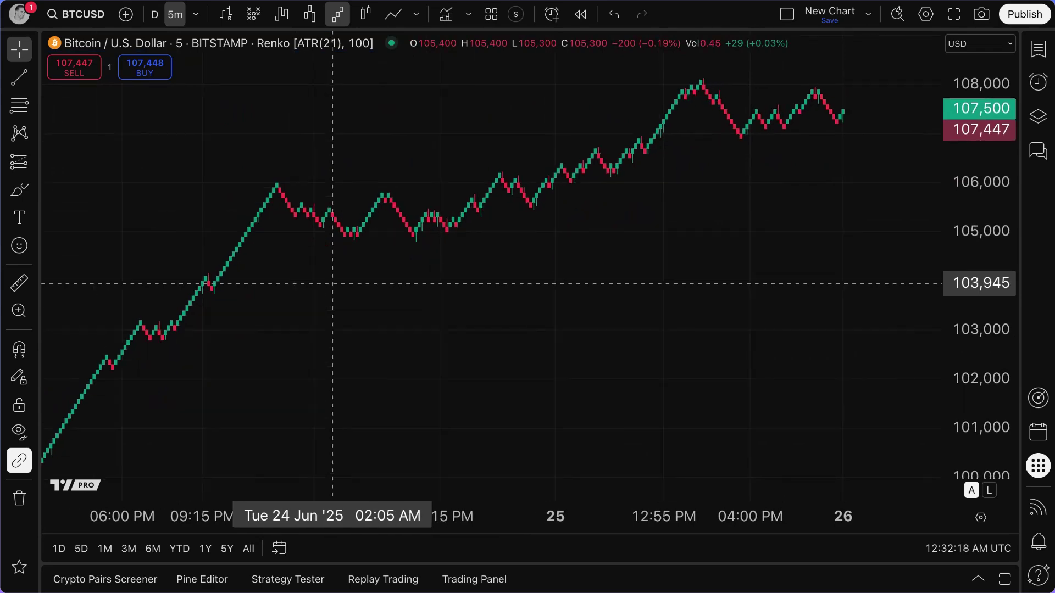
pyautogui.hscroll(-5, 333, 284)
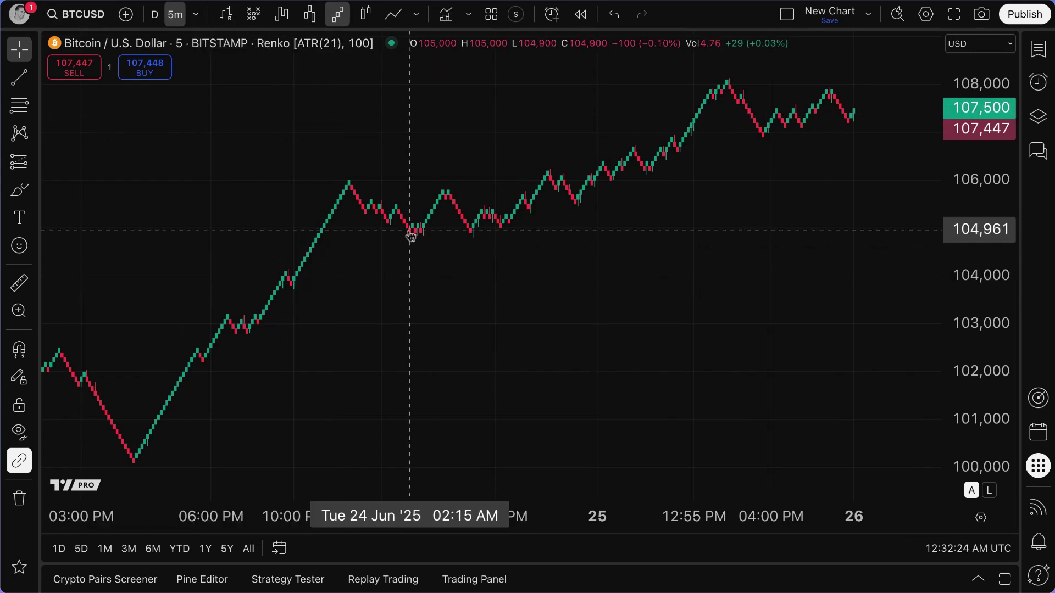
# Review the Renko ATR length and source options in the symbol settings, keeping the source on Close
pyautogui.doubleClick(394, 219)
pyautogui.doubleClick(641, 380)
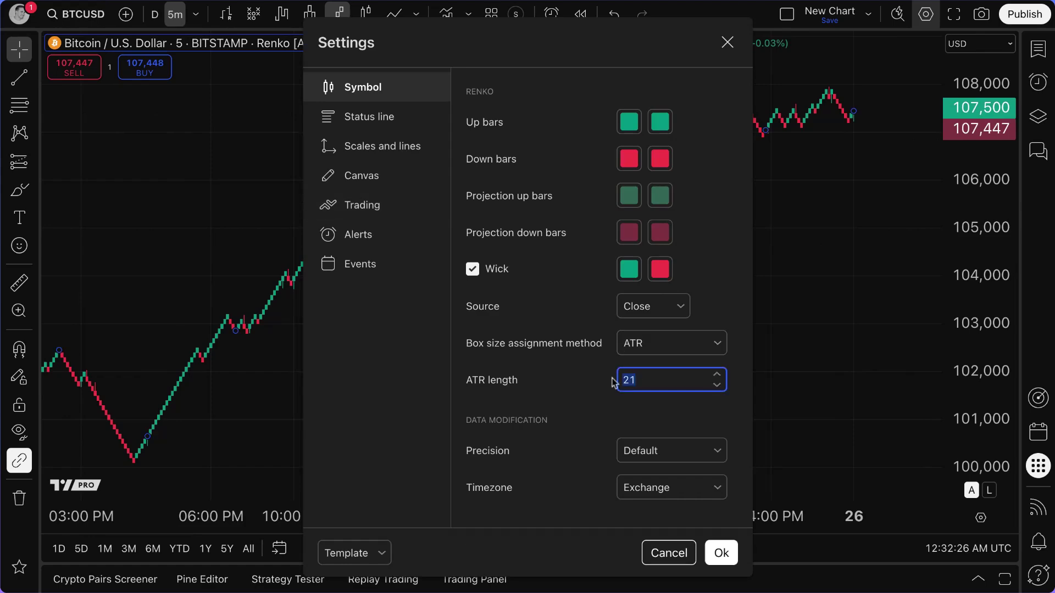
pyautogui.click(641, 380)
pyautogui.click(640, 306)
pyautogui.click(658, 336)
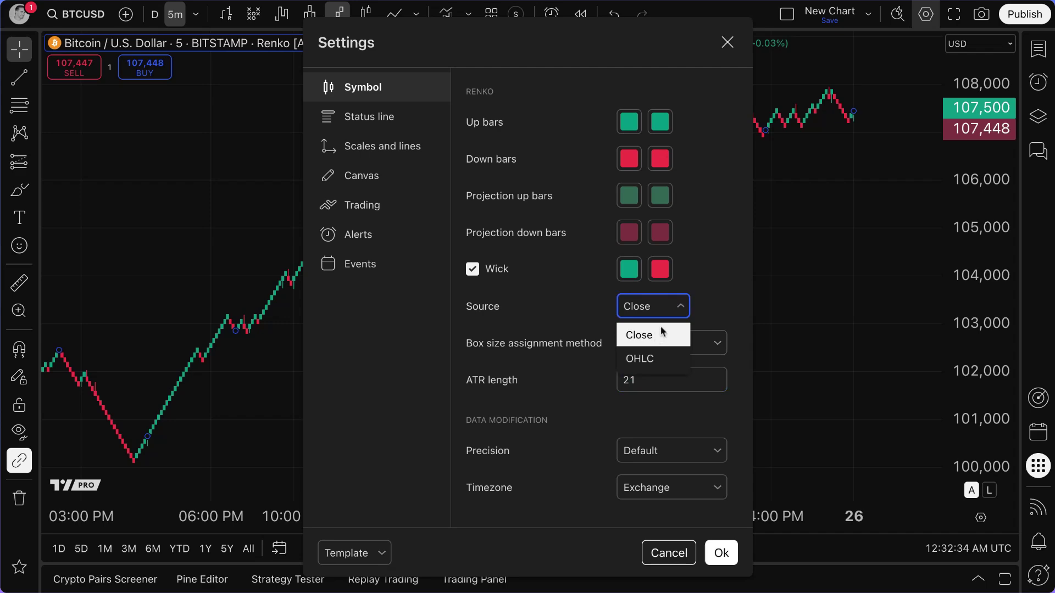
pyautogui.click(721, 552)
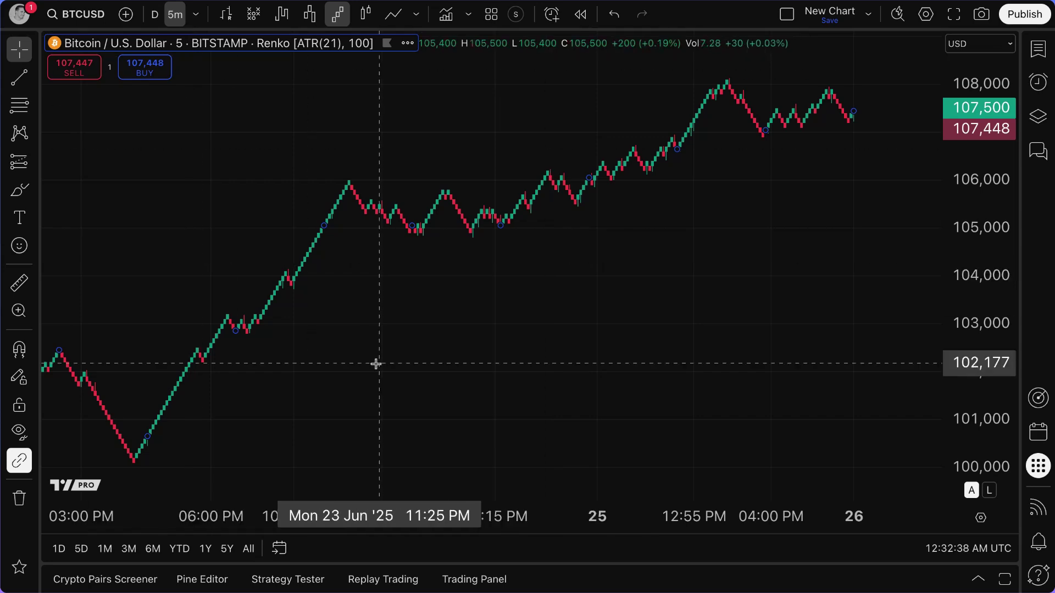
# Examine the 5m Renko chart's trends and reversals across June at several zoom levels
pyautogui.scroll(-5, 143, 460)
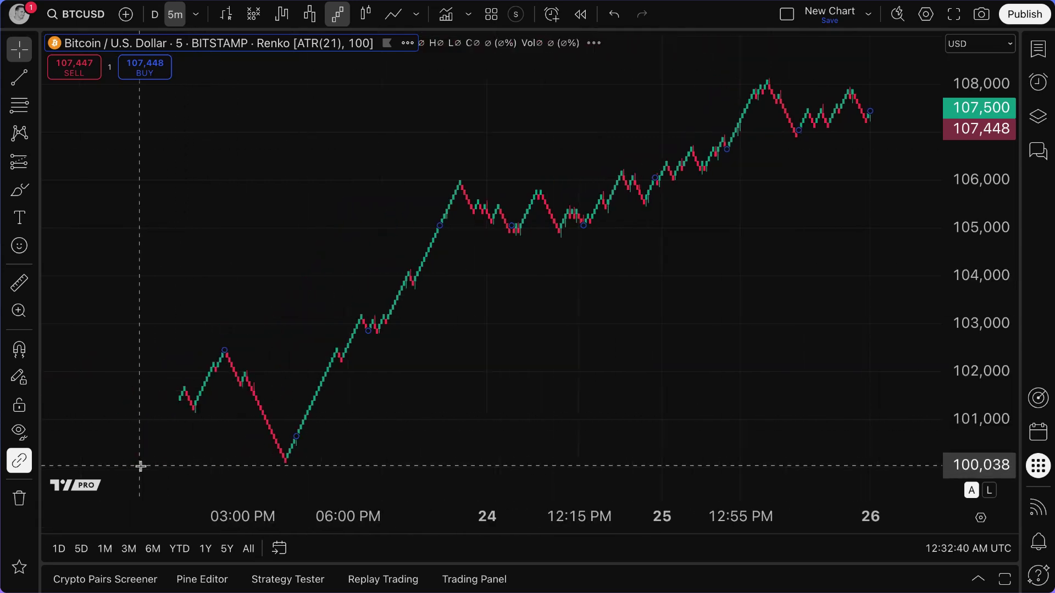
pyautogui.scroll(-8, 188, 431)
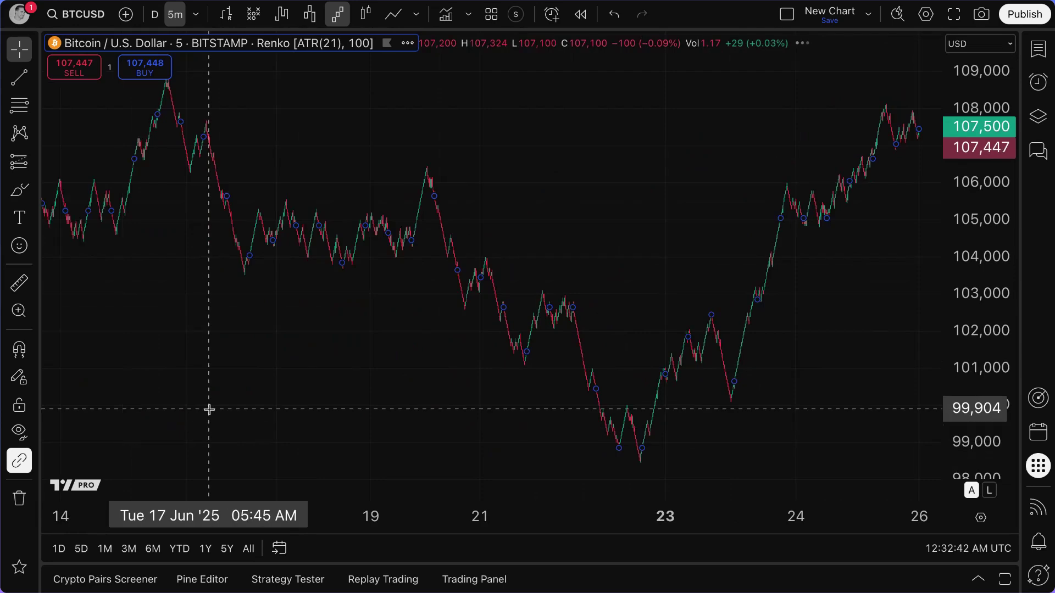
pyautogui.scroll(-6, 209, 410)
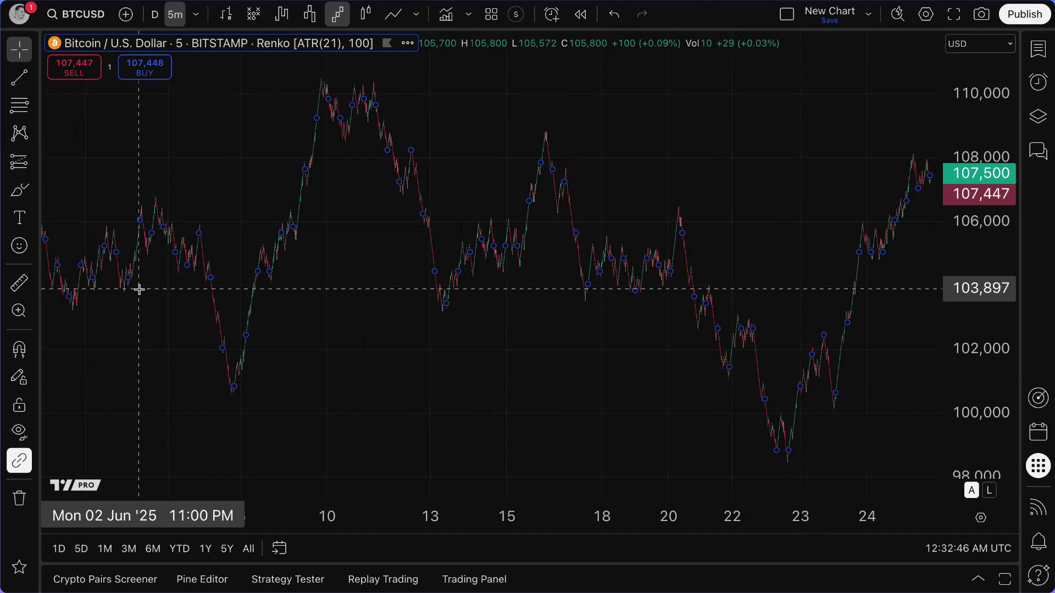
pyautogui.hscroll(3, 396, 356)
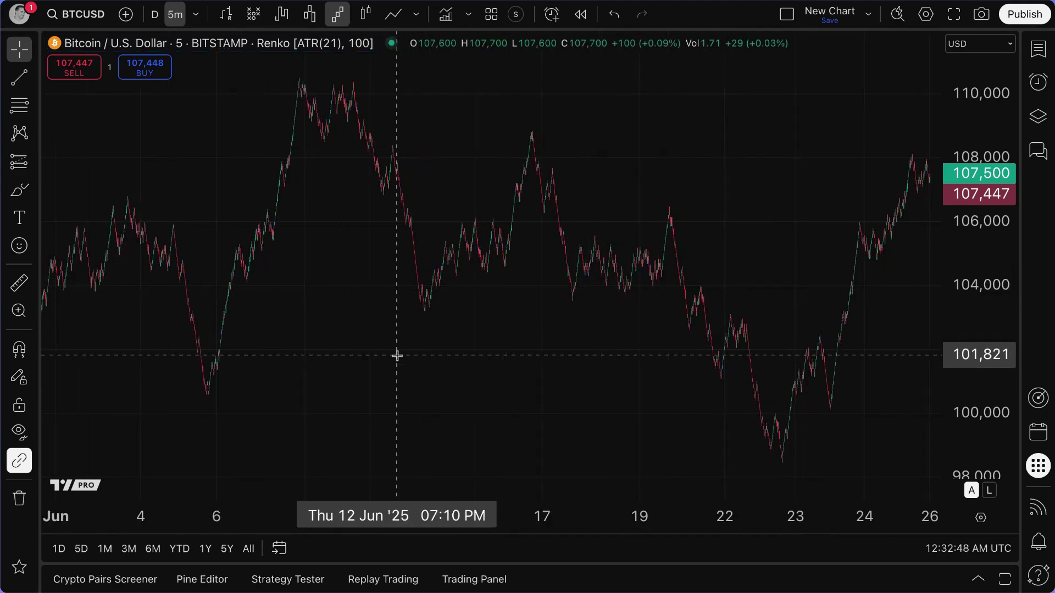
pyautogui.moveTo(505, 360); pyautogui.dragTo(430, 361)
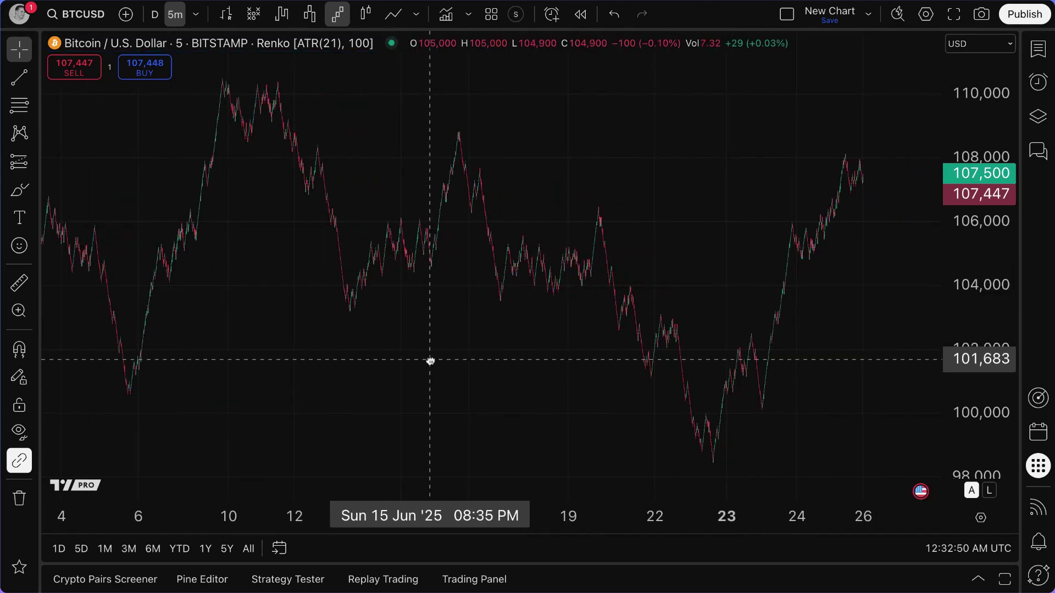
pyautogui.scroll(10, 430, 361)
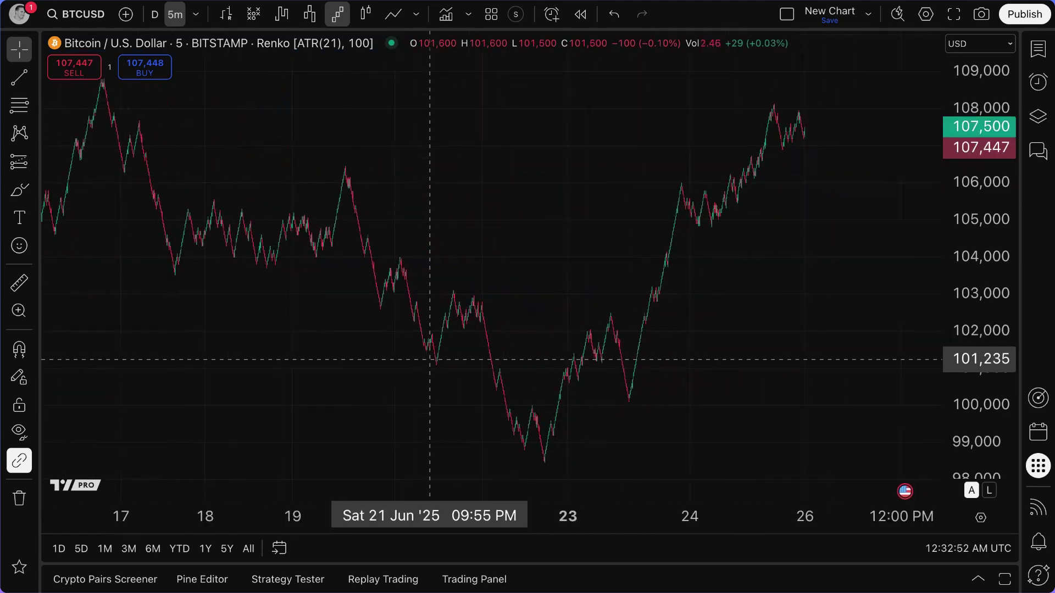
pyautogui.scroll(5, 430, 360)
pyautogui.moveTo(389, 370); pyautogui.dragTo(572, 372)
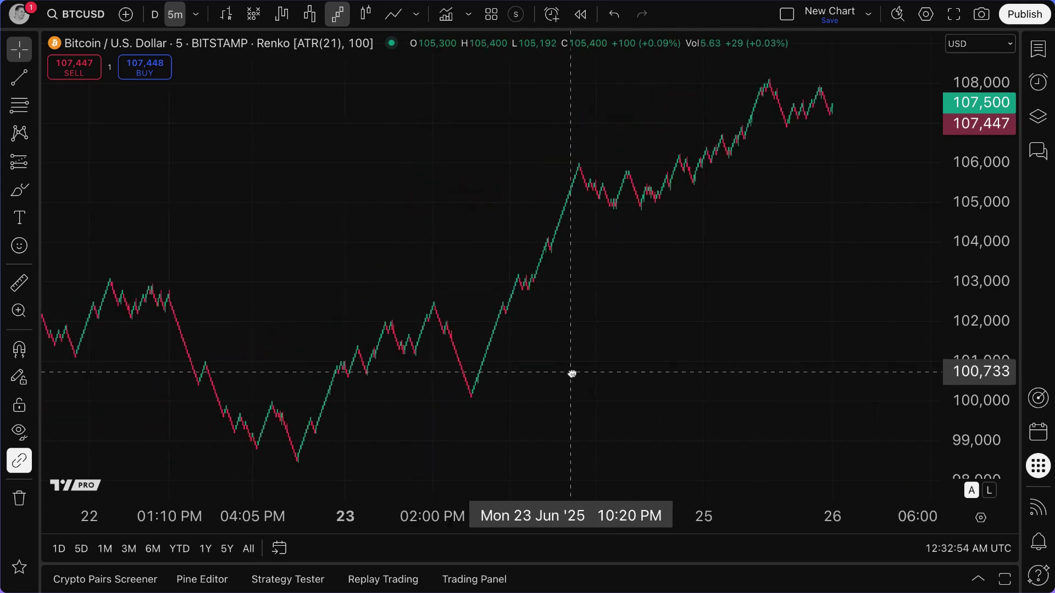
pyautogui.scroll(3, 572, 373)
pyautogui.scroll(2, 572, 374)
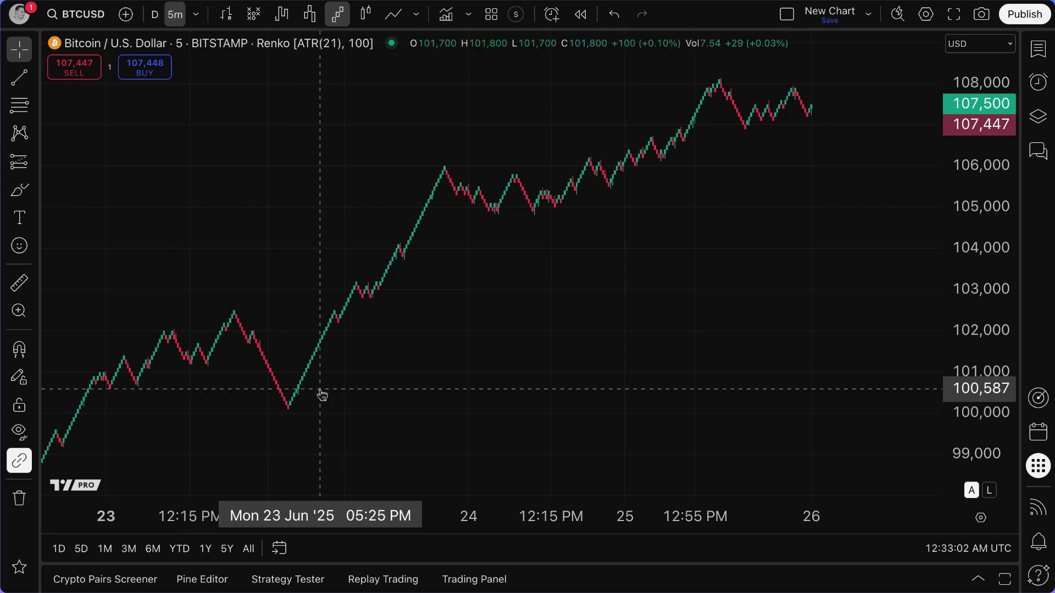
# Switch the BTCUSD chart to the Range chart type and examine its most recent 100R bars up close
pyautogui.click(416, 15)
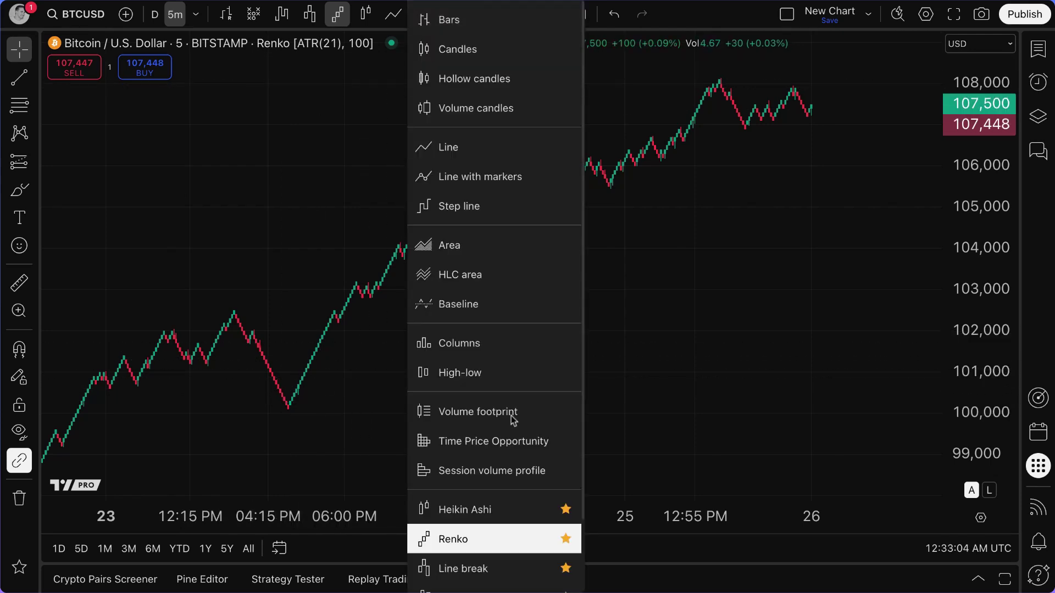
pyautogui.scroll(-3, 497, 445)
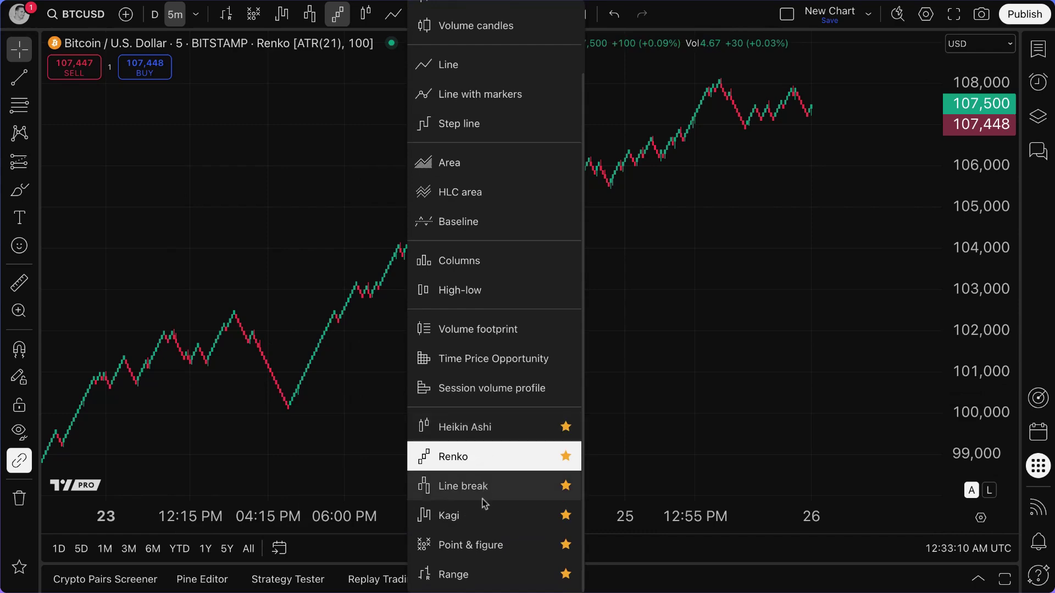
pyautogui.click(496, 575)
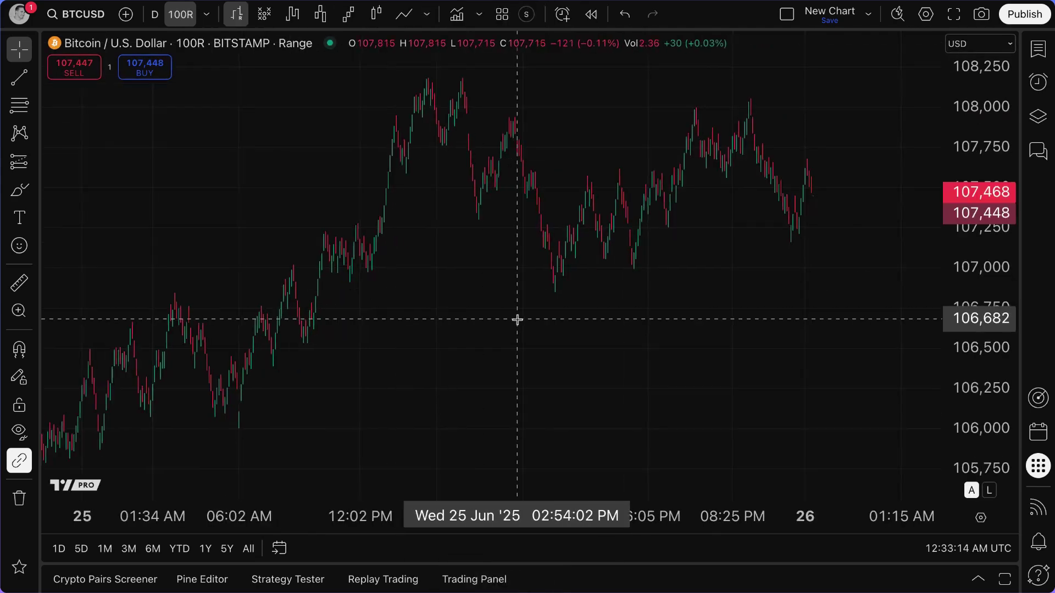
pyautogui.scroll(5, 517, 320)
pyautogui.moveTo(455, 332); pyautogui.dragTo(517, 349)
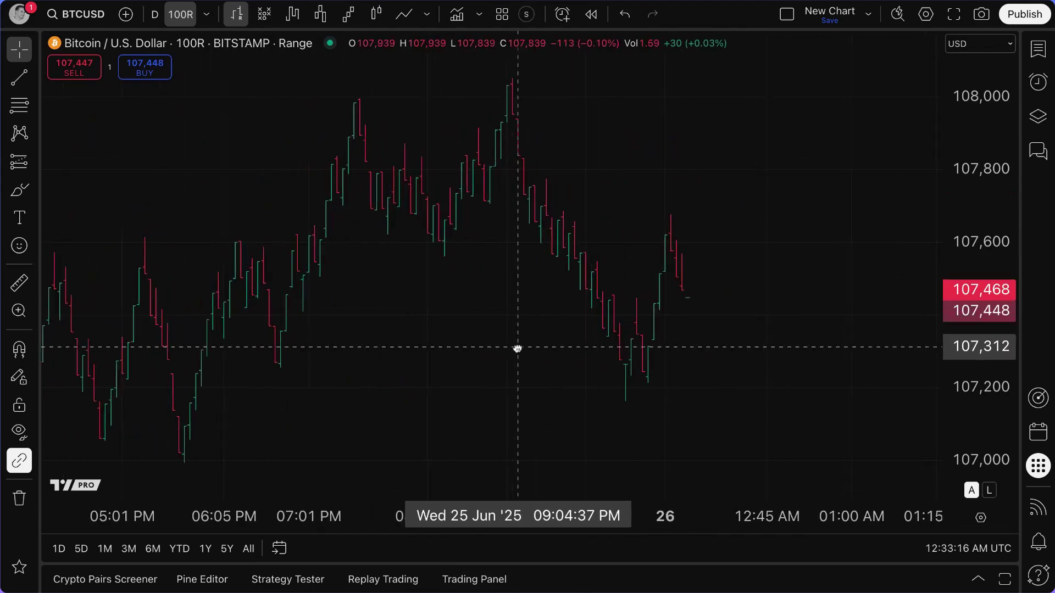
pyautogui.click(182, 14)
pyautogui.scroll(-3, 303, 340)
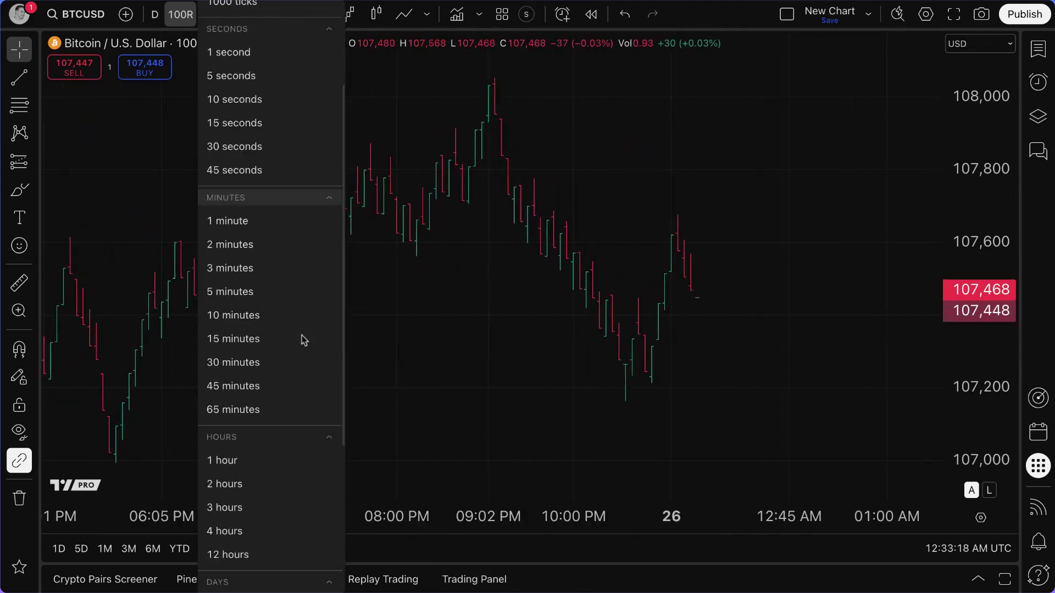
pyautogui.scroll(-4, 302, 337)
pyautogui.click(433, 311)
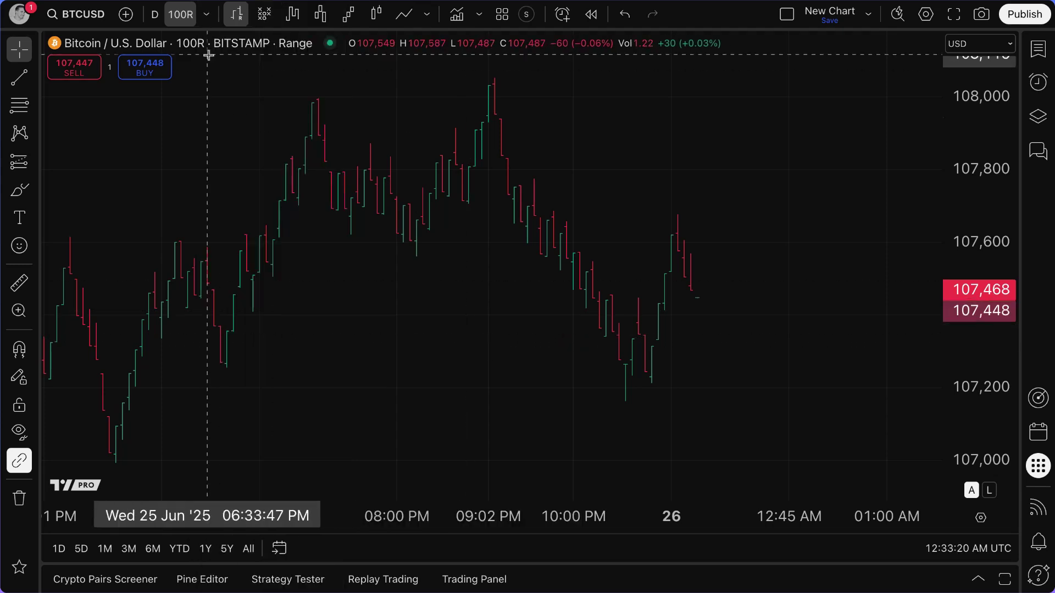
# Collapse the ticks, seconds, minutes, hours and days groups in the list of chart intervals
pyautogui.click(206, 18)
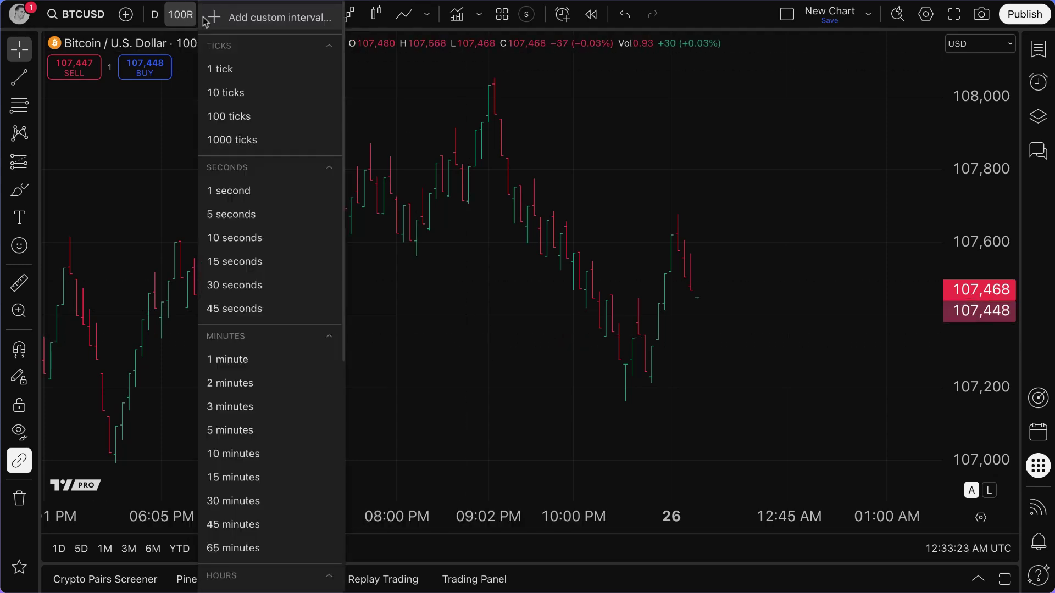
pyautogui.click(289, 49)
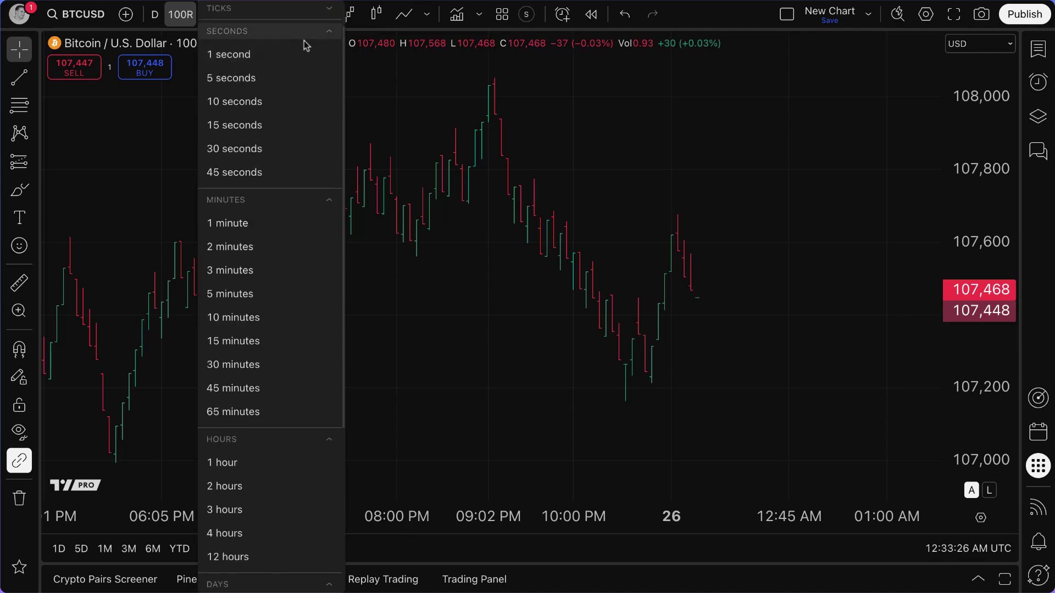
pyautogui.click(297, 31)
pyautogui.click(301, 31)
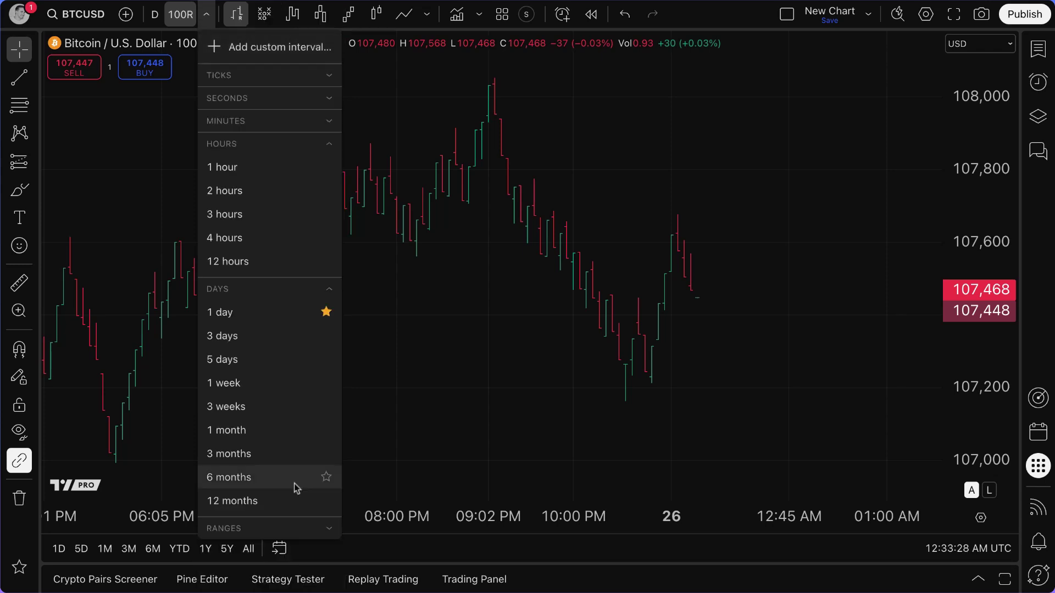
pyautogui.click(305, 147)
pyautogui.click(304, 167)
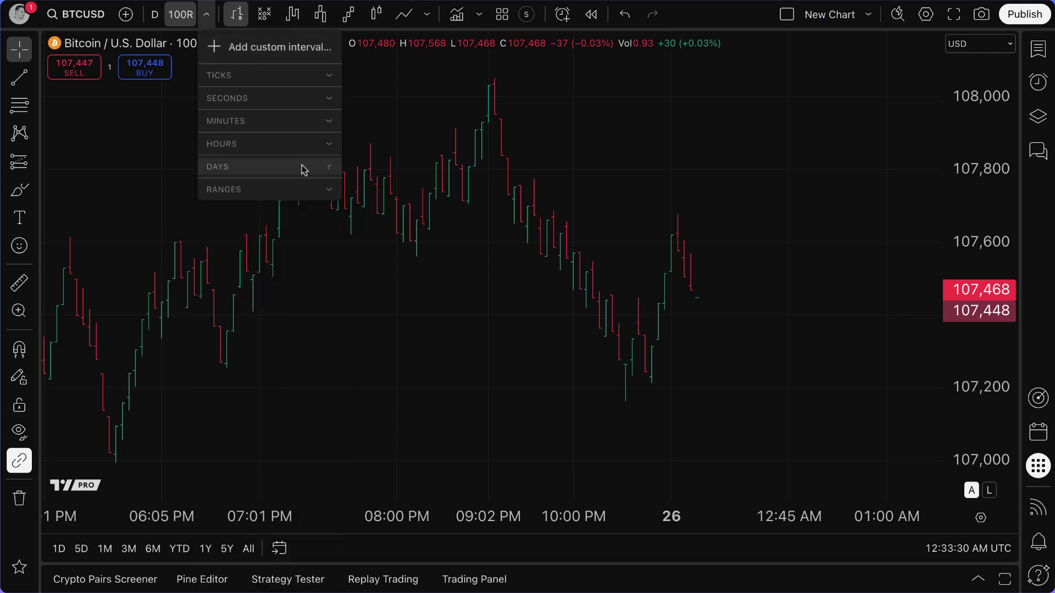
# Set the Range chart's interval to 1000 ranges and examine the latest bars of the June uptrend
pyautogui.click(307, 189)
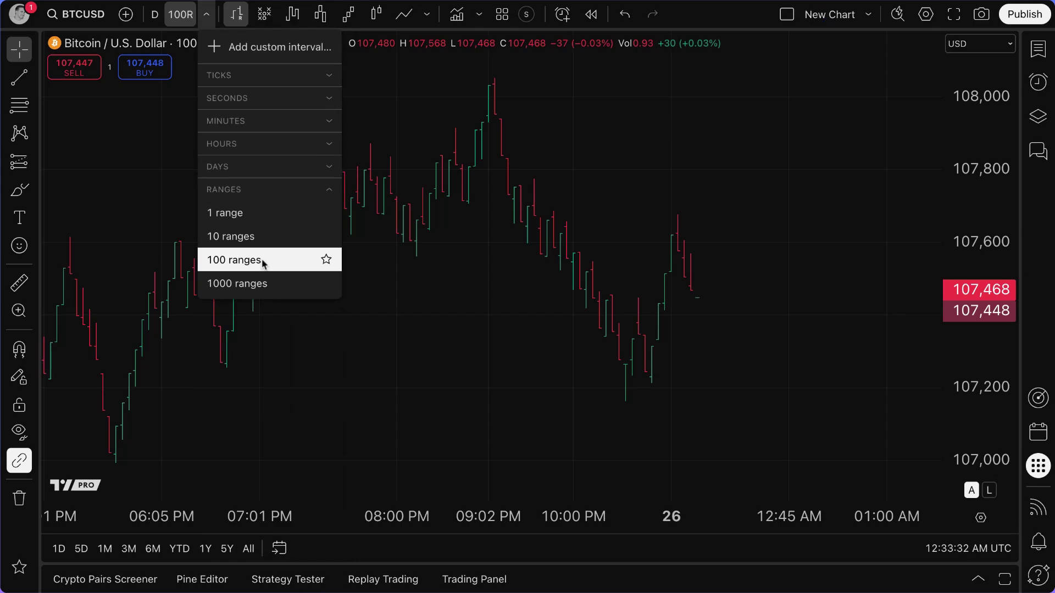
pyautogui.click(272, 289)
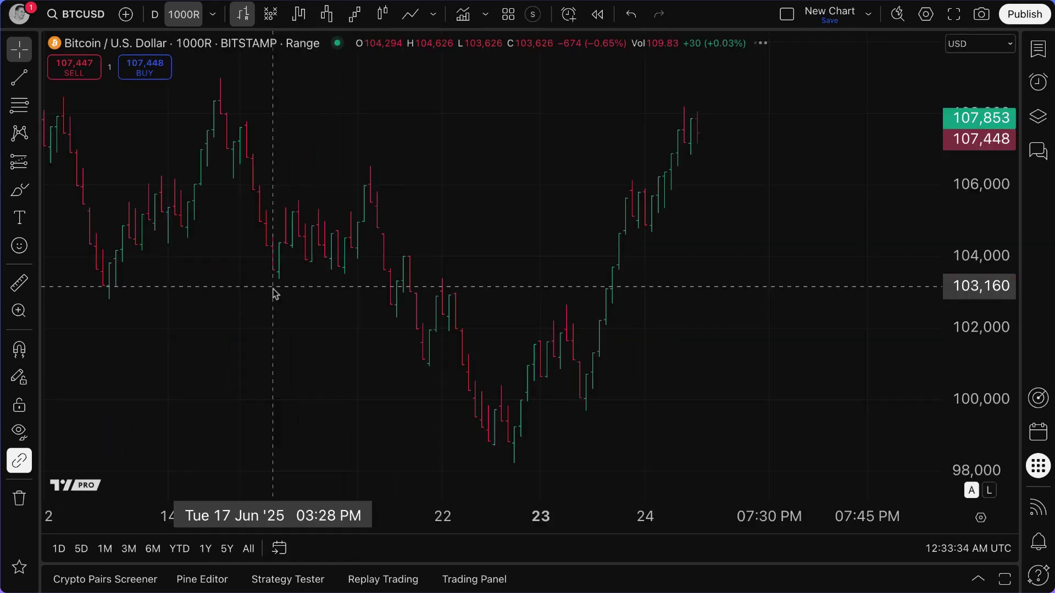
pyautogui.scroll(5, 348, 287)
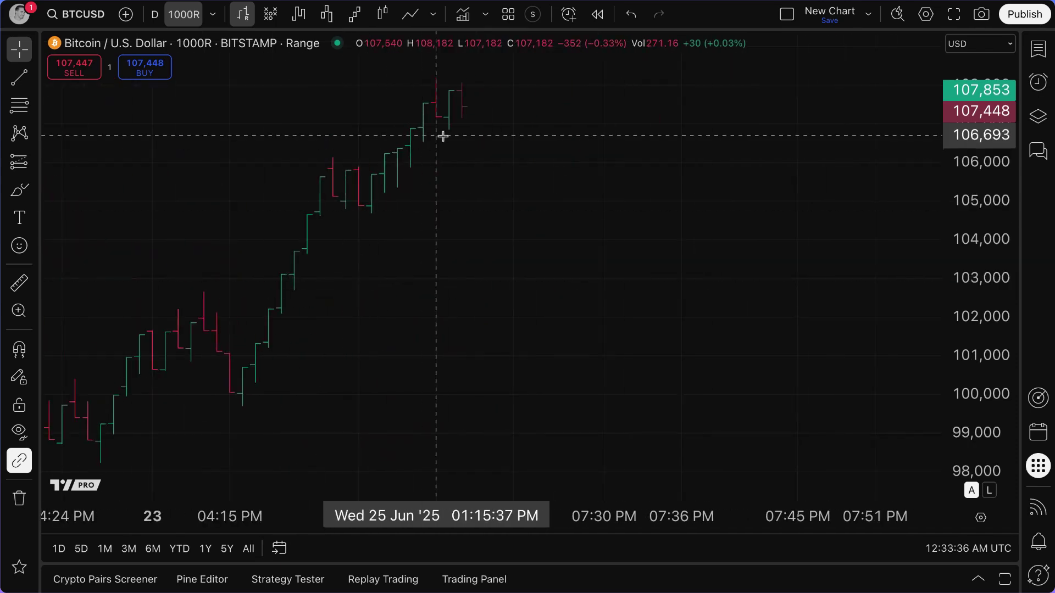
pyautogui.scroll(1, 429, 242)
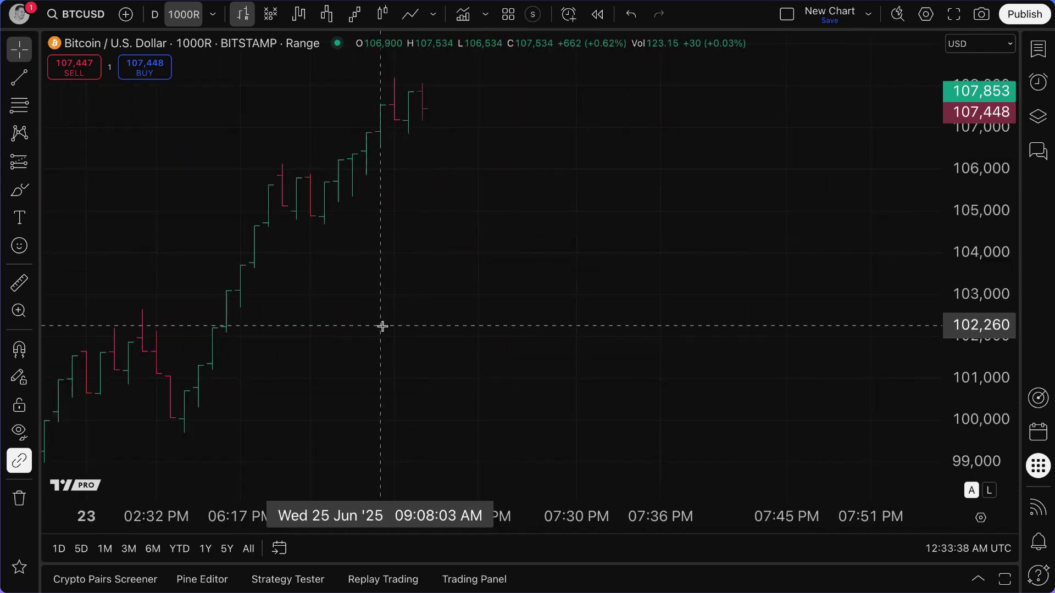
pyautogui.moveTo(381, 325); pyautogui.dragTo(475, 334)
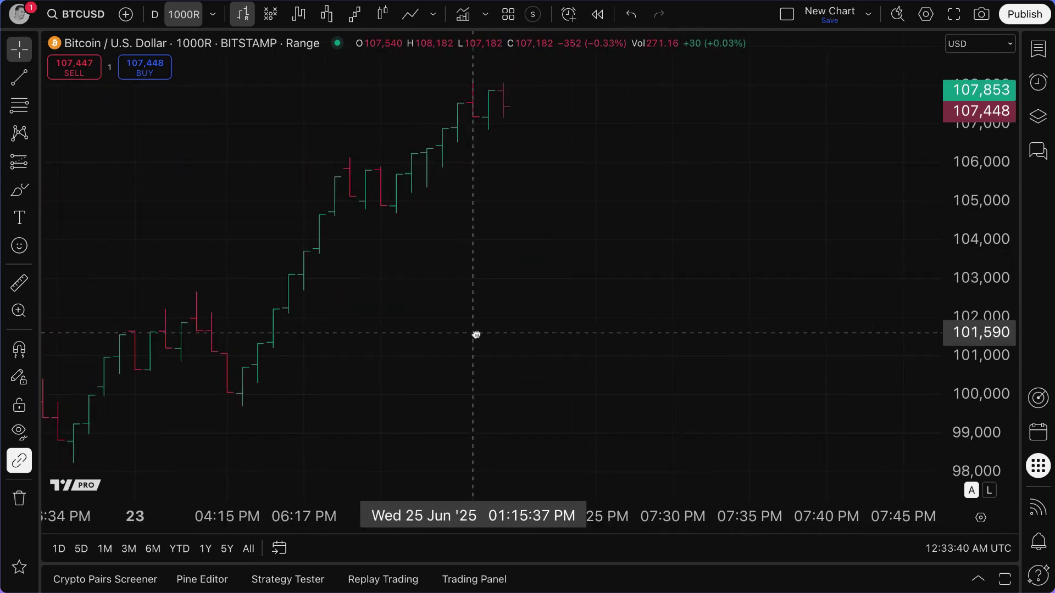
# Load the Alphabet Inc. stock GOOGL from NASDAQ and examine its 1000R range bars from February to June
pyautogui.click(92, 24)
pyautogui.write('GOOGL')
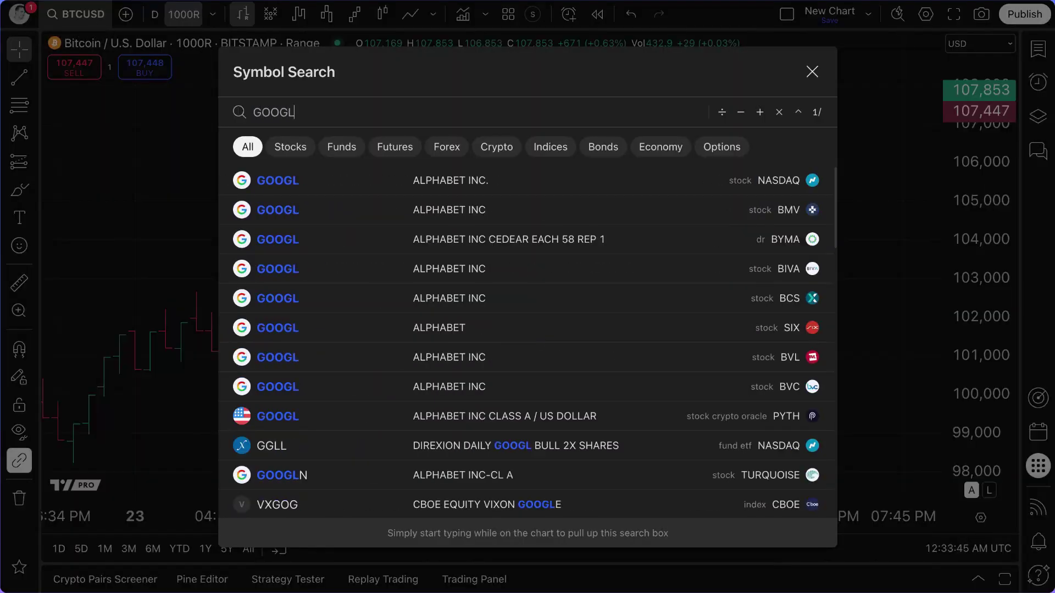
pyautogui.press('Return')
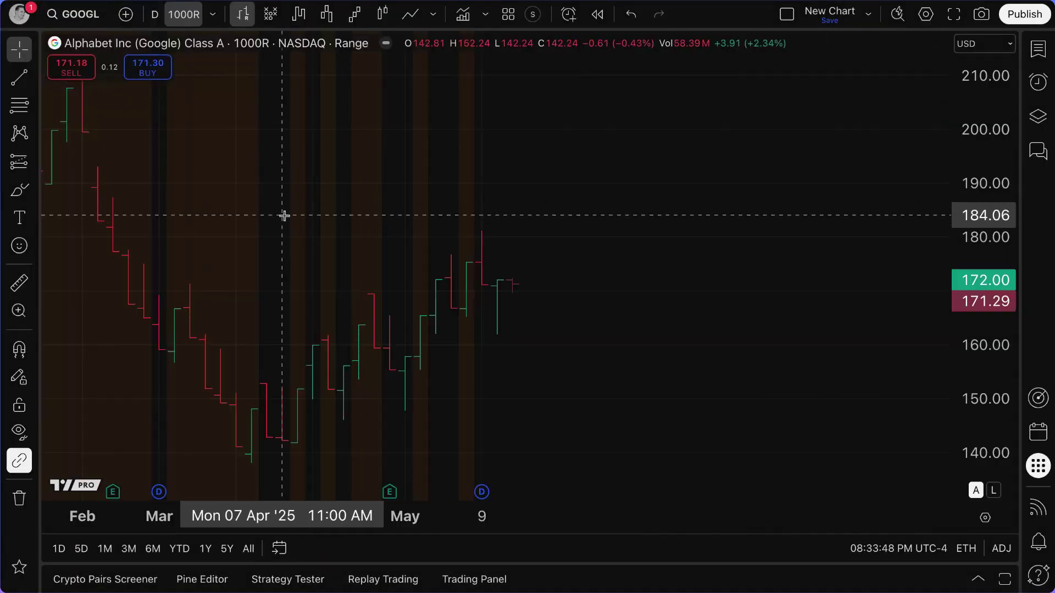
pyautogui.scroll(2, 282, 217)
pyautogui.scroll(-3, 446, 341)
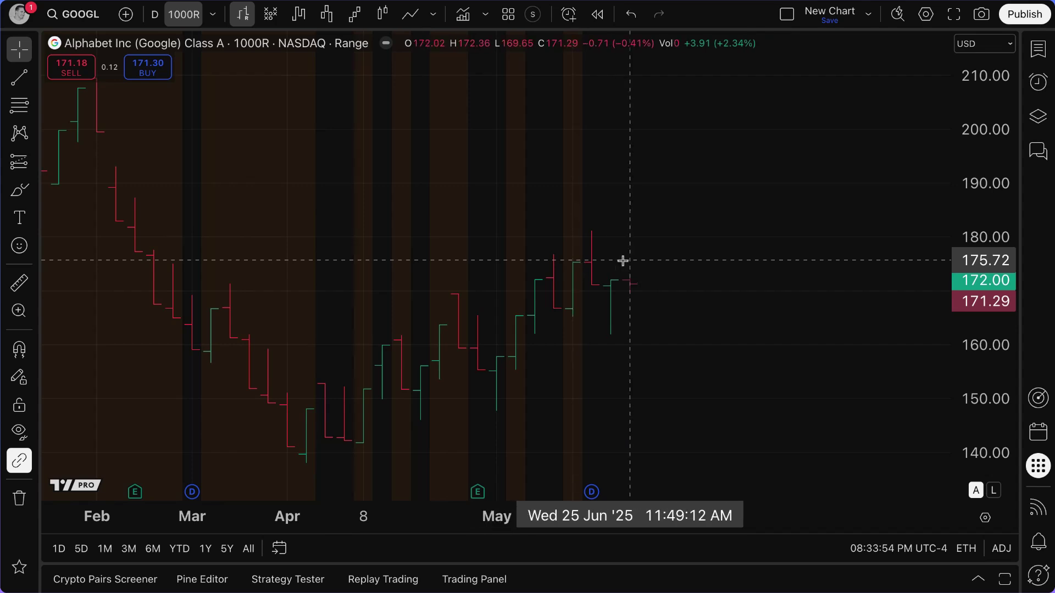
pyautogui.scroll(1, 621, 262)
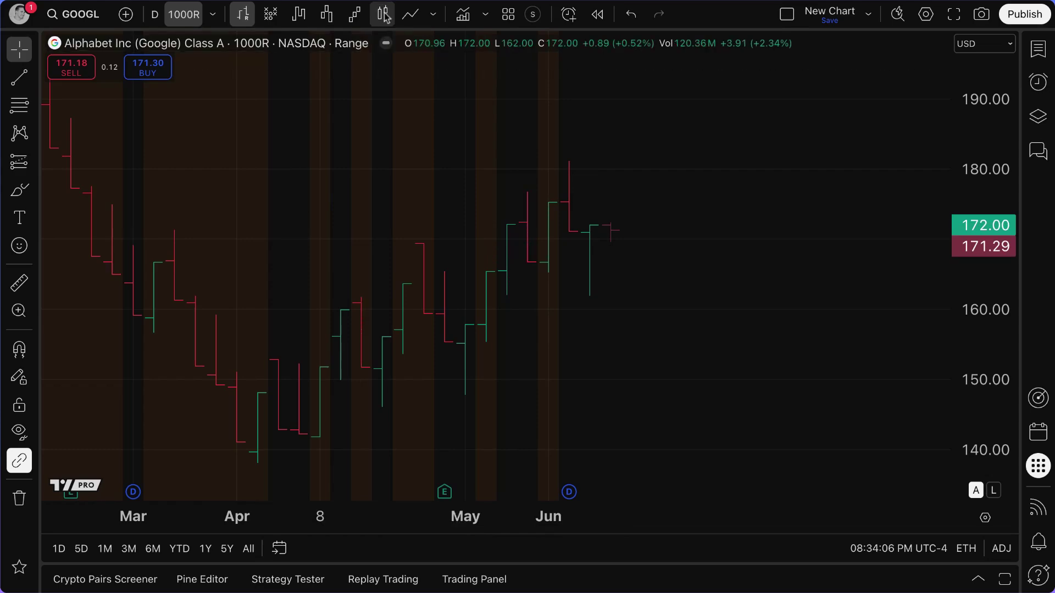
# Switch the GOOGL chart to Heikin Ashi and examine the 5m candles across the 25 June session
pyautogui.click(433, 13)
pyautogui.scroll(-2, 510, 443)
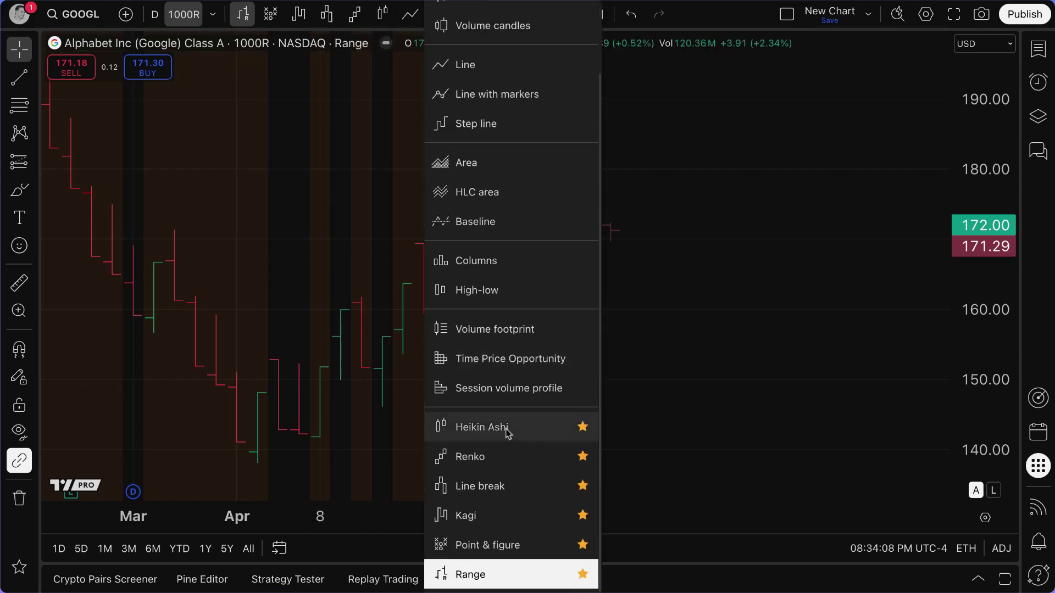
pyautogui.click(506, 429)
pyautogui.scroll(-5, 507, 433)
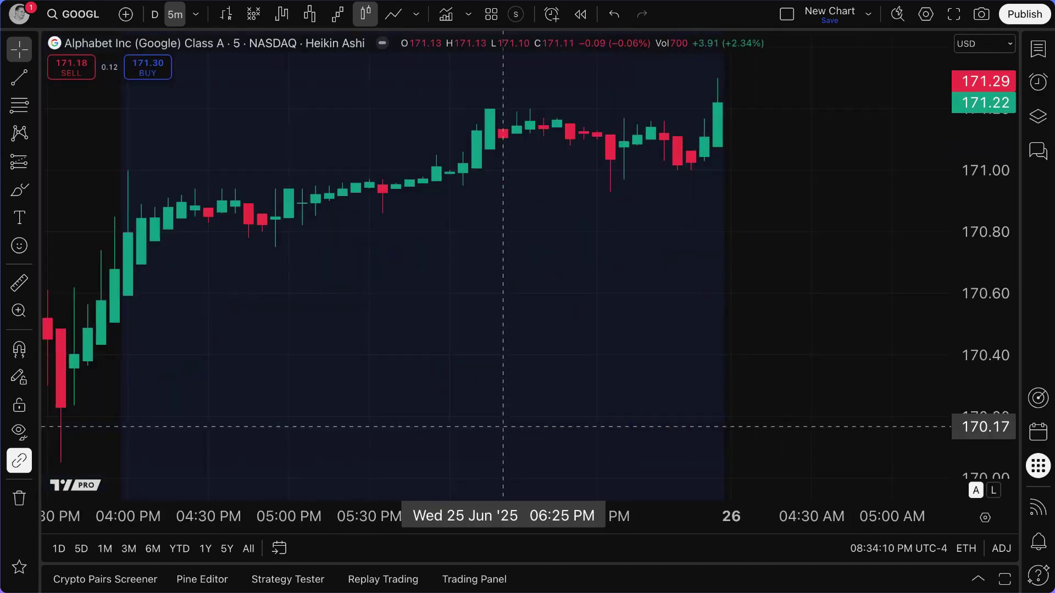
pyautogui.scroll(-1, 502, 427)
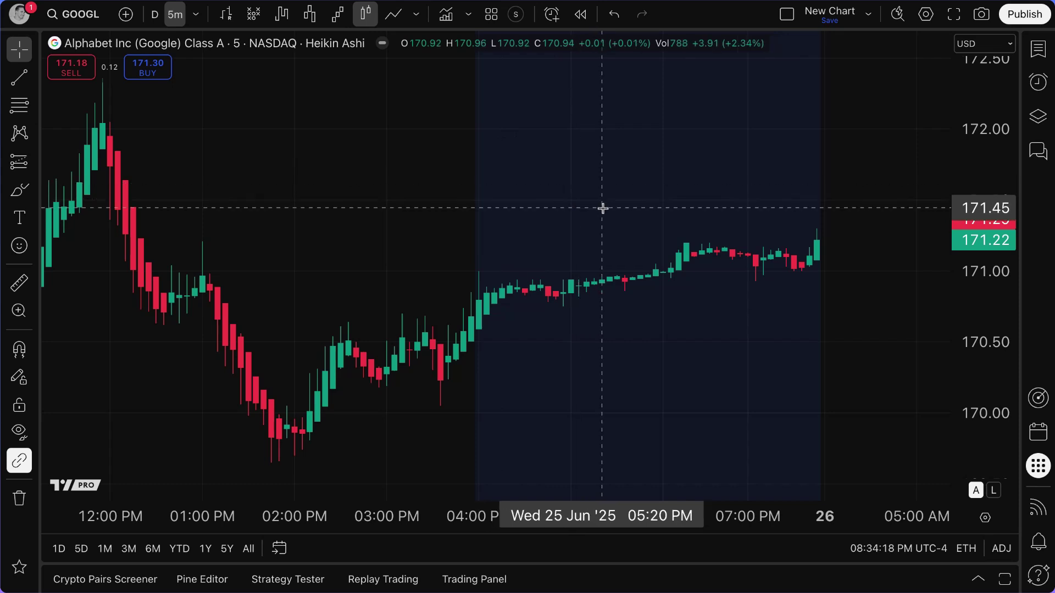
pyautogui.scroll(-2, 602, 208)
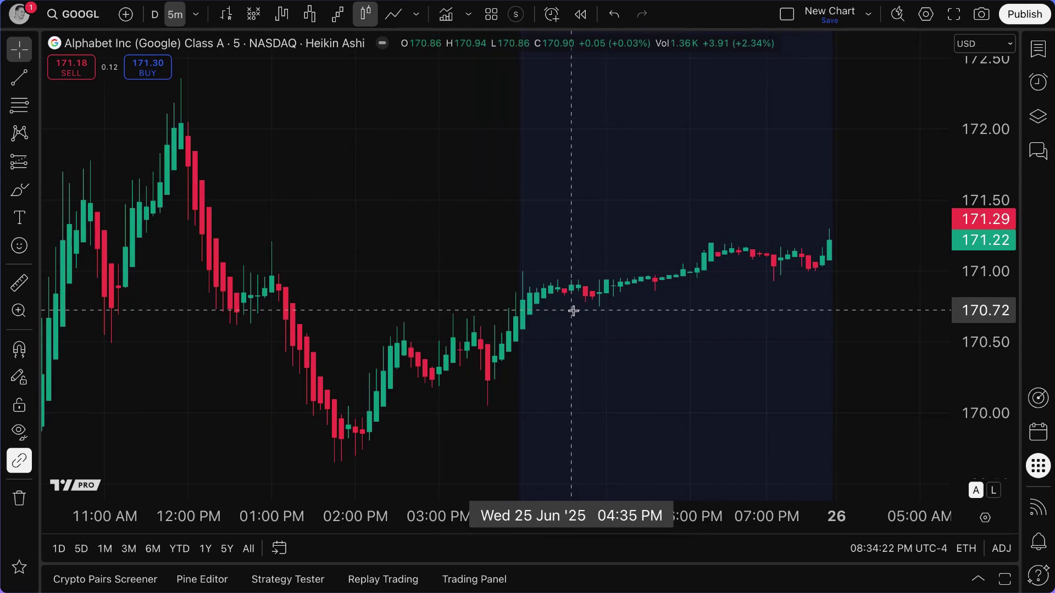
pyautogui.hscroll(-5, 614, 339)
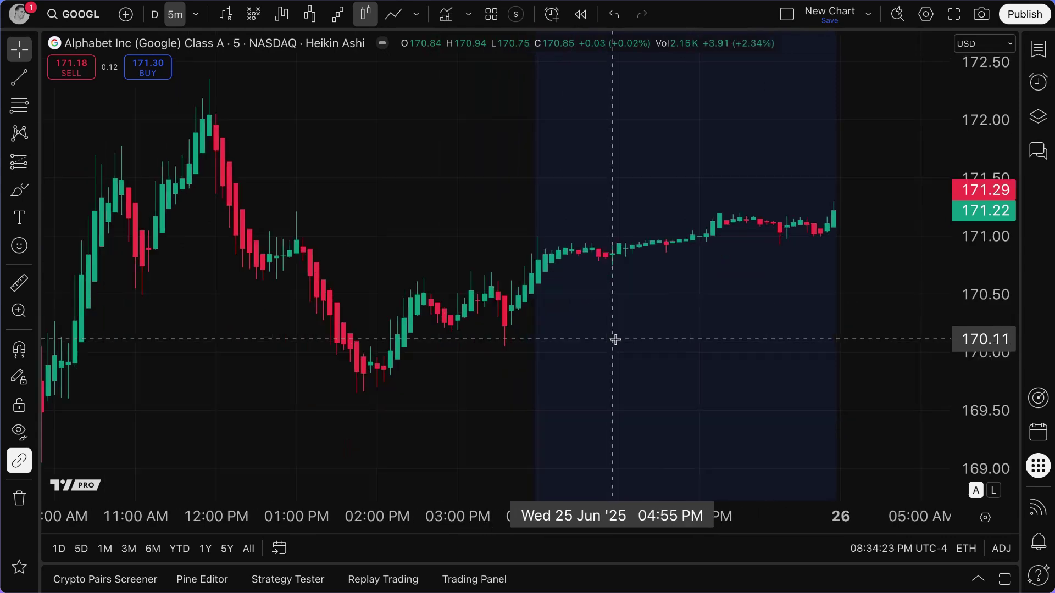
# Review the session options in the Heikin Ashi symbol settings, leaving Extended trading hours selected
pyautogui.doubleClick(551, 229)
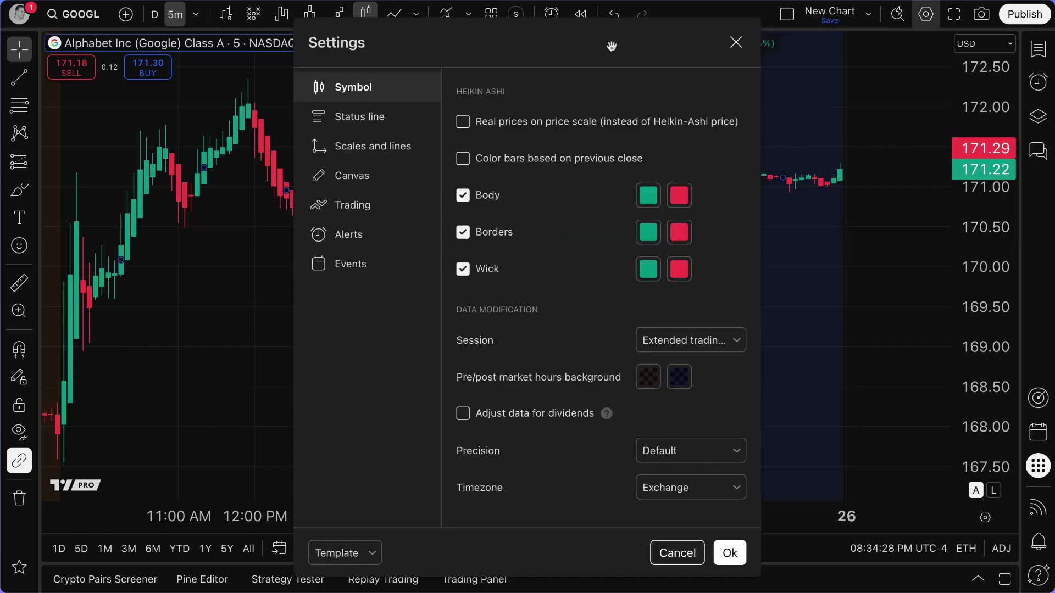
pyautogui.moveTo(610, 45); pyautogui.dragTo(351, 21)
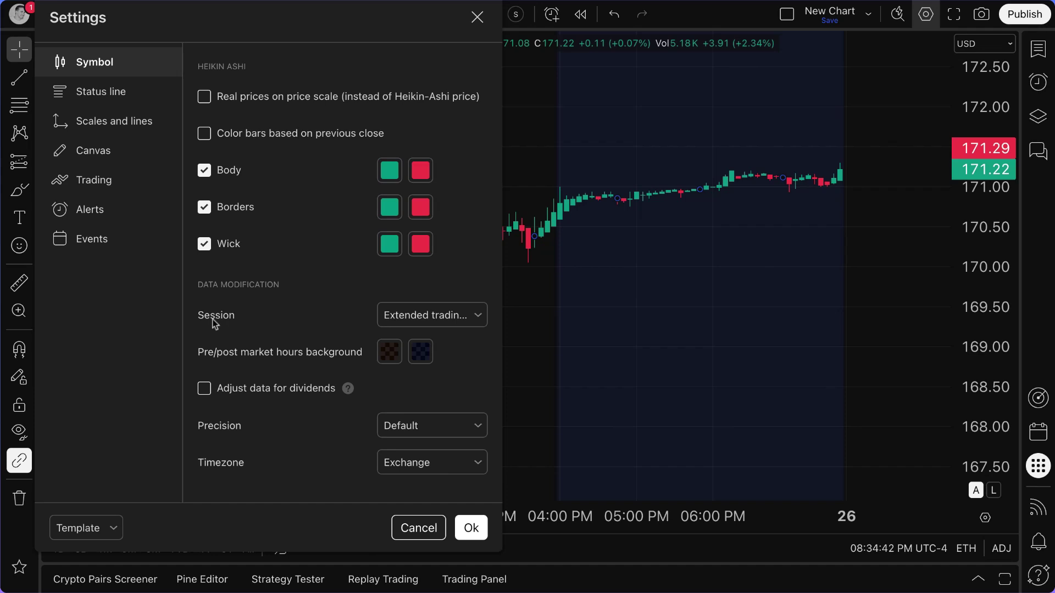
pyautogui.click(455, 320)
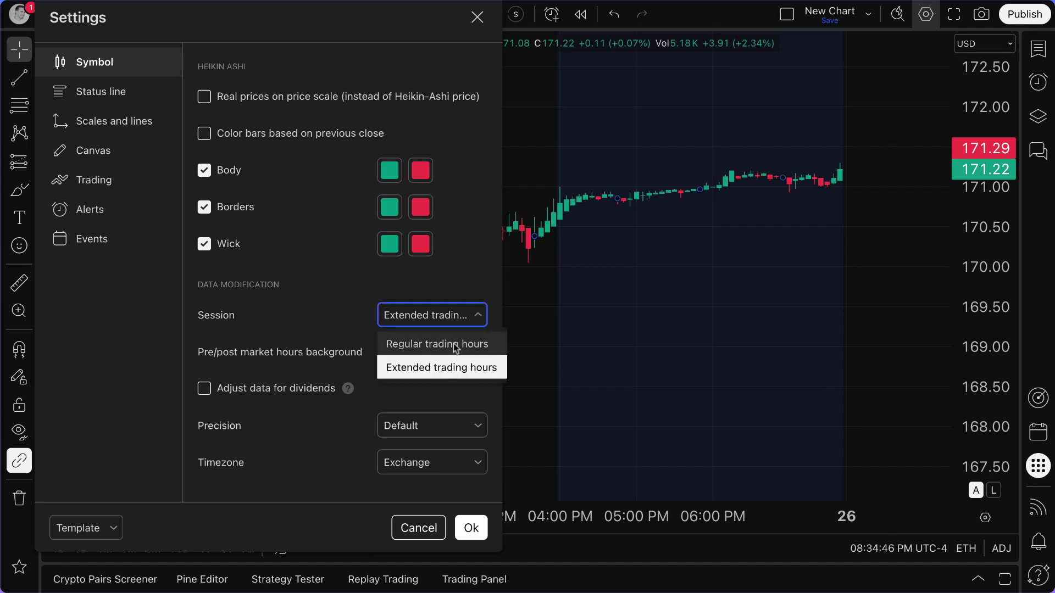
pyautogui.click(344, 309)
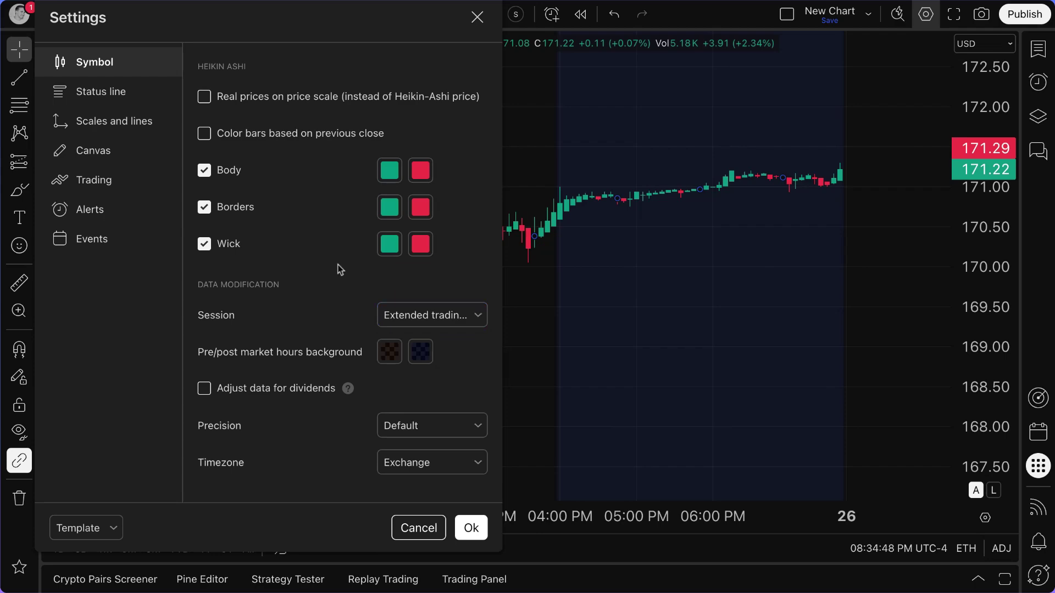
pyautogui.click(477, 17)
# Compare the GOOGL chart in Regular trading hours and Extended trading hours, ending on Extended trading hours
pyautogui.click(968, 549)
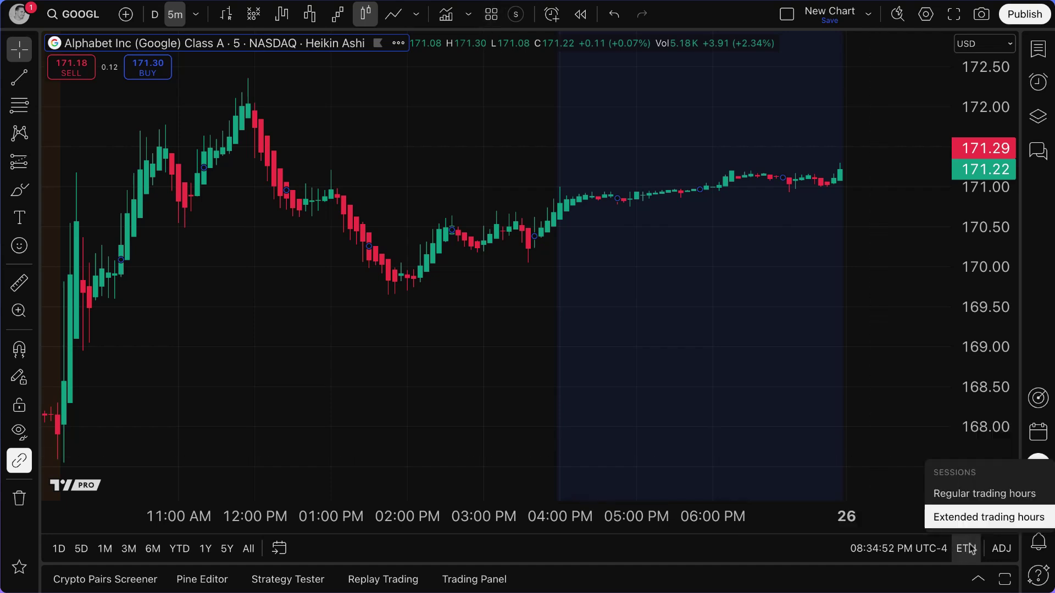
pyautogui.click(975, 493)
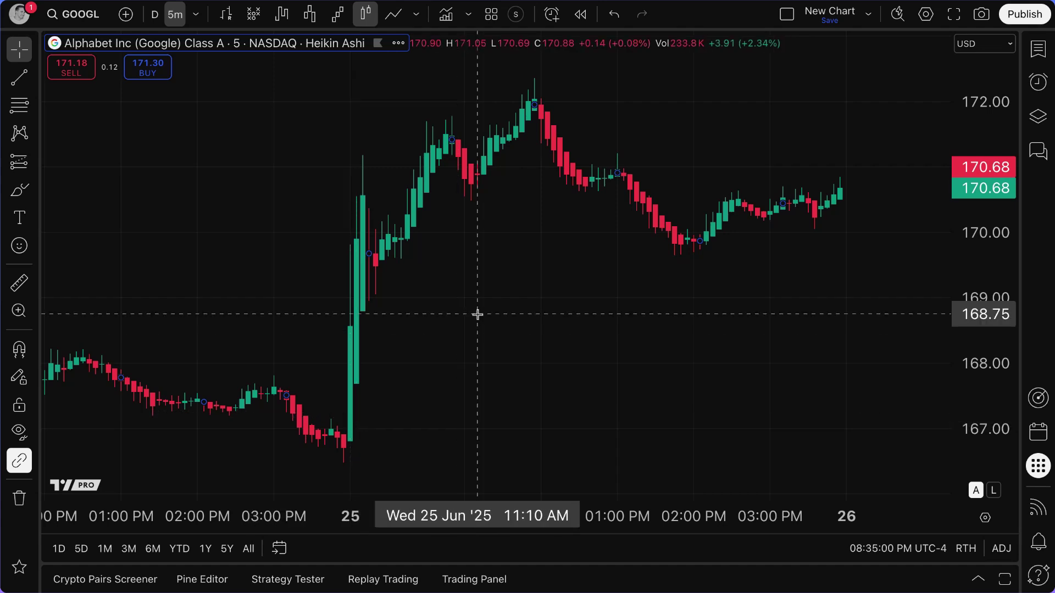
pyautogui.click(967, 549)
pyautogui.click(967, 513)
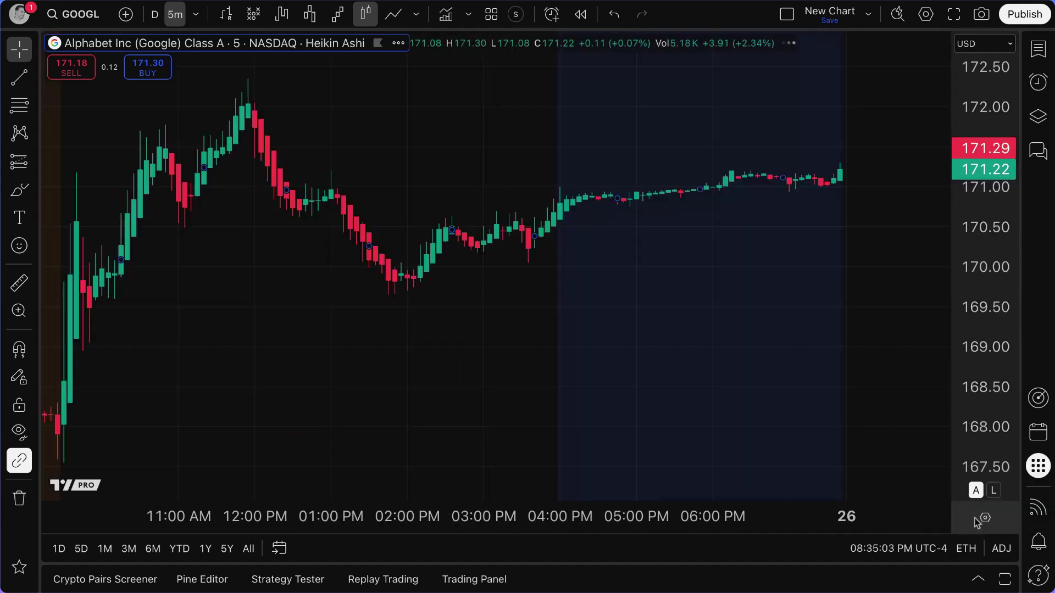
pyautogui.scroll(-4, 662, 270)
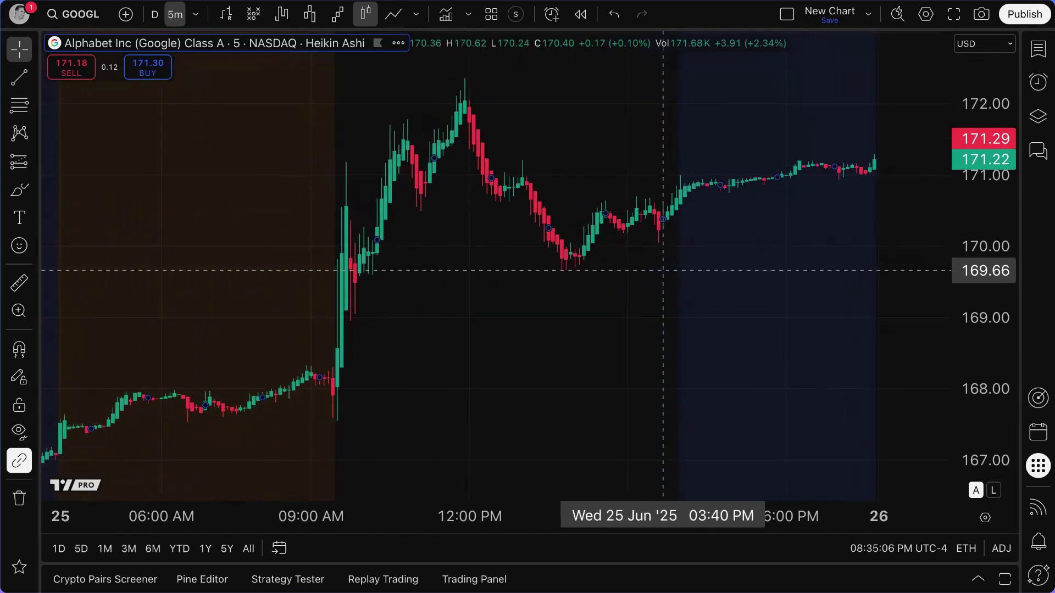
# Review the favourited price-based chart types from Heikin Ashi to Range, keeping Heikin Ashi on the chart
pyautogui.click(416, 14)
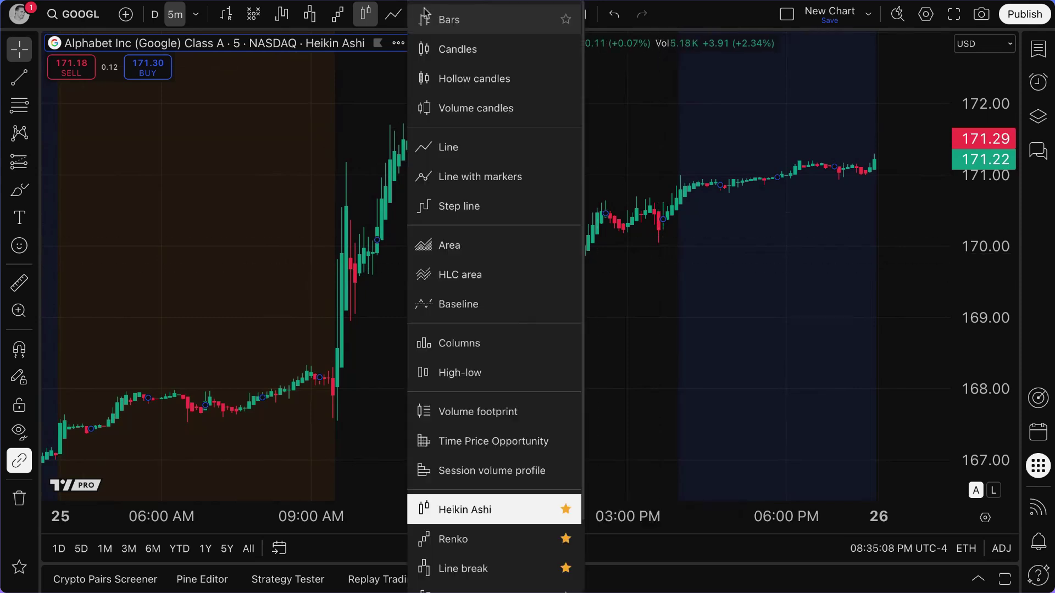
pyautogui.scroll(-2, 461, 439)
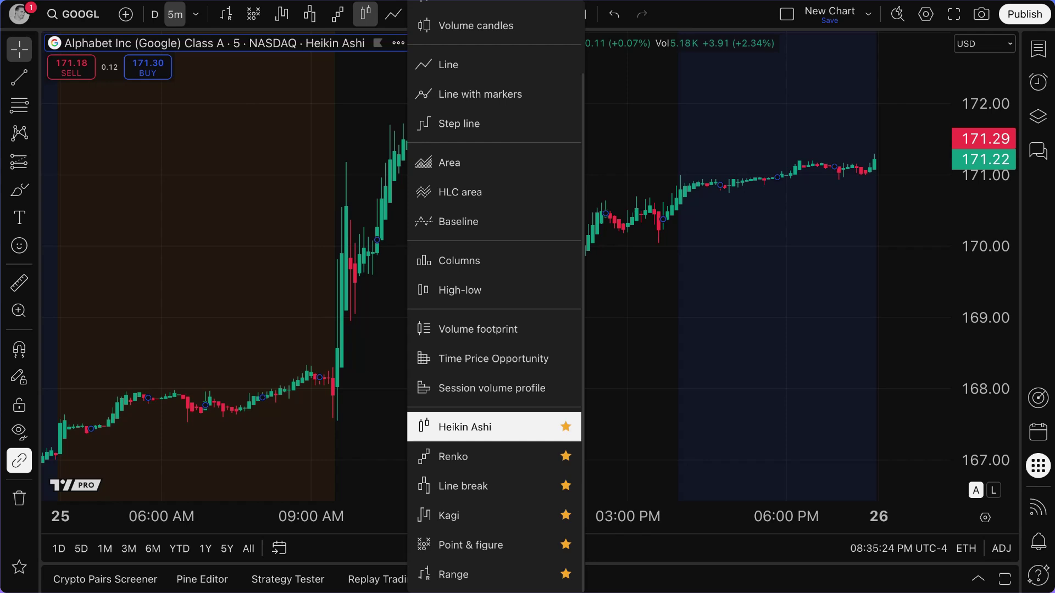
pyautogui.click(368, 149)
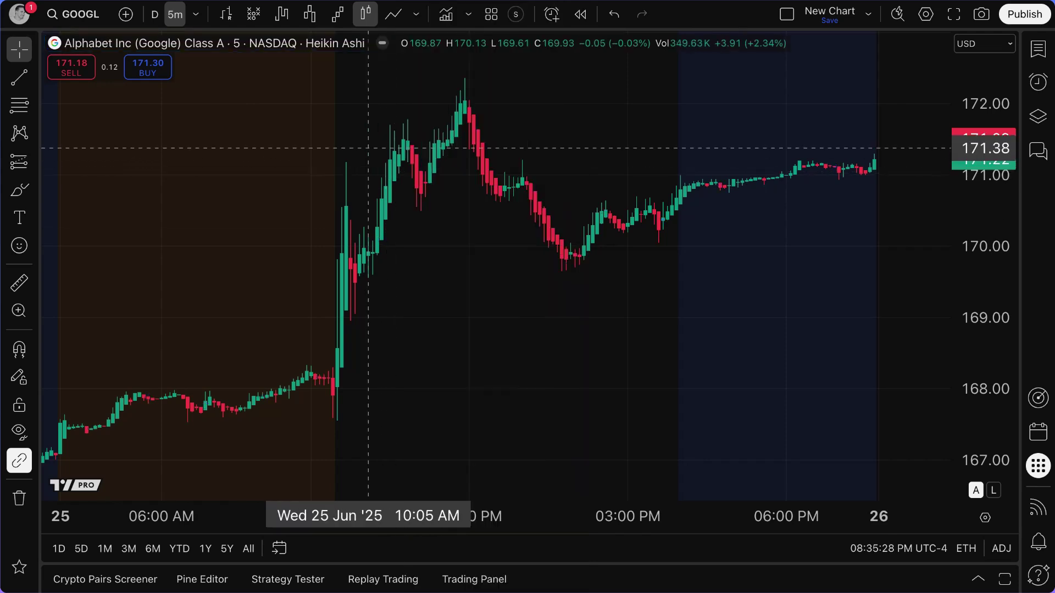
# Switch the 5m GOOGL chart to Point & figure and examine its X and O columns through 25 June
pyautogui.moveTo(431, 160); pyautogui.dragTo(438, 166)
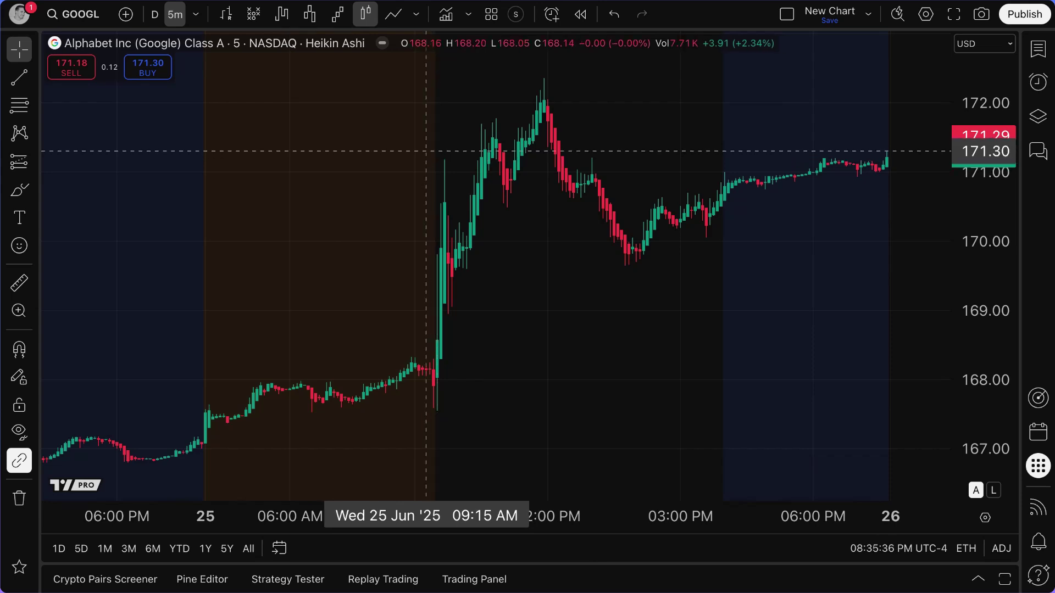
pyautogui.click(416, 14)
pyautogui.scroll(-1, 465, 405)
pyautogui.scroll(-1, 464, 404)
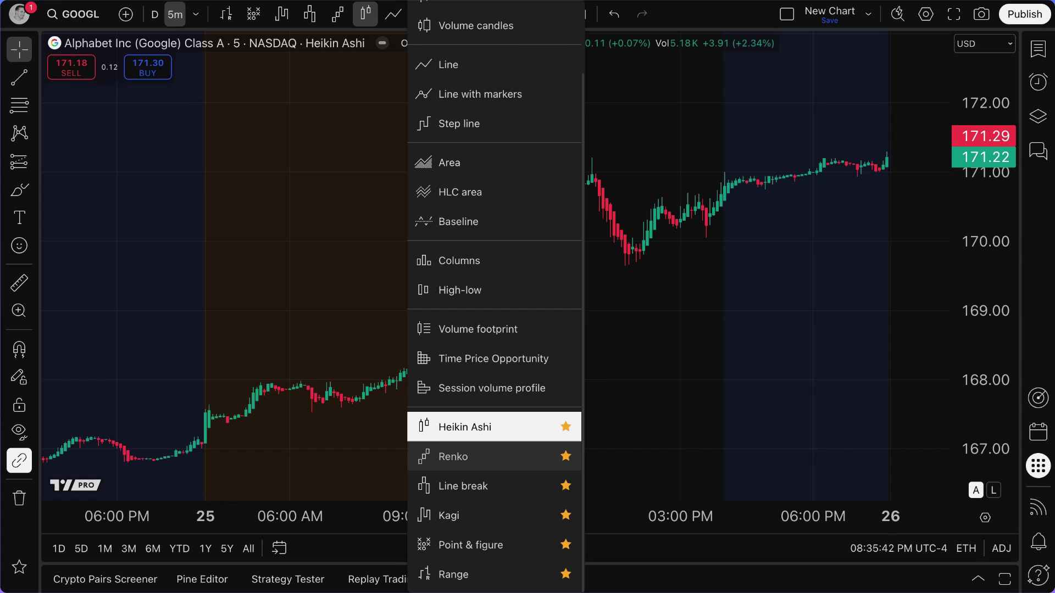
pyautogui.click(479, 534)
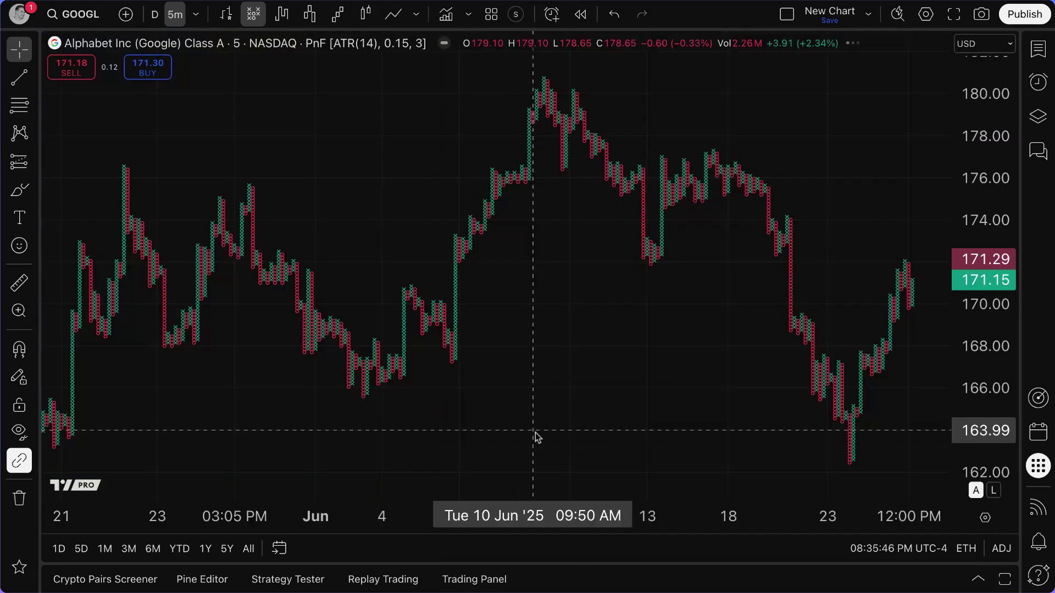
pyautogui.moveTo(620, 401); pyautogui.dragTo(508, 403)
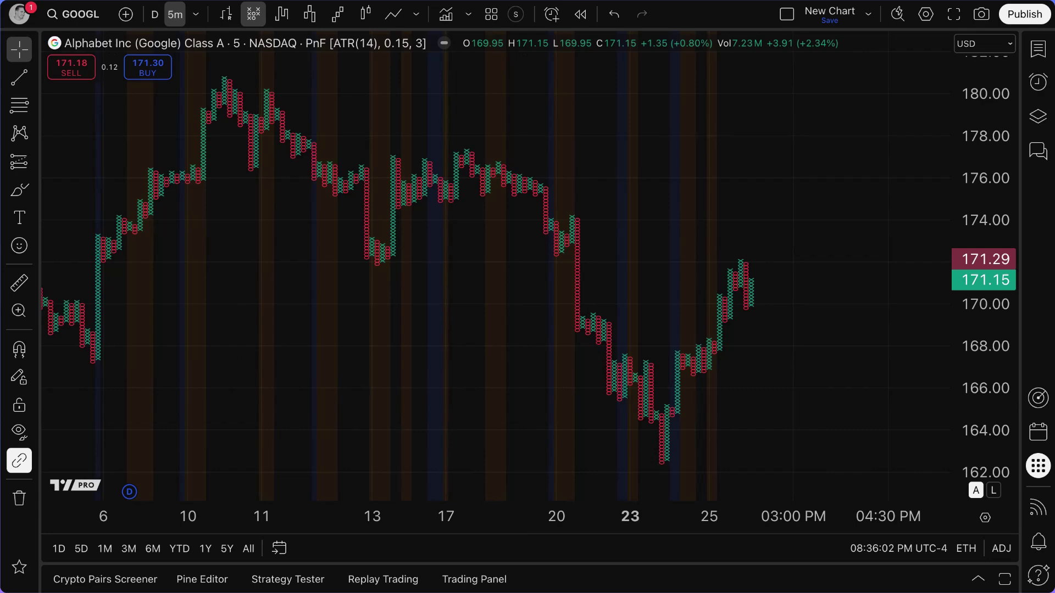
pyautogui.scroll(8, 605, 377)
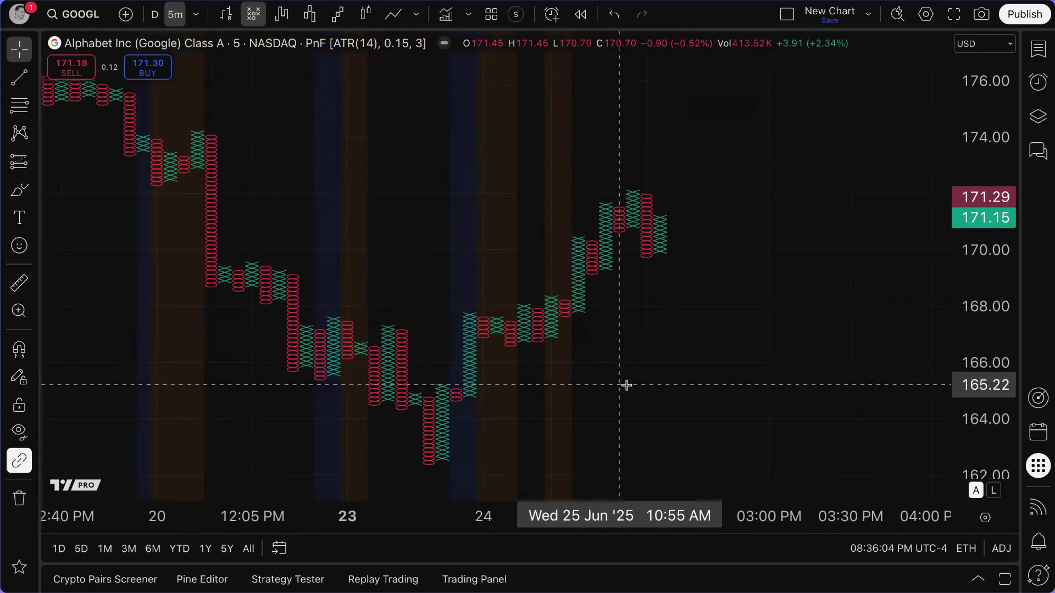
pyautogui.scroll(5, 555, 364)
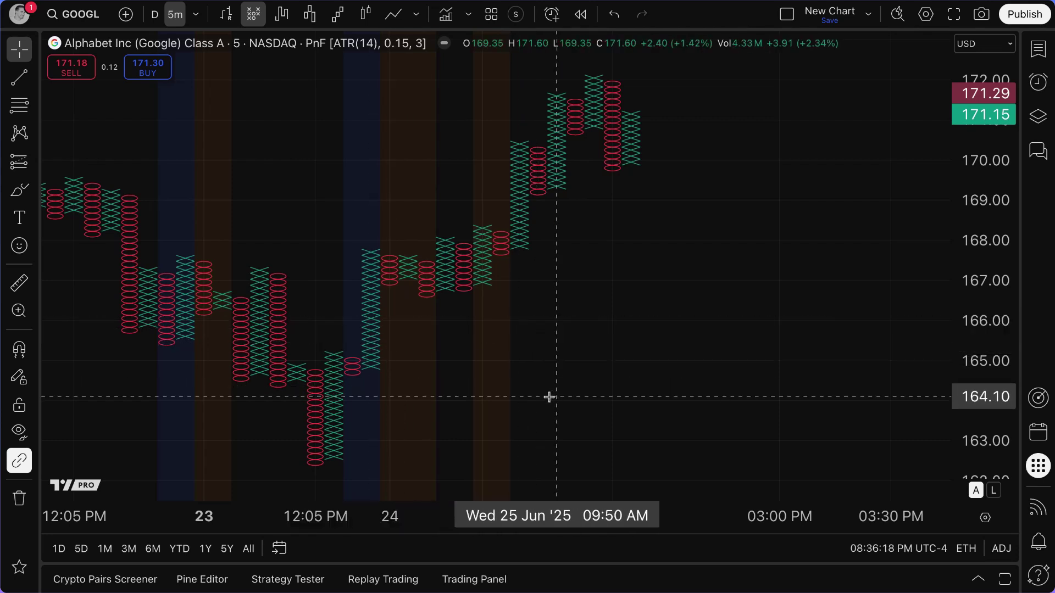
pyautogui.moveTo(523, 404); pyautogui.dragTo(622, 418)
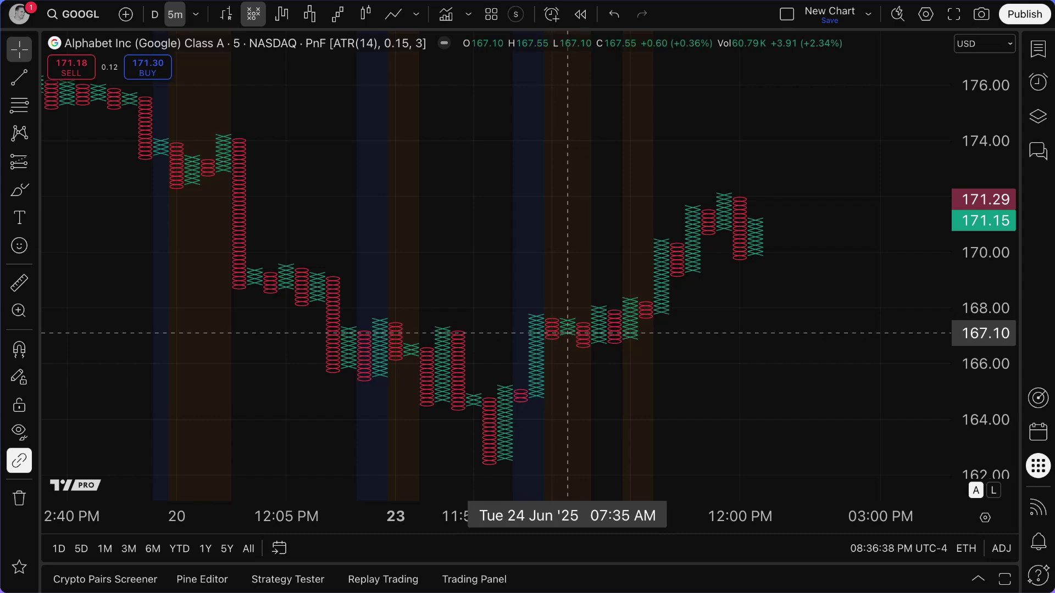
pyautogui.hscroll(5, 500, 334)
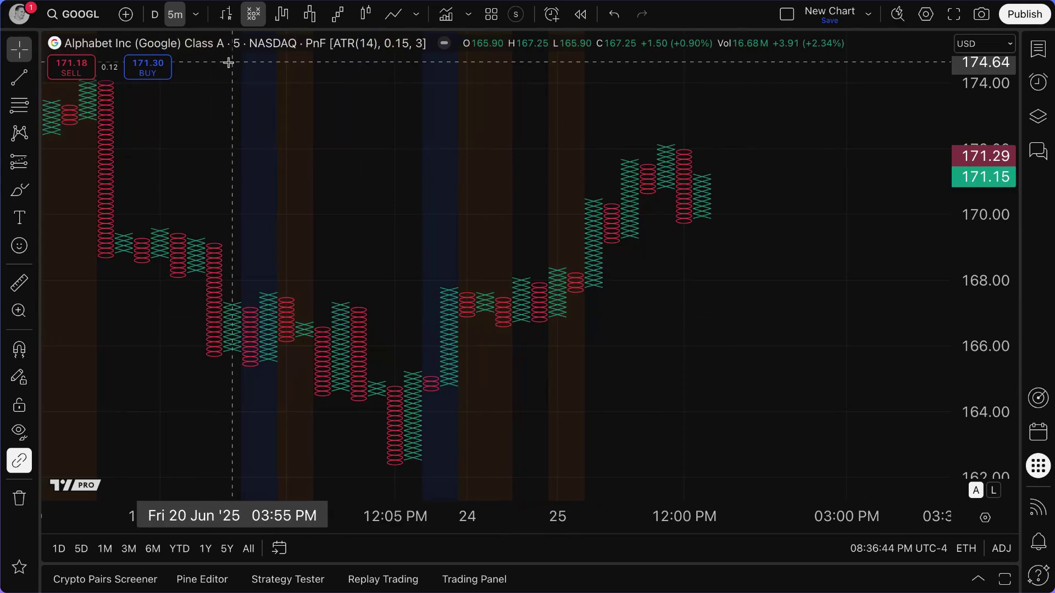
# Set the GOOGL chart to the daily interval and change its chart type to Candles
pyautogui.click(154, 15)
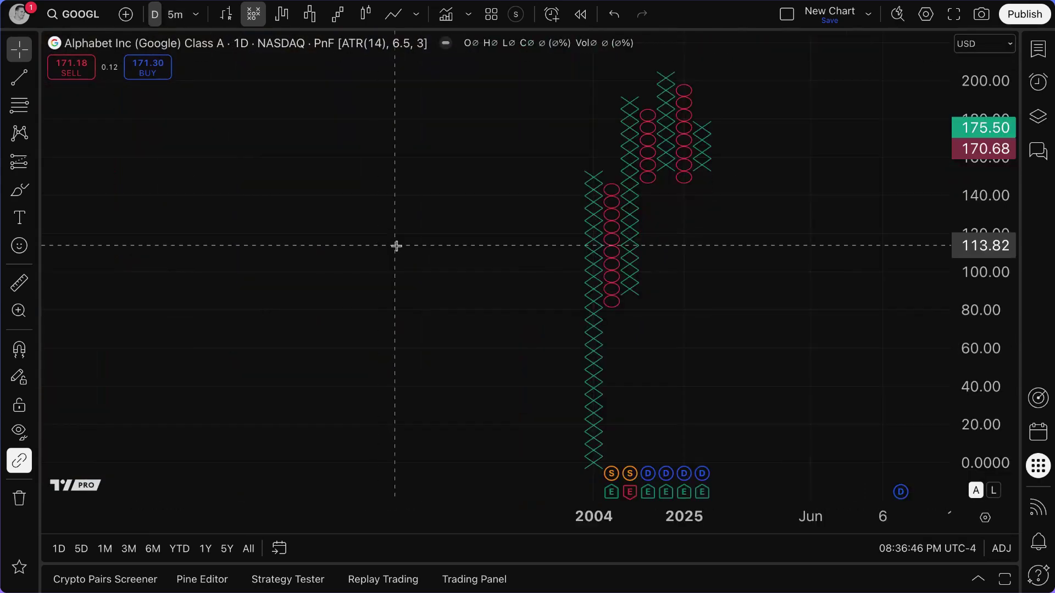
pyautogui.click(393, 19)
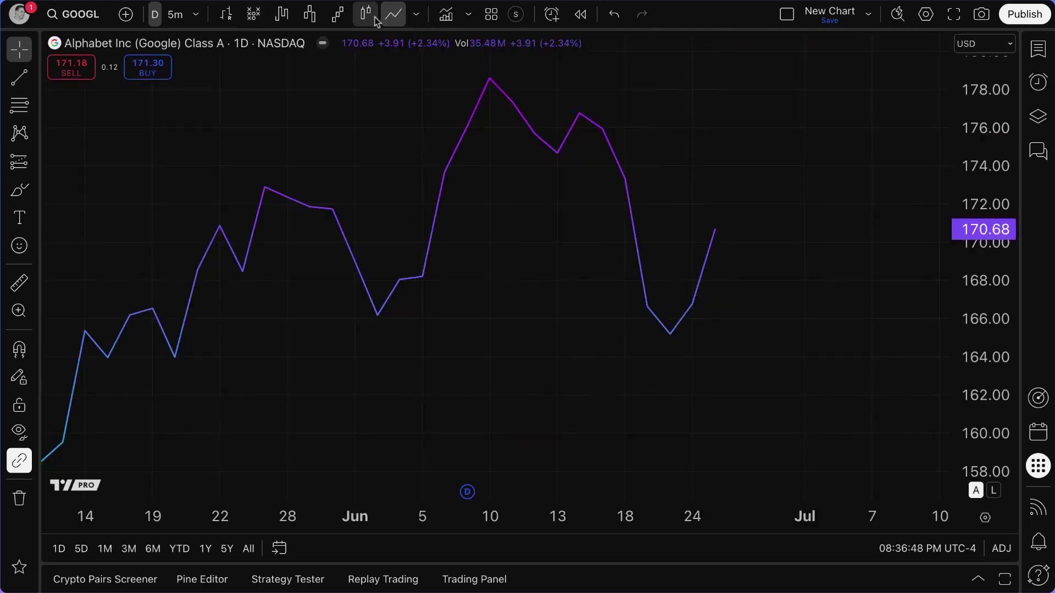
pyautogui.click(416, 16)
pyautogui.click(435, 48)
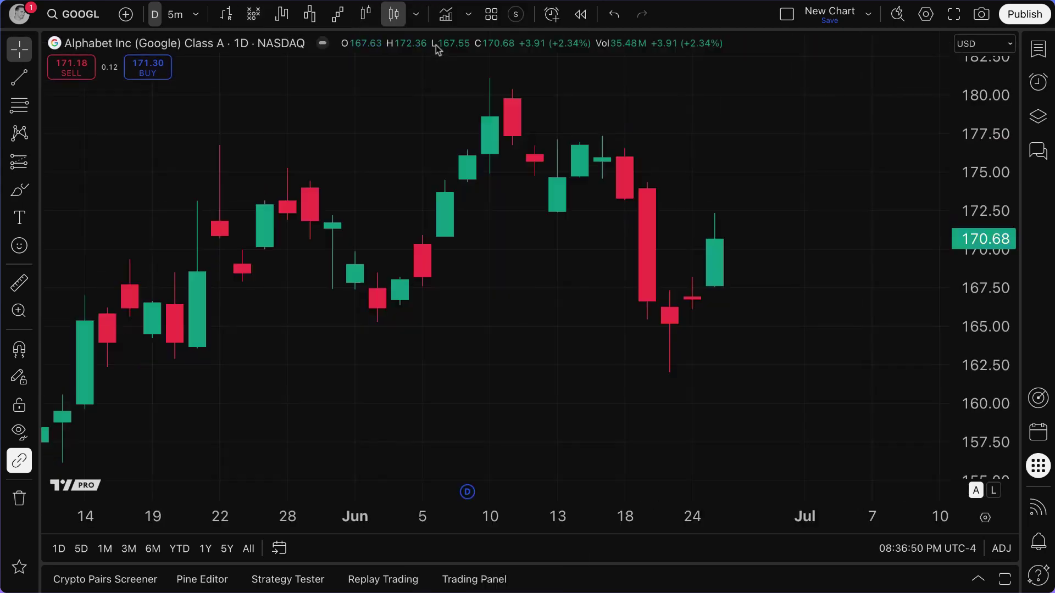
# Circle the highest GOOGL peak of early 2025 with a red brush stroke on the daily candles
pyautogui.scroll(-5, 549, 412)
pyautogui.scroll(-5, 560, 402)
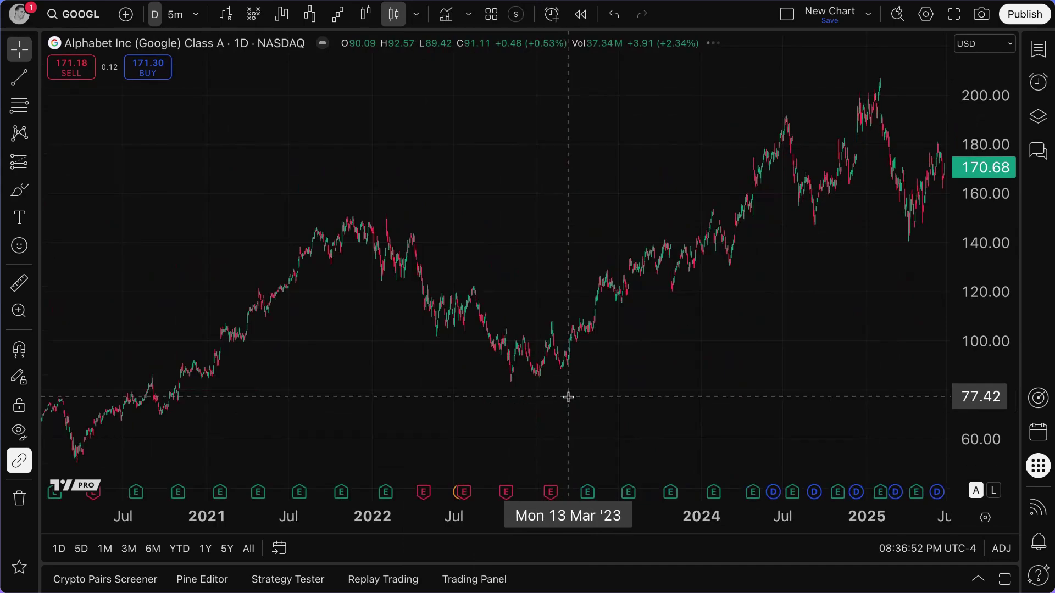
pyautogui.moveTo(567, 395); pyautogui.dragTo(436, 369)
pyautogui.scroll(5, 436, 369)
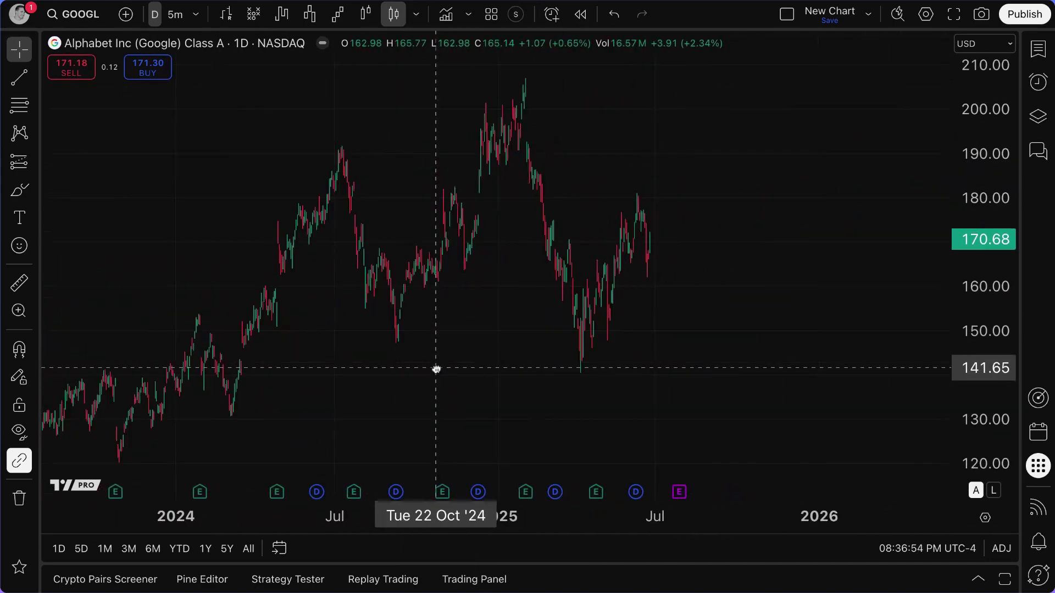
pyautogui.scroll(3, 436, 367)
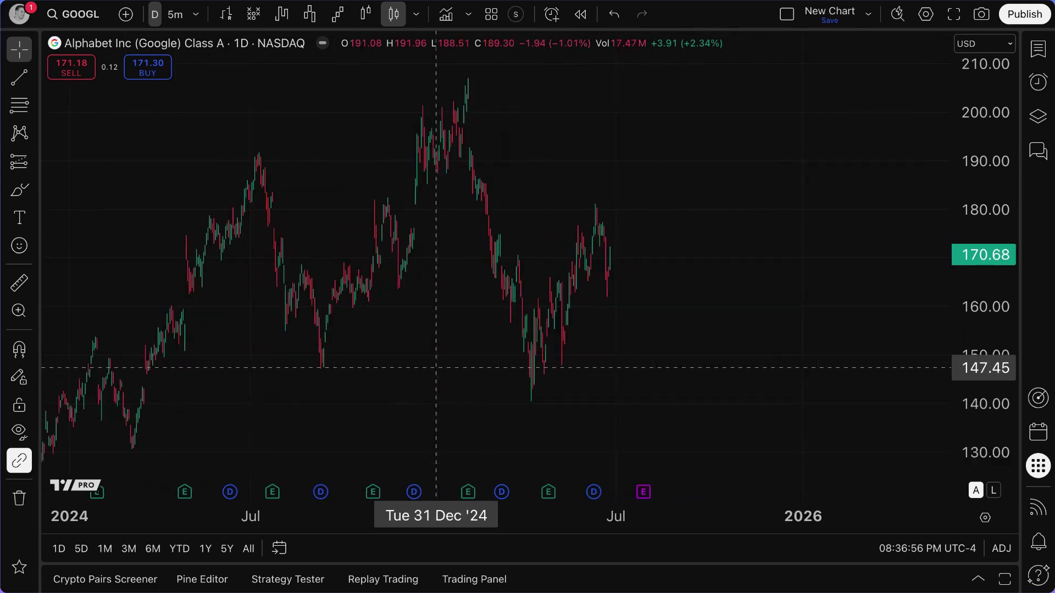
pyautogui.scroll(-1, 436, 368)
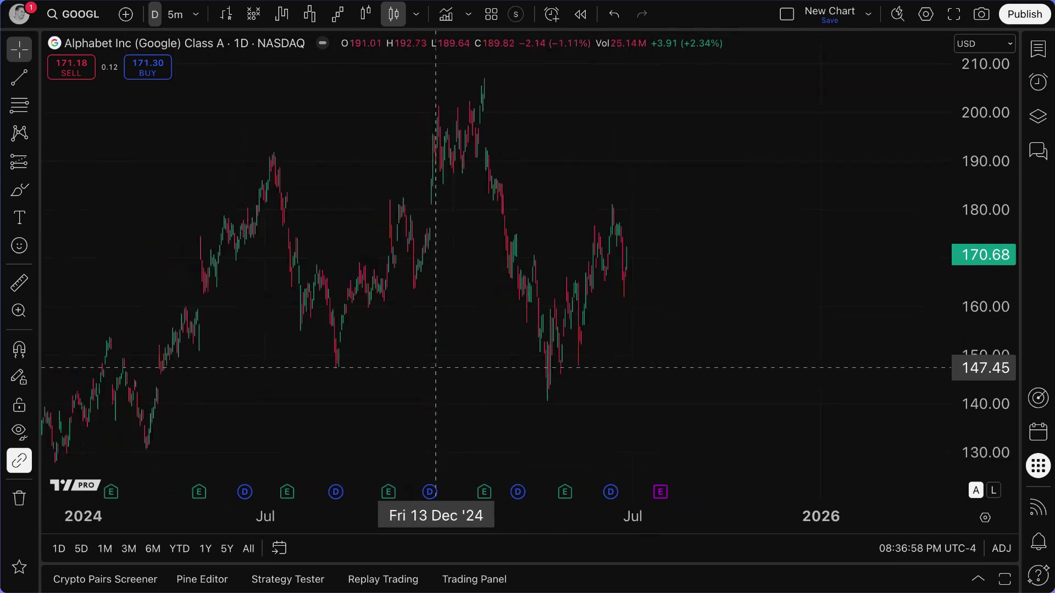
pyautogui.scroll(-1, 434, 366)
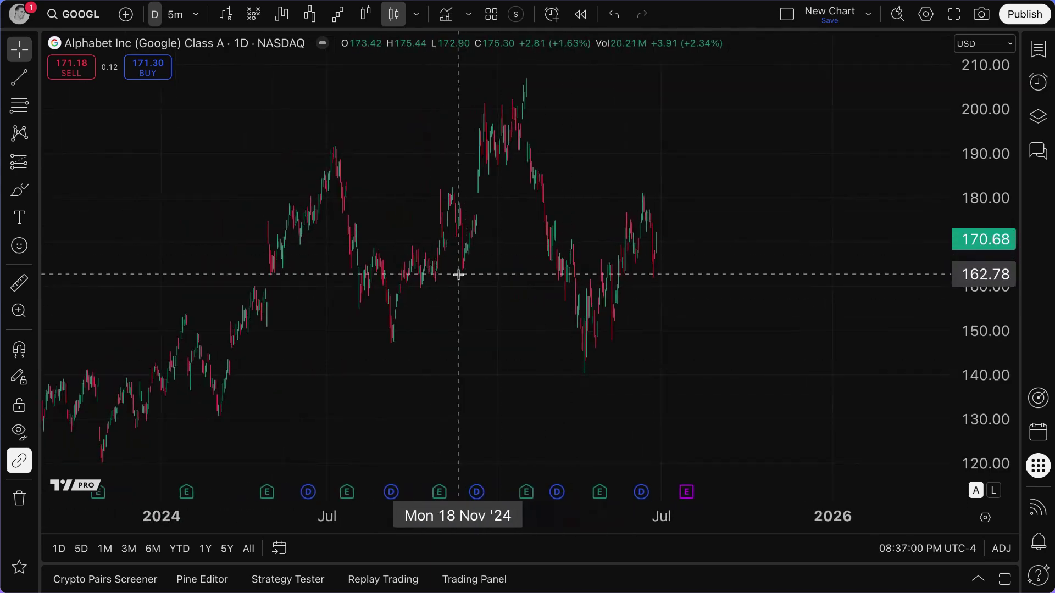
pyautogui.scroll(1, 442, 292)
pyautogui.moveTo(442, 294); pyautogui.dragTo(506, 346)
pyautogui.scroll(1, 506, 345)
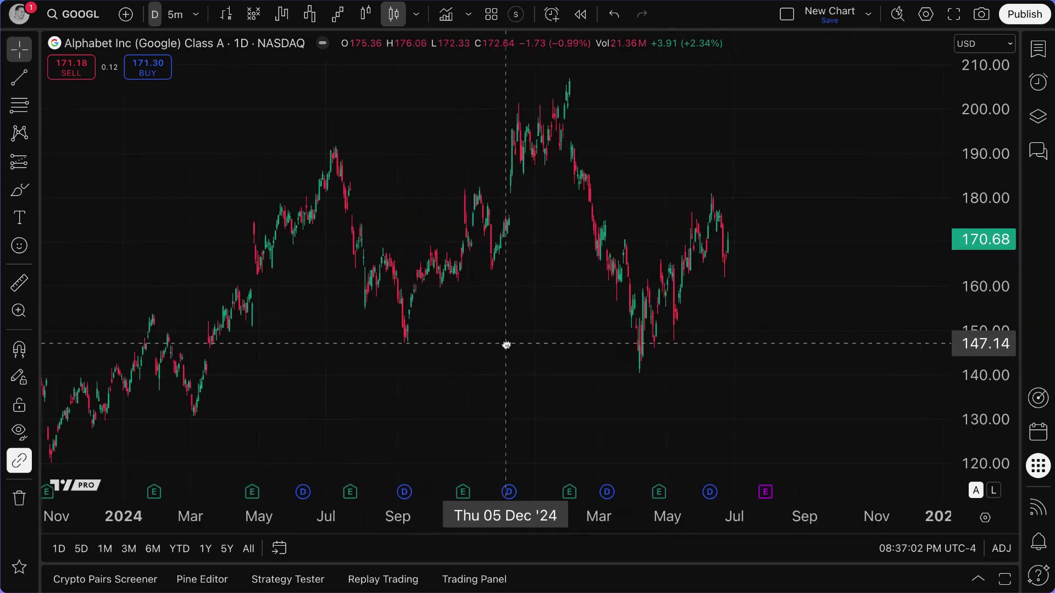
pyautogui.scroll(1, 506, 345)
pyautogui.scroll(1, 501, 343)
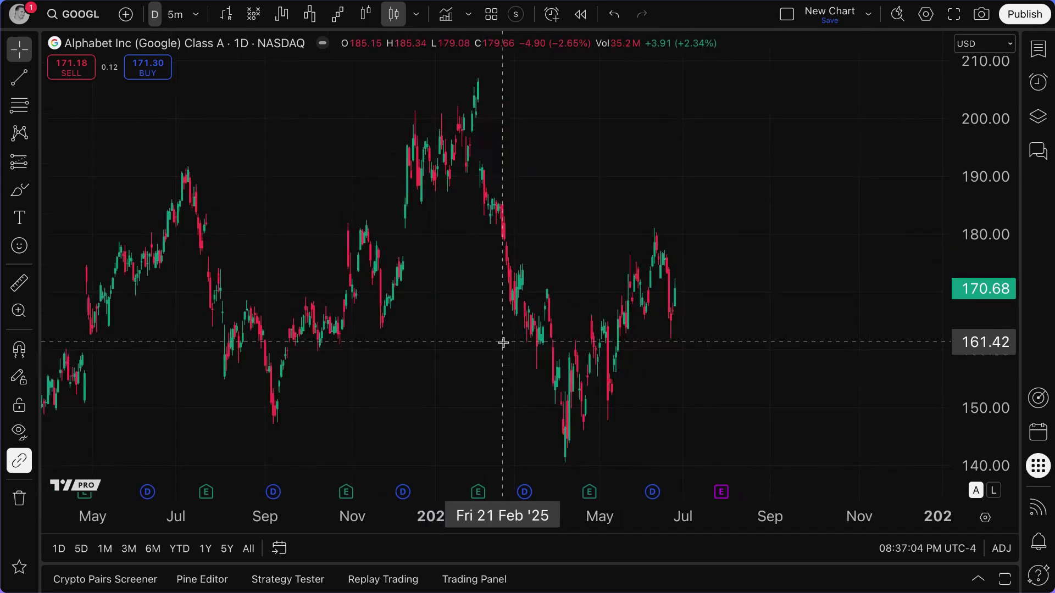
pyautogui.click(19, 189)
pyautogui.moveTo(480, 73); pyautogui.dragTo(480, 86)
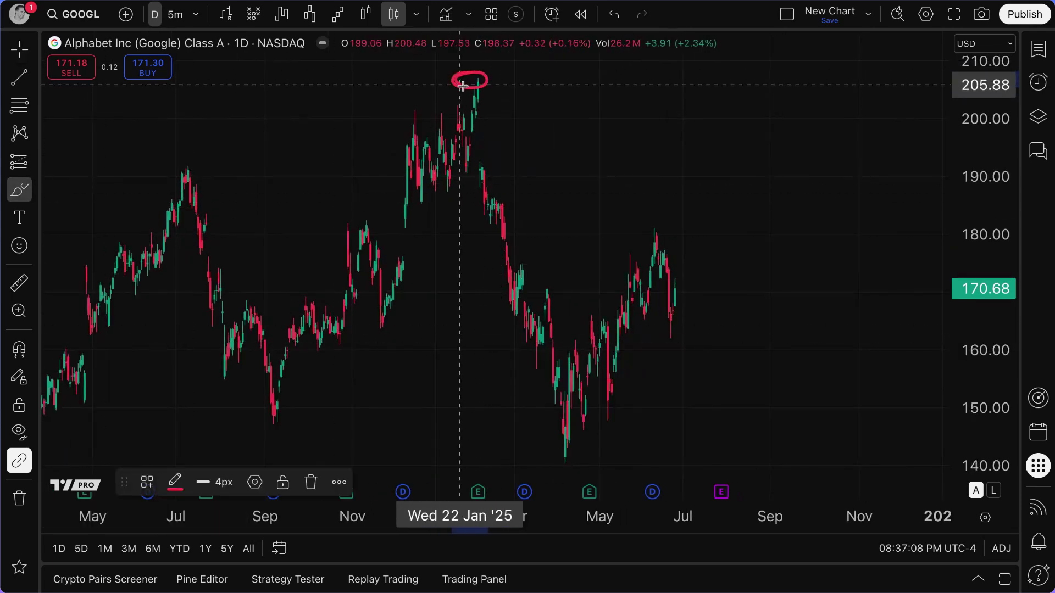
# Draw a rising trend line under the lows from April to June 2025 and delete it
pyautogui.click(20, 78)
pyautogui.click(567, 467)
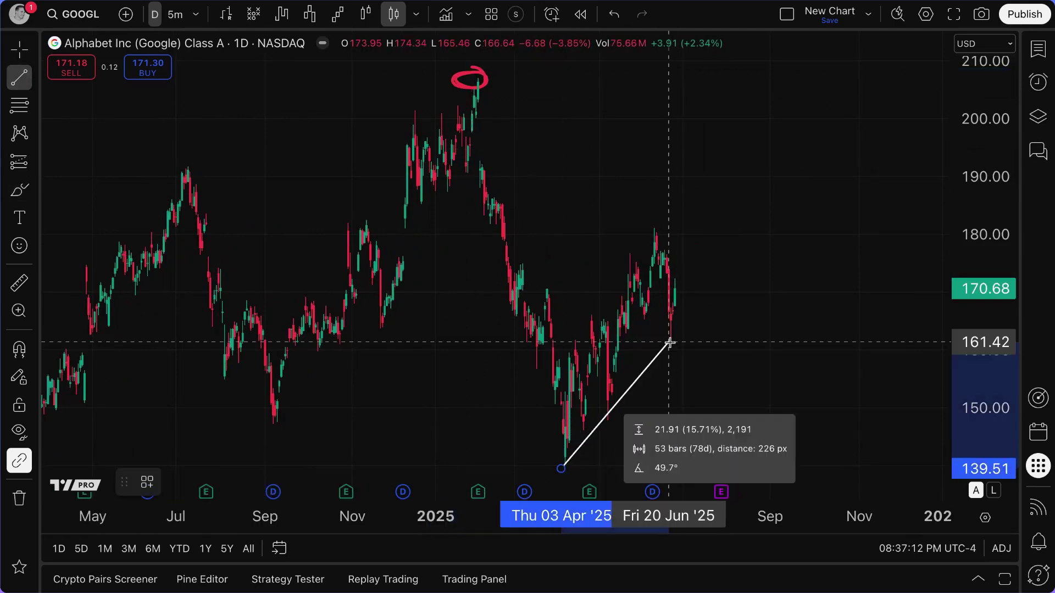
pyautogui.click(716, 268)
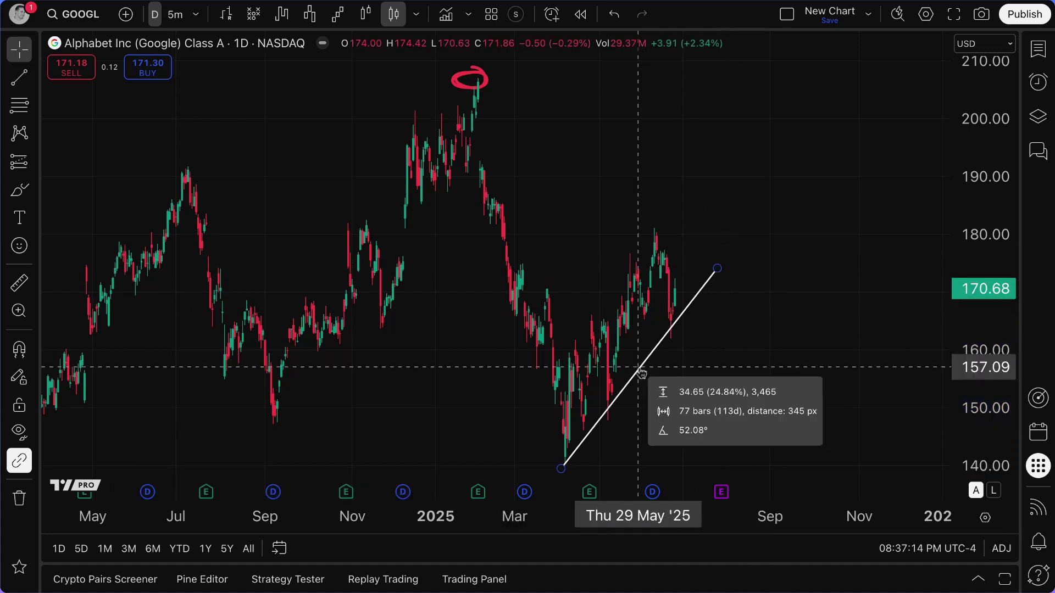
pyautogui.click(667, 347)
pyautogui.press('Delete')
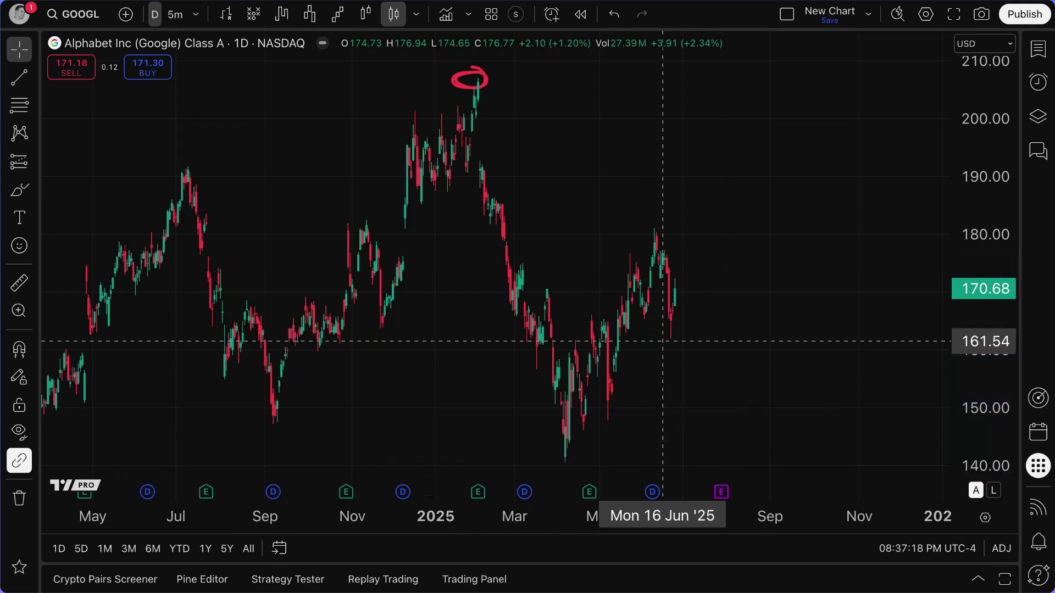
# Draw a roughly horizontal trend line from late February 2024 at about 142.56 past mid-2025 and delete it
pyautogui.scroll(-1, 598, 360)
pyautogui.scroll(-3, 597, 360)
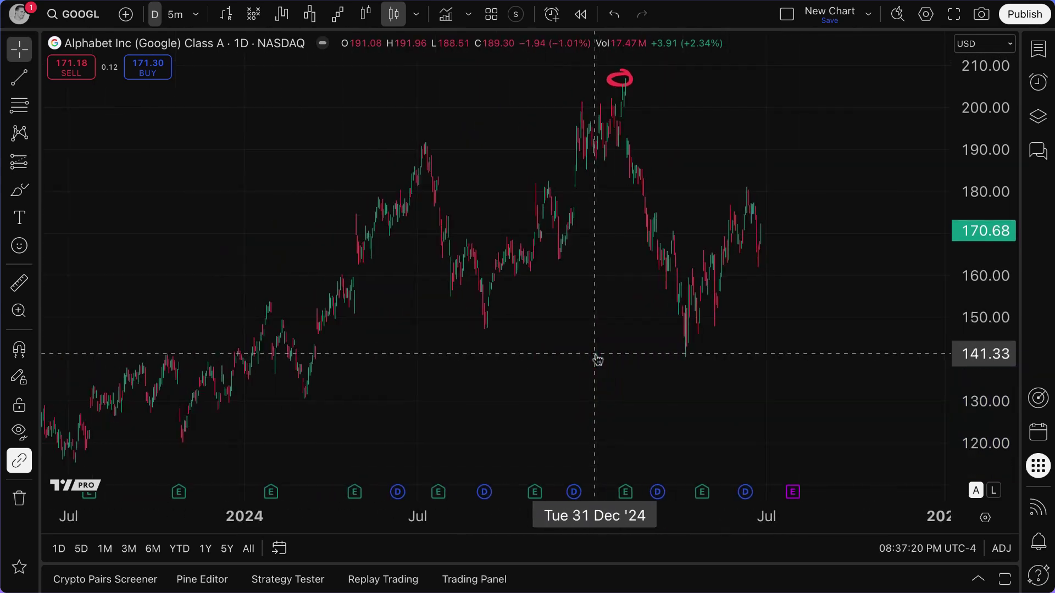
pyautogui.click(19, 78)
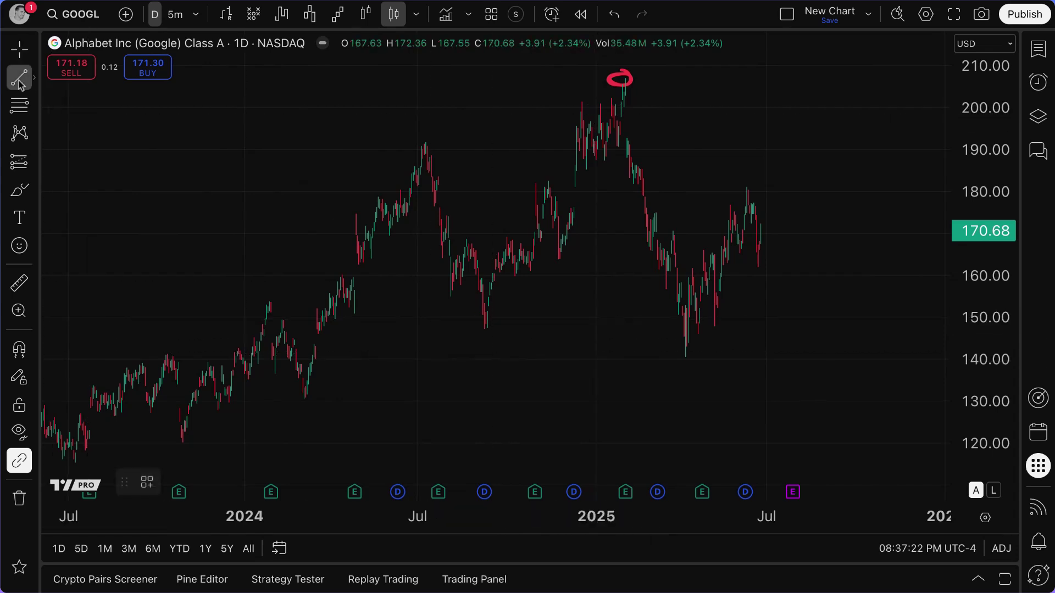
pyautogui.click(298, 348)
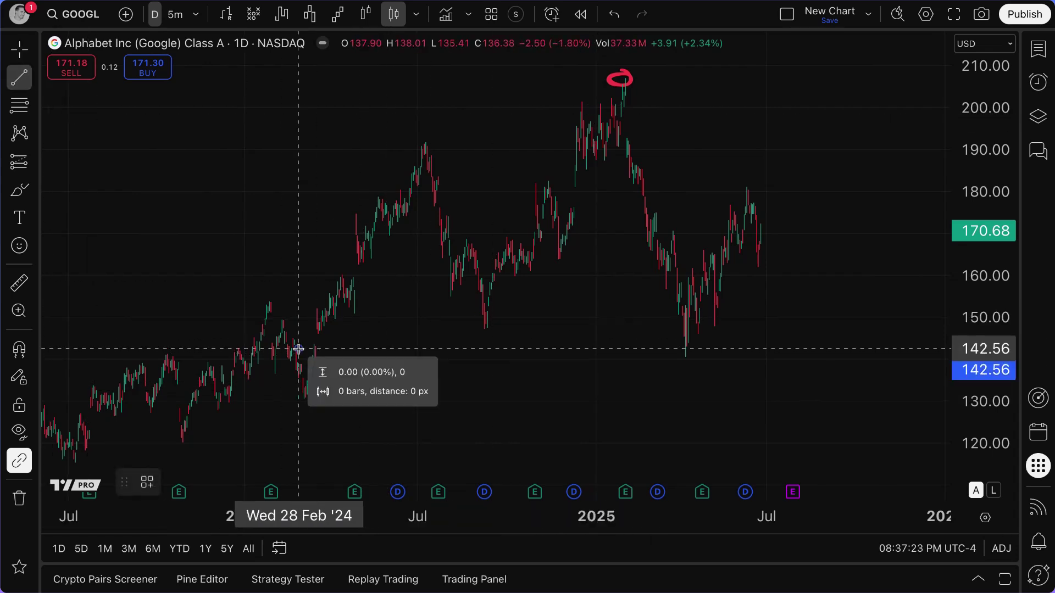
pyautogui.click(882, 345)
pyautogui.press('Delete')
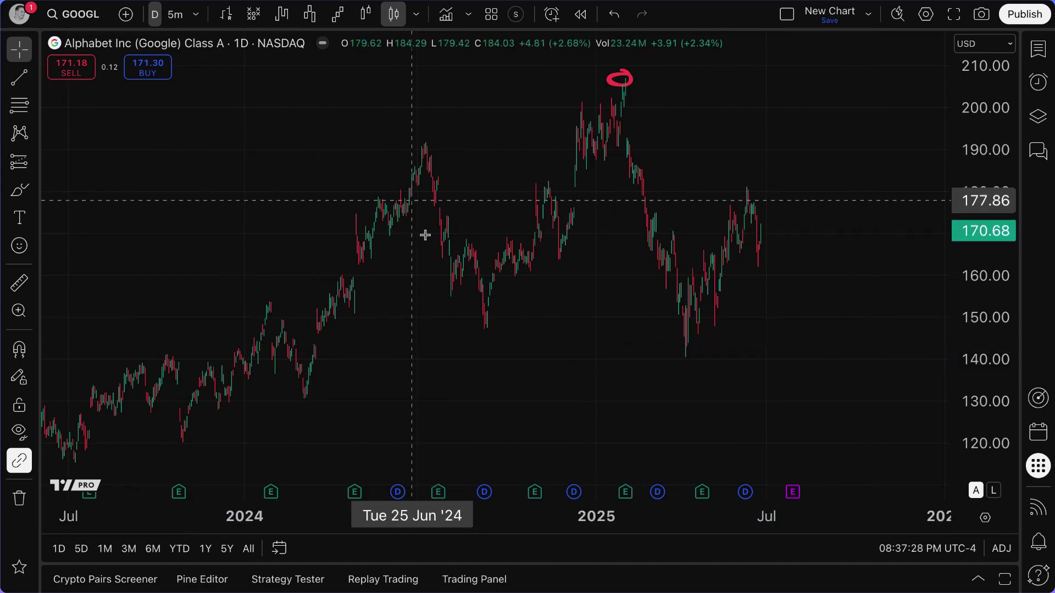
# Examine the circled early 2025 peak and review the price-based chart types from Heikin Ashi to Range
pyautogui.scroll(3, 429, 248)
pyautogui.scroll(5, 433, 252)
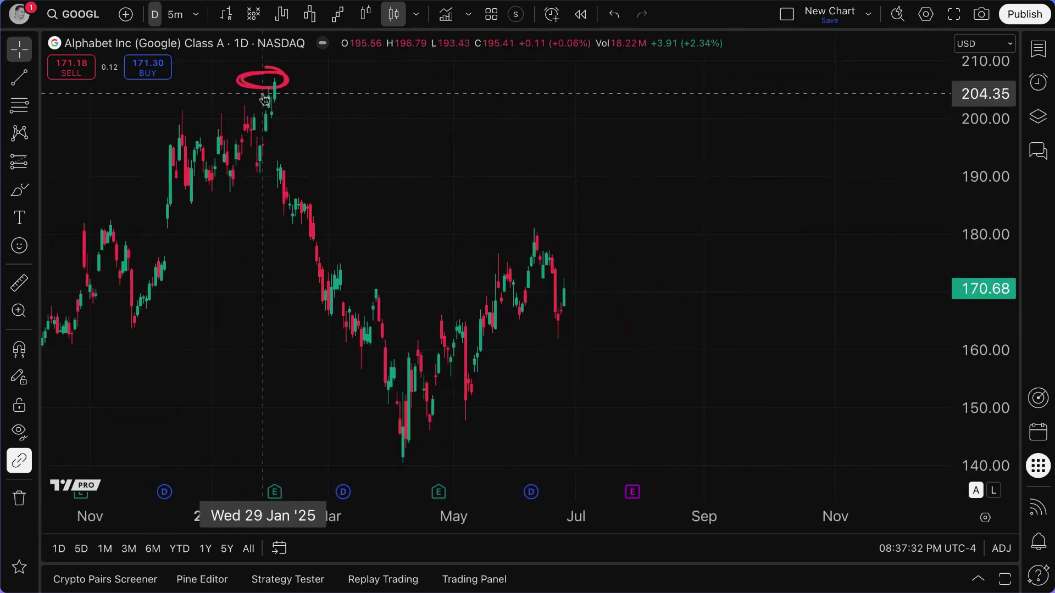
pyautogui.click(416, 15)
pyautogui.scroll(-2, 425, 445)
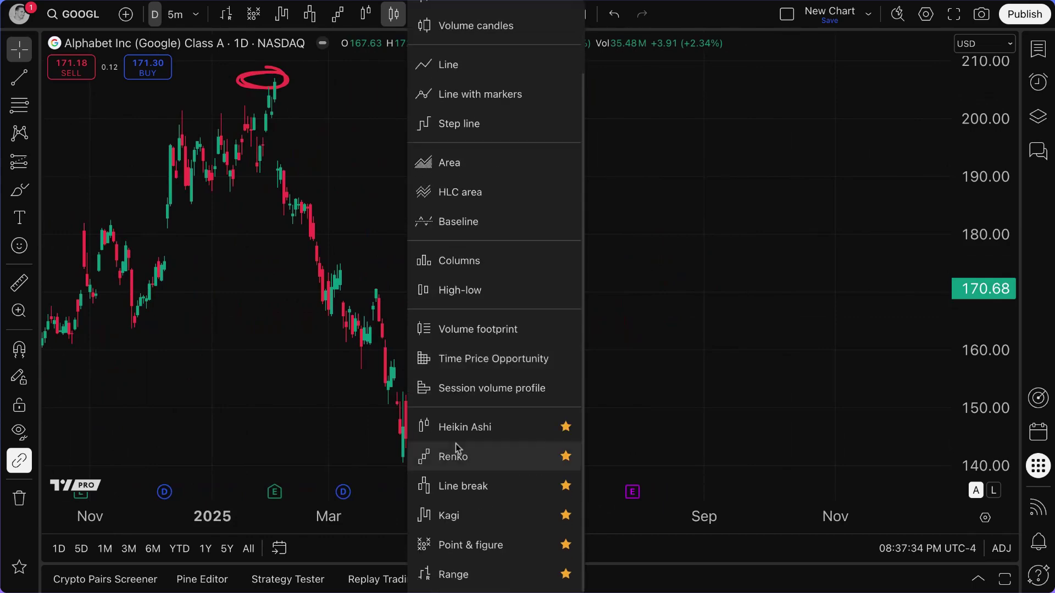
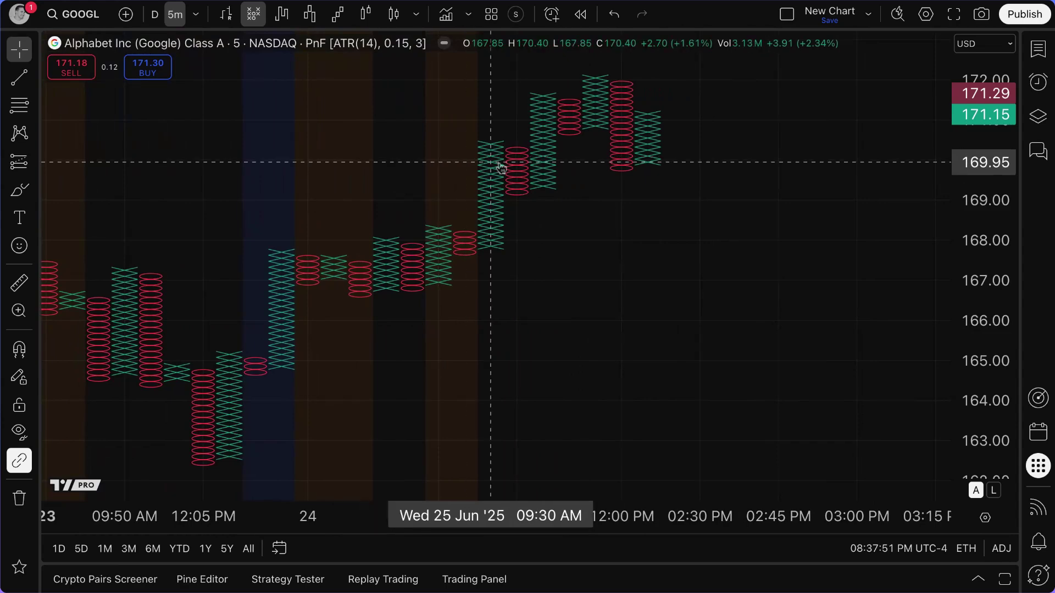
# Set the Point & figure reversal amount to 2 and examine the rebuilt 5m columns around 24 and 25 June
pyautogui.doubleClick(498, 167)
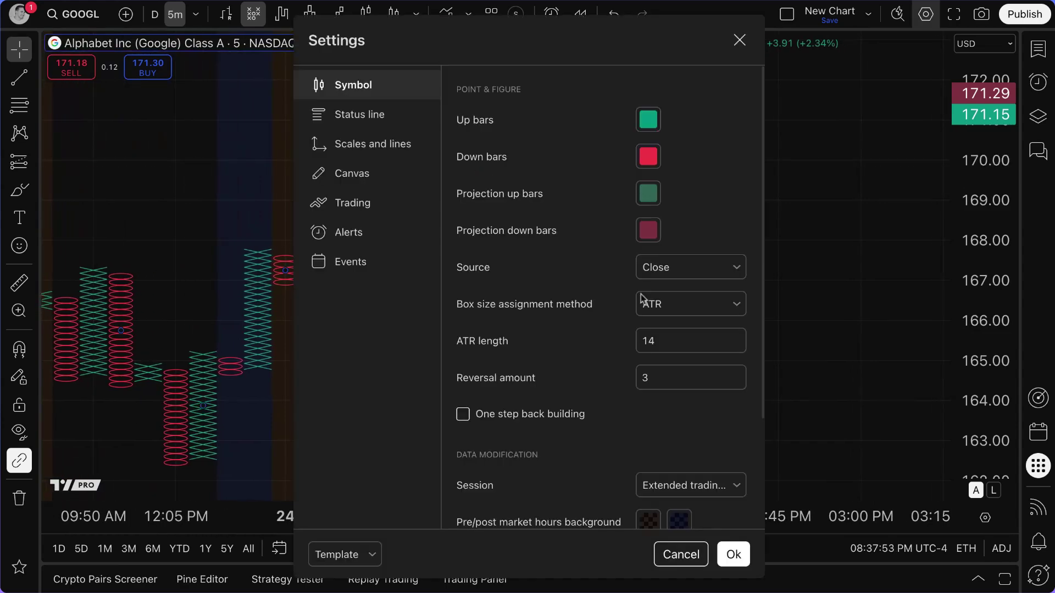
pyautogui.click(674, 340)
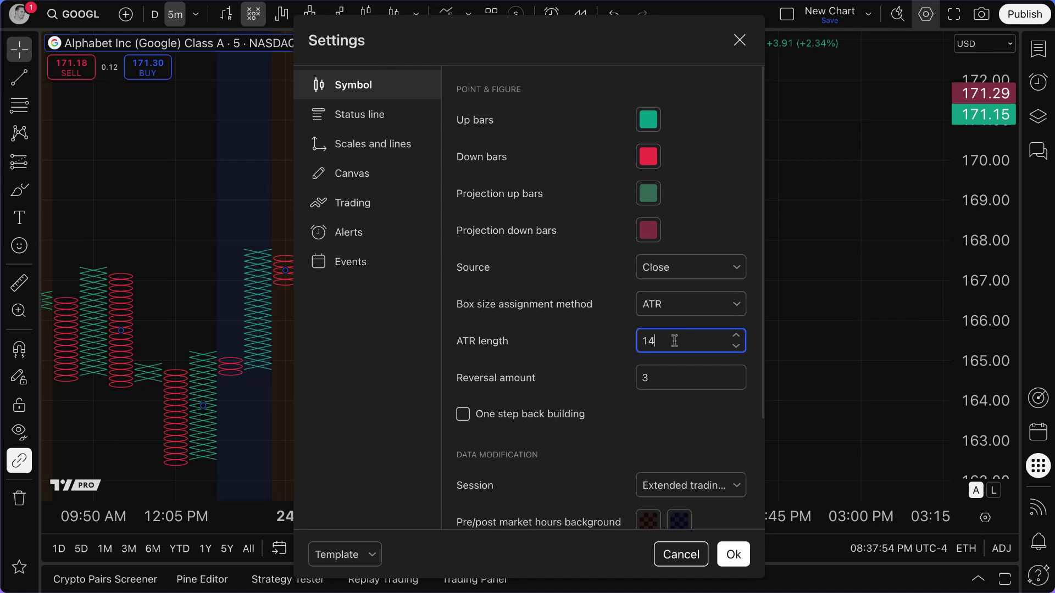
pyautogui.click(667, 377)
pyautogui.write('2')
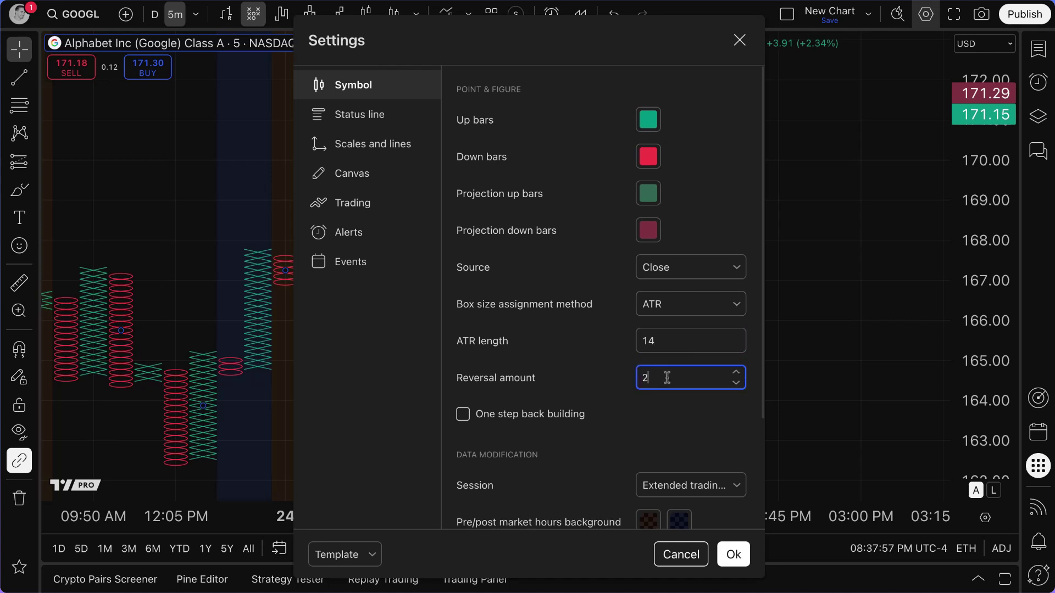
pyautogui.click(632, 403)
pyautogui.click(734, 555)
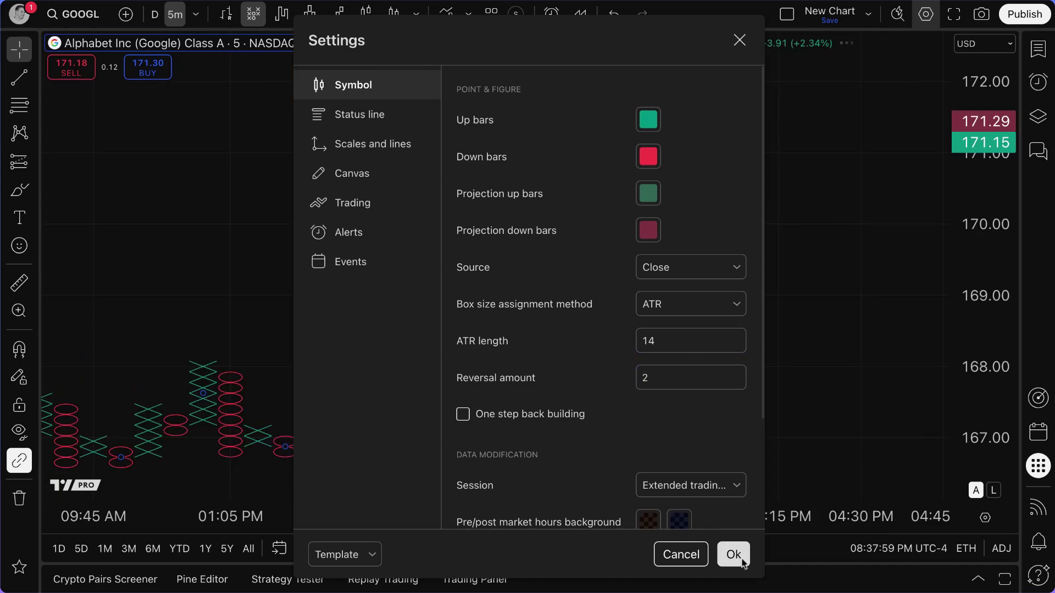
pyautogui.hscroll(-5, 572, 291)
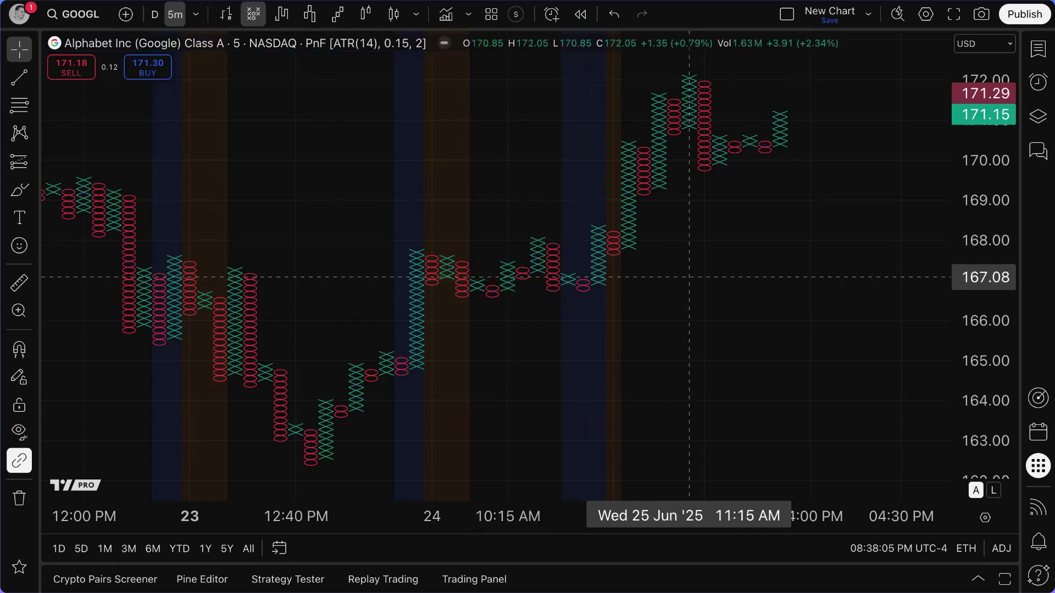
pyautogui.hscroll(5, 671, 280)
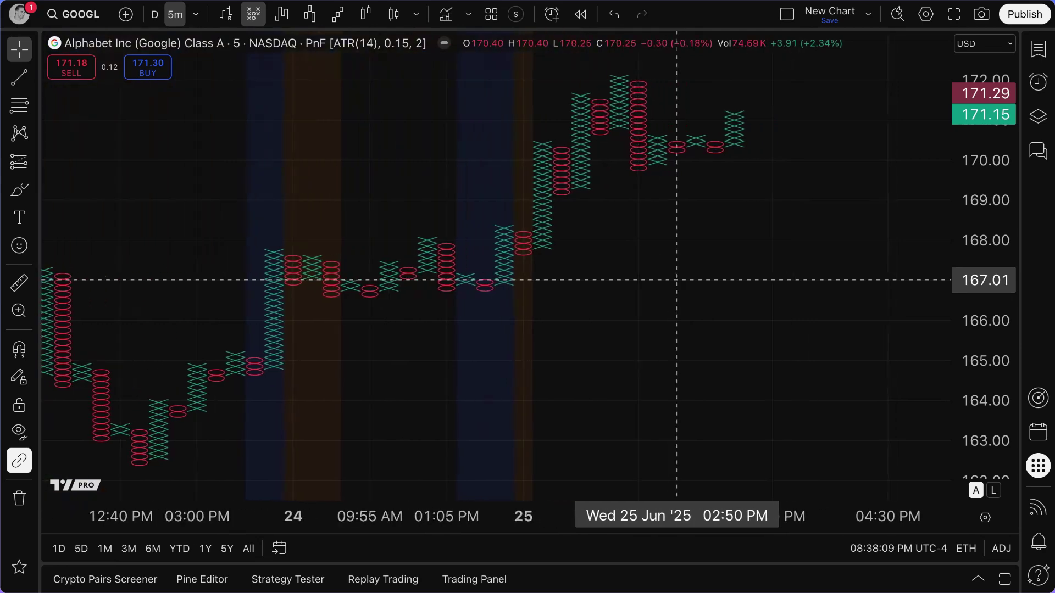
# Examine the 5m Point & figure columns from 17 to 25 June 2025, including the latest rising column
pyautogui.scroll(-5, 677, 280)
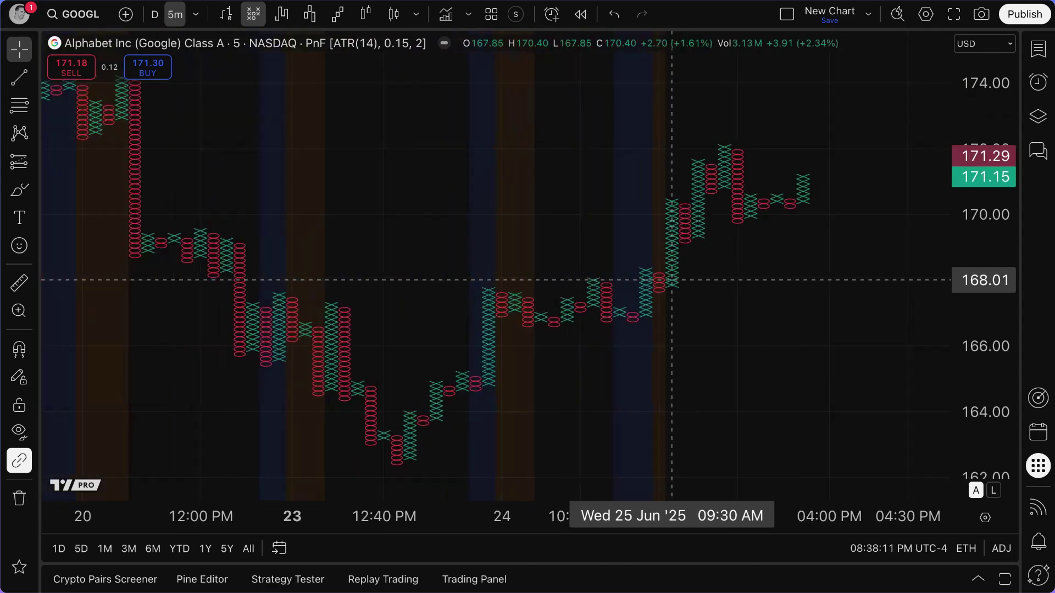
pyautogui.scroll(-3, 685, 286)
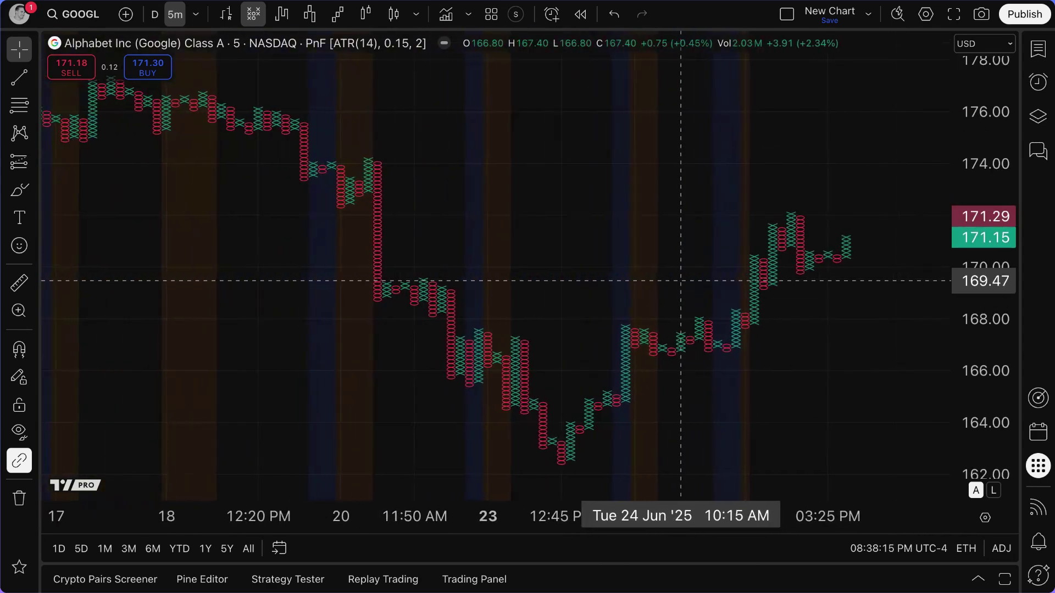
pyautogui.hscroll(5, 680, 280)
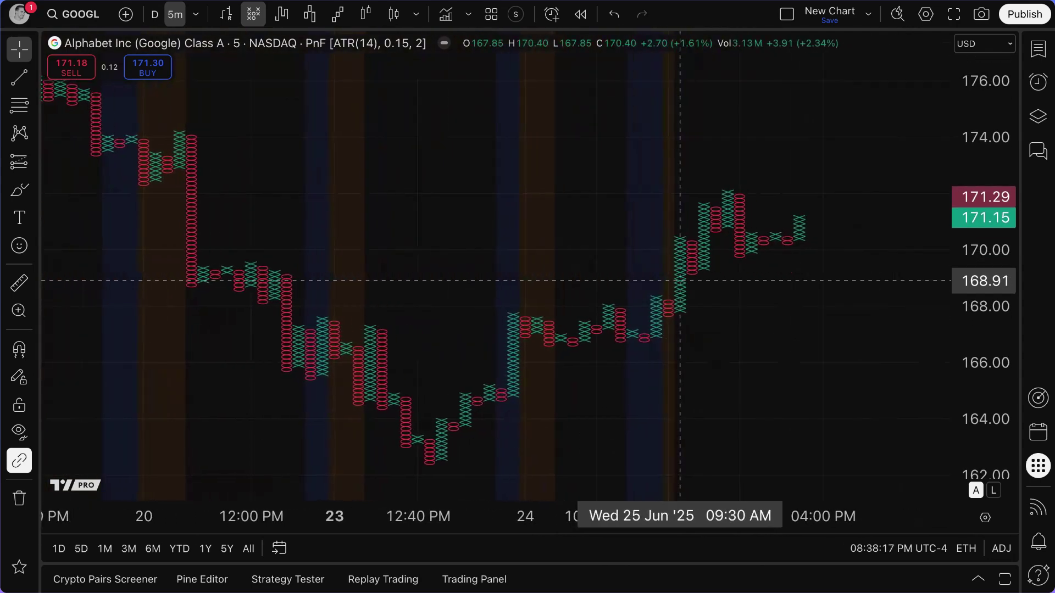
pyautogui.hscroll(2, 680, 281)
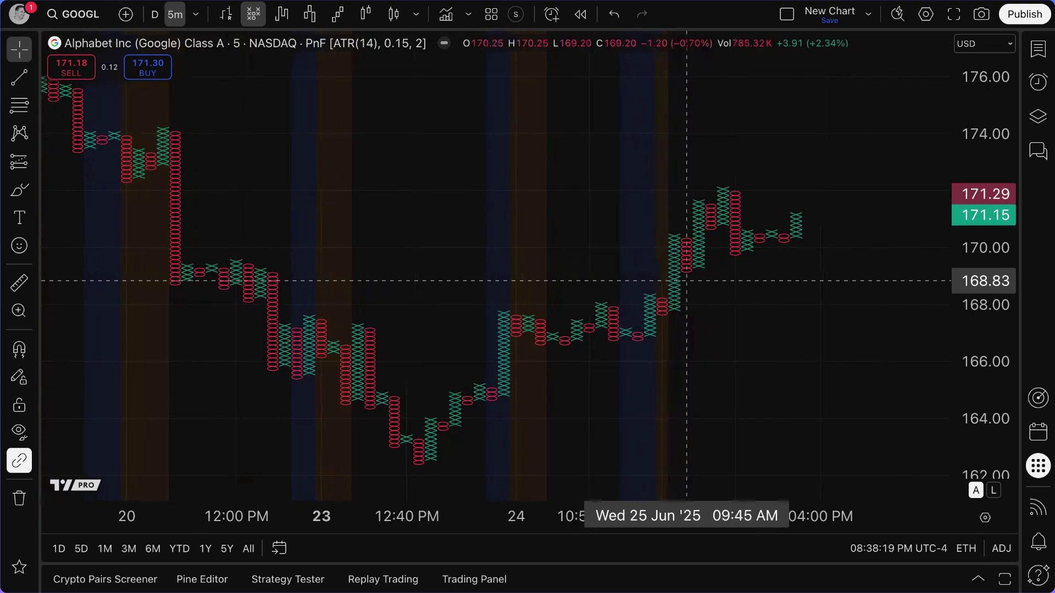
pyautogui.hscroll(3, 680, 281)
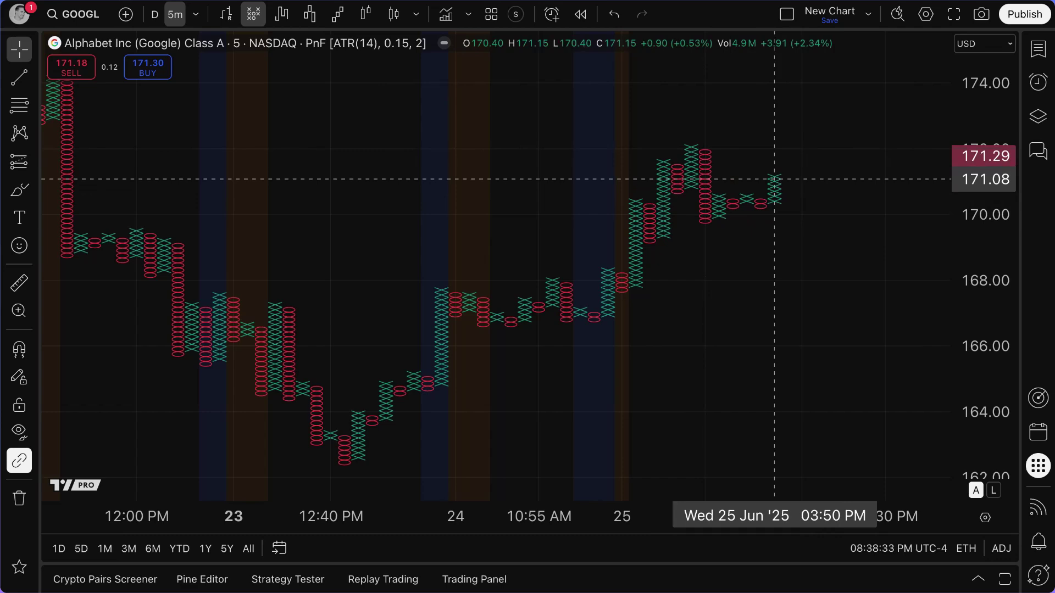
pyautogui.scroll(2, 775, 178)
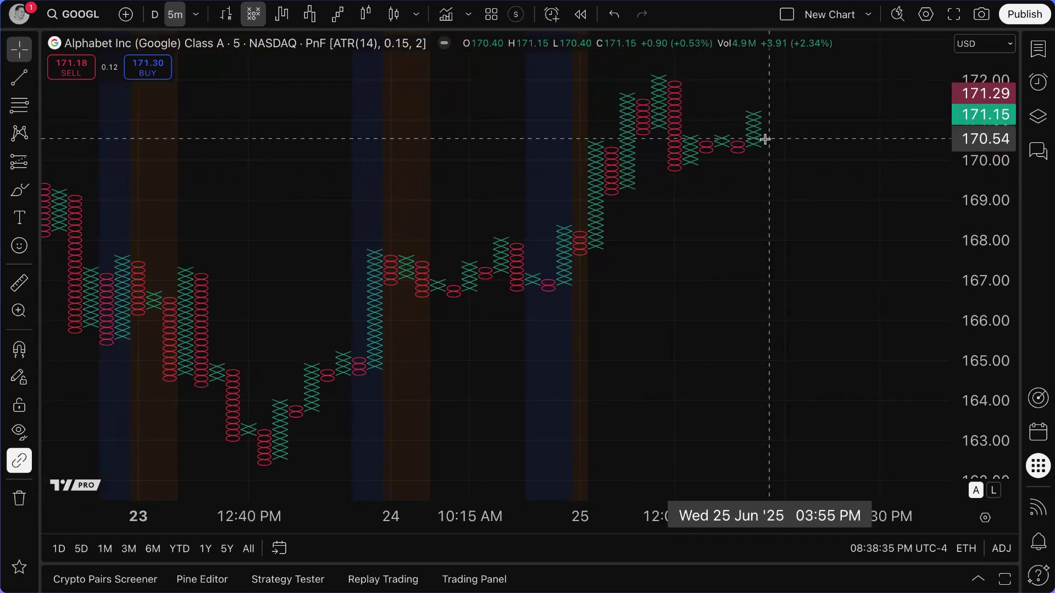
pyautogui.scroll(1, 736, 220)
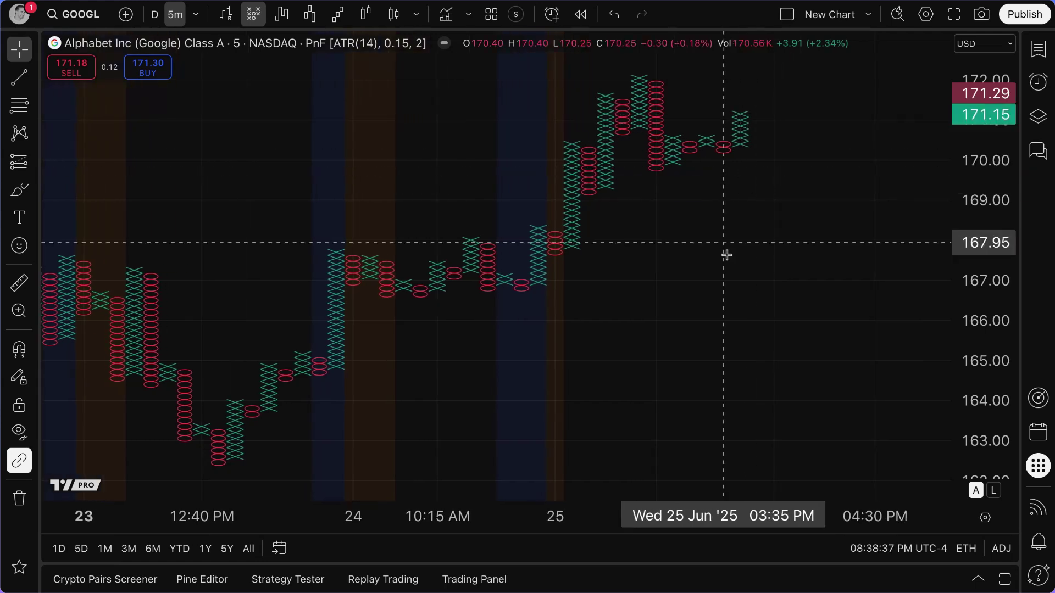
pyautogui.scroll(-1, 497, 292)
pyautogui.hscroll(1, 576, 298)
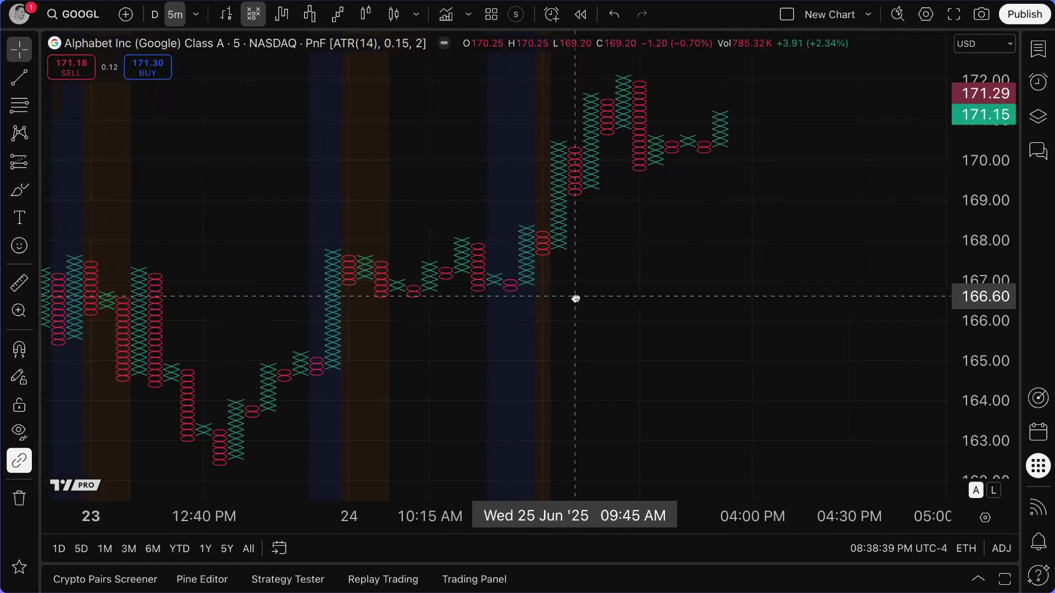
pyautogui.scroll(-1, 555, 301)
# Sketch freehand X marks with the Brush above the latest rising column of 25 June, up to about 172
pyautogui.click(22, 199)
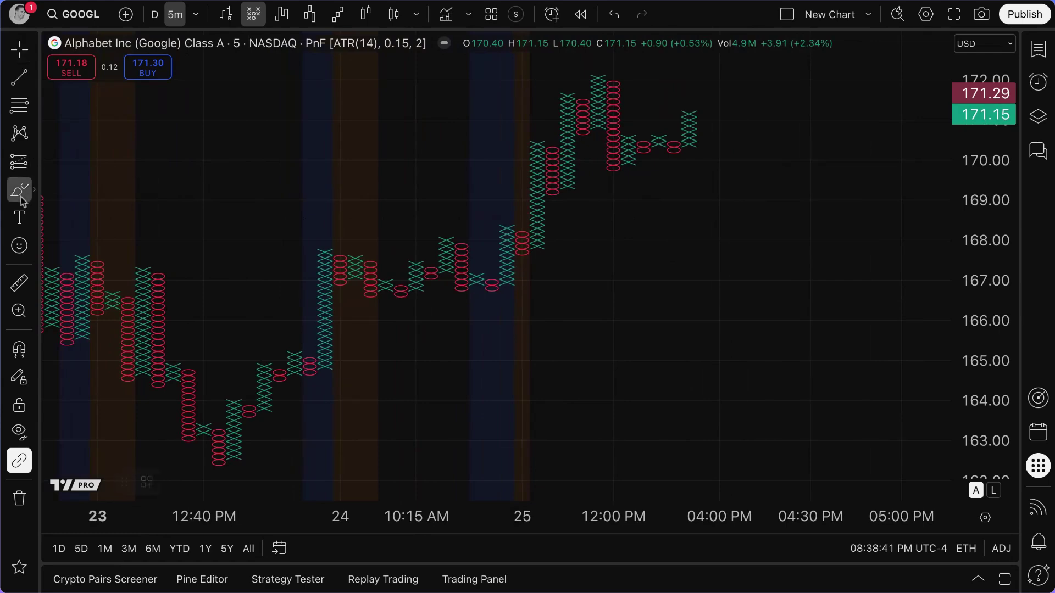
pyautogui.click(689, 103)
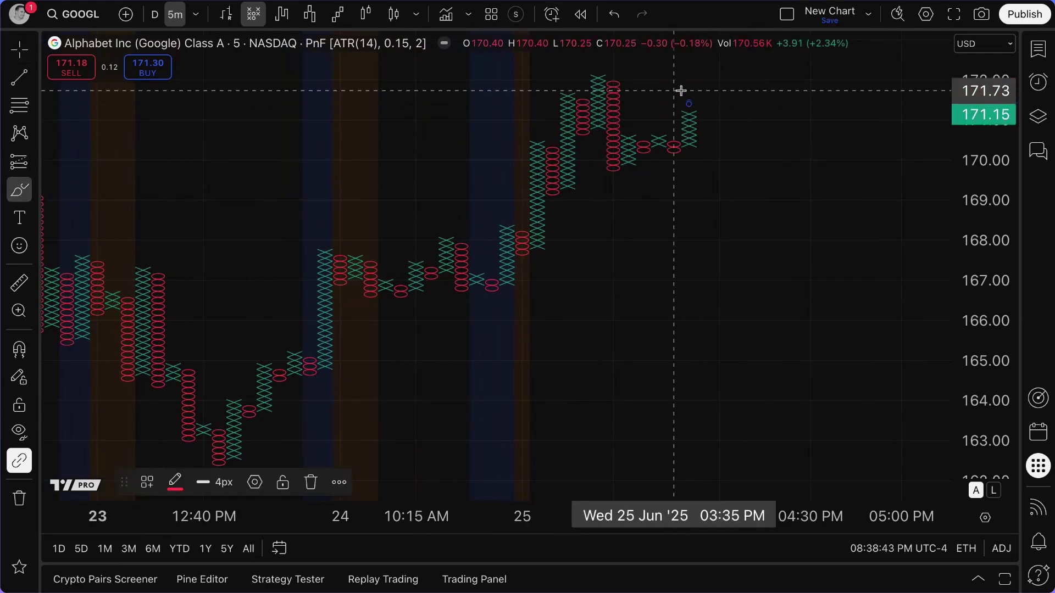
pyautogui.moveTo(702, 98)
pyautogui.mouseDown()
pyautogui.moveTo(690, 104)
pyautogui.moveTo(717, 100)
pyautogui.mouseUp()
pyautogui.moveTo(700, 63); pyautogui.dragTo(688, 72)
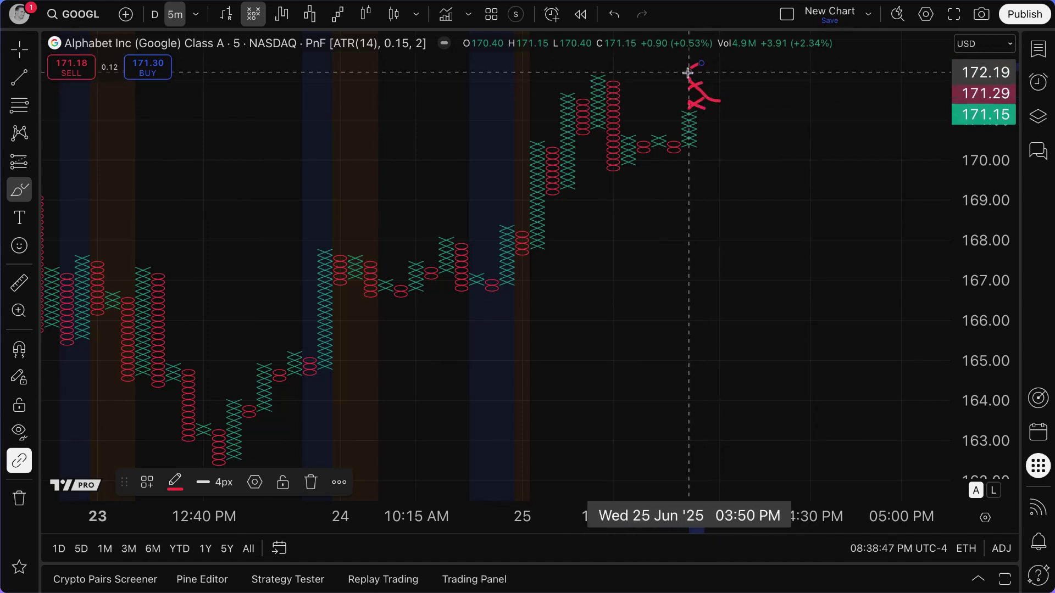
# Undo all the brush strokes above the latest column
pyautogui.press('ctrl')
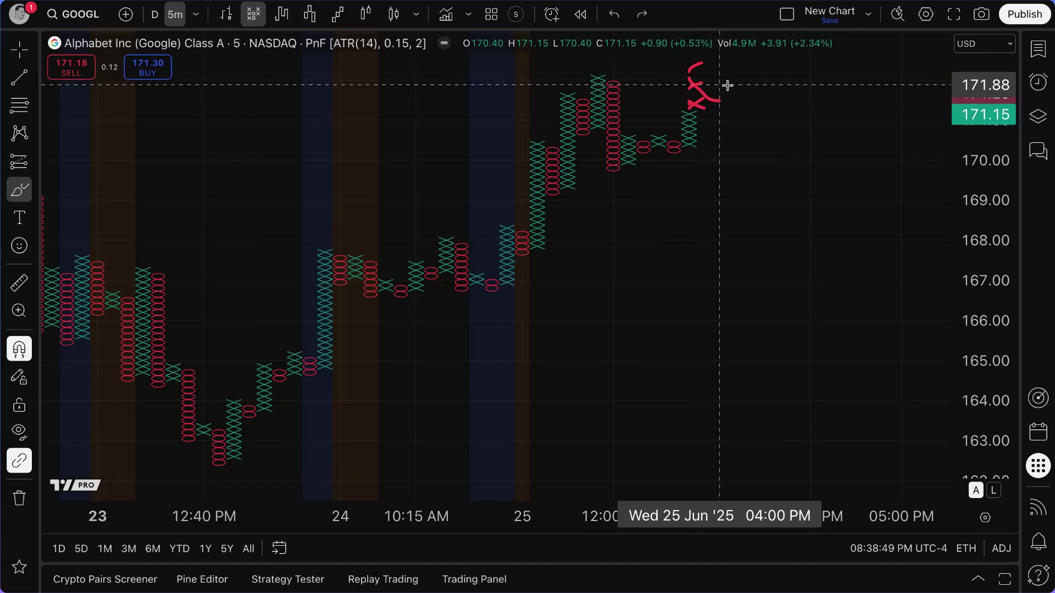
pyautogui.hotkey('ctrl', 'z')
pyautogui.hotkey('ctrl', 'z')
pyautogui.hotkey('ctrl', 'z')
pyautogui.hotkey('ctrl', 'z')
pyautogui.hotkey('ctrl', 'z')
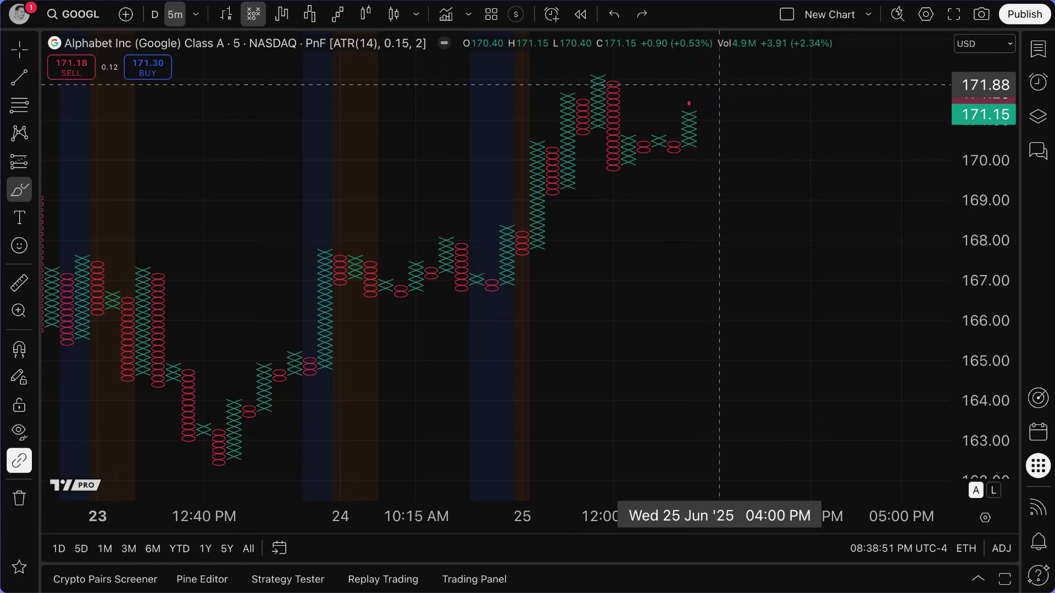
pyautogui.hotkey('ctrl', 'z')
# Review the available chart types, down to the price-based group from Heikin Ashi to Range
pyautogui.scroll(-1, 711, 153)
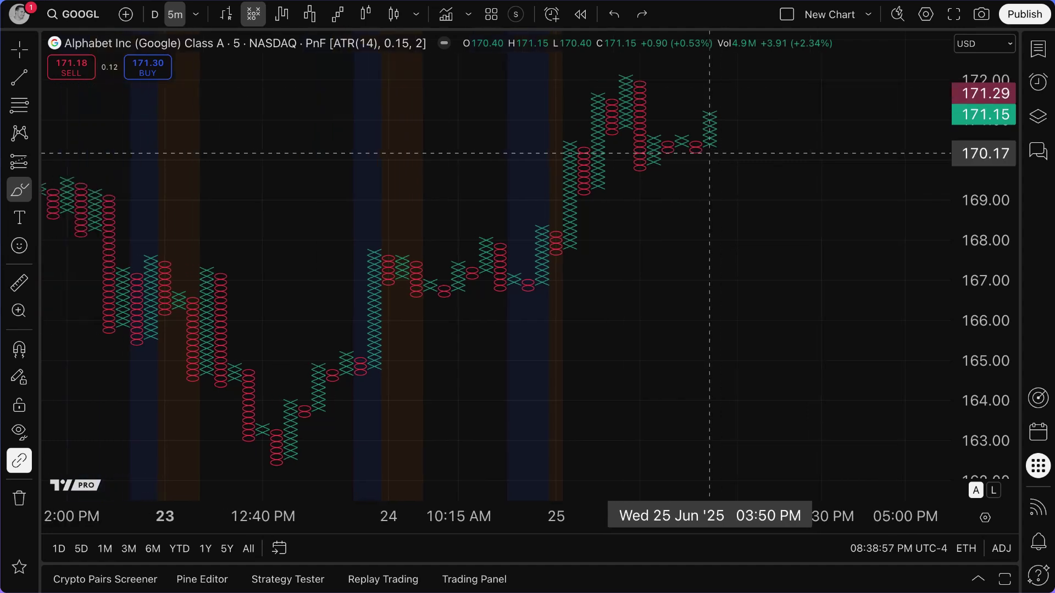
pyautogui.scroll(-3, 707, 235)
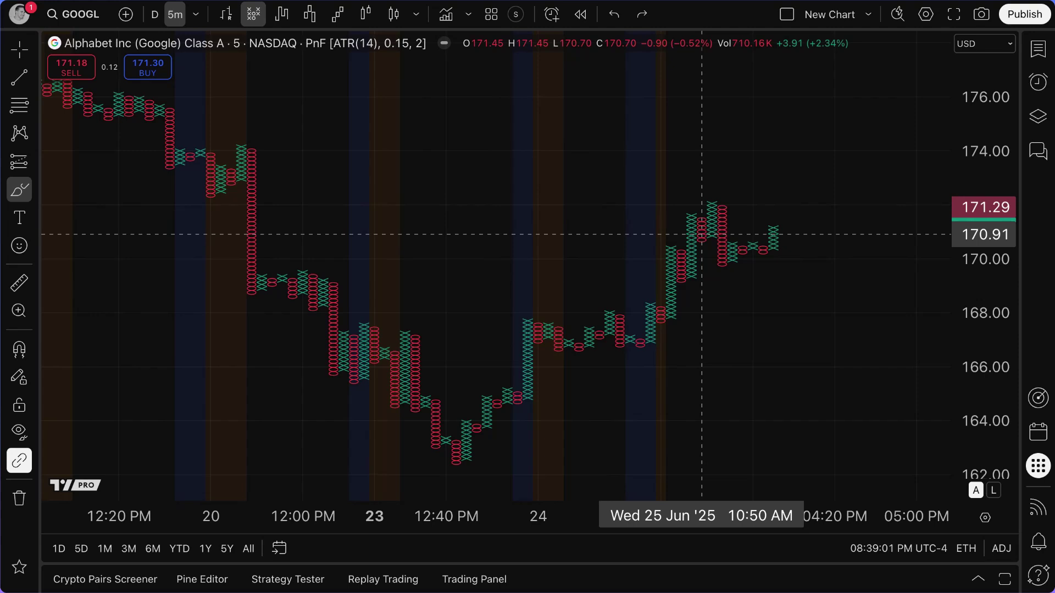
pyautogui.click(417, 15)
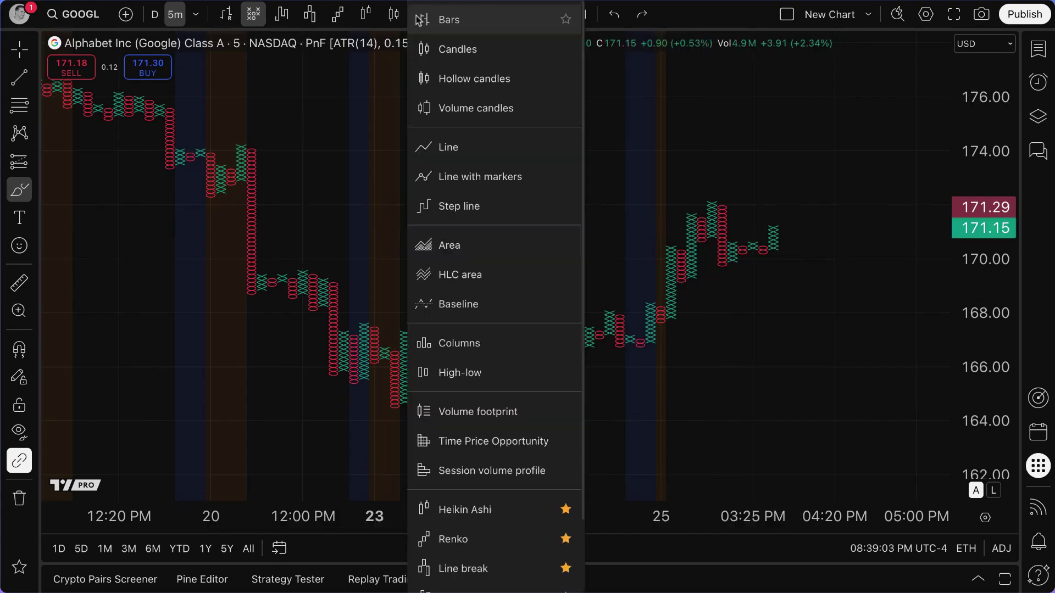
pyautogui.scroll(-2, 467, 415)
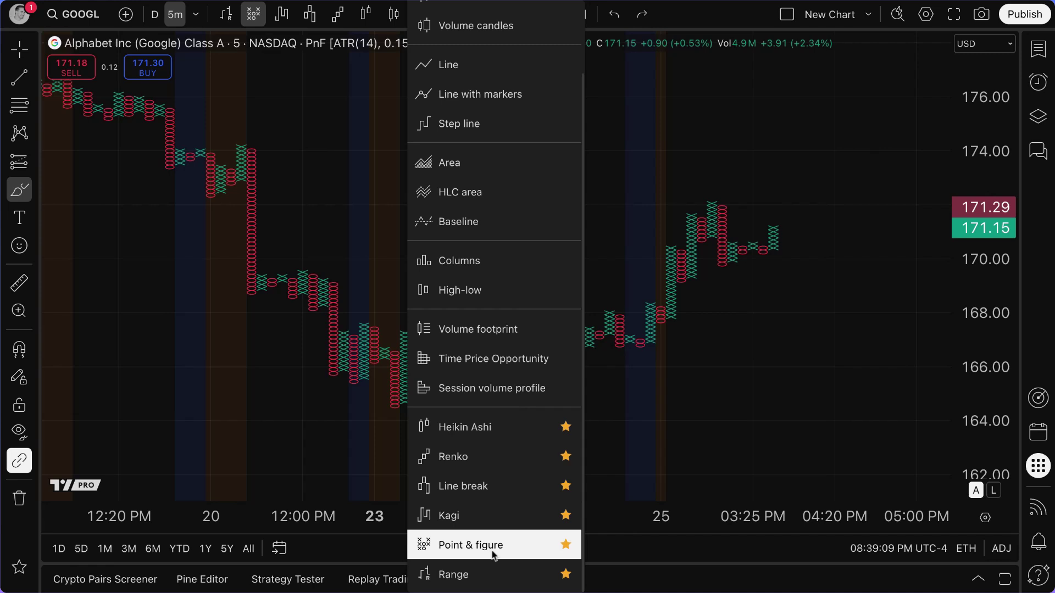
# Change the Point & figure chart's interval to 1 minute
pyautogui.click(198, 20)
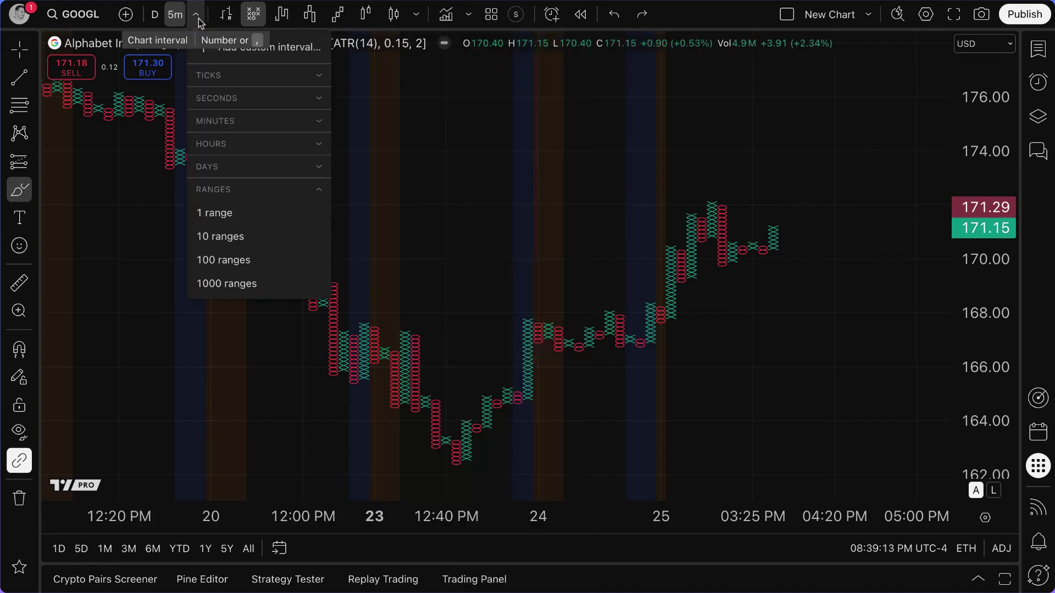
pyautogui.click(276, 181)
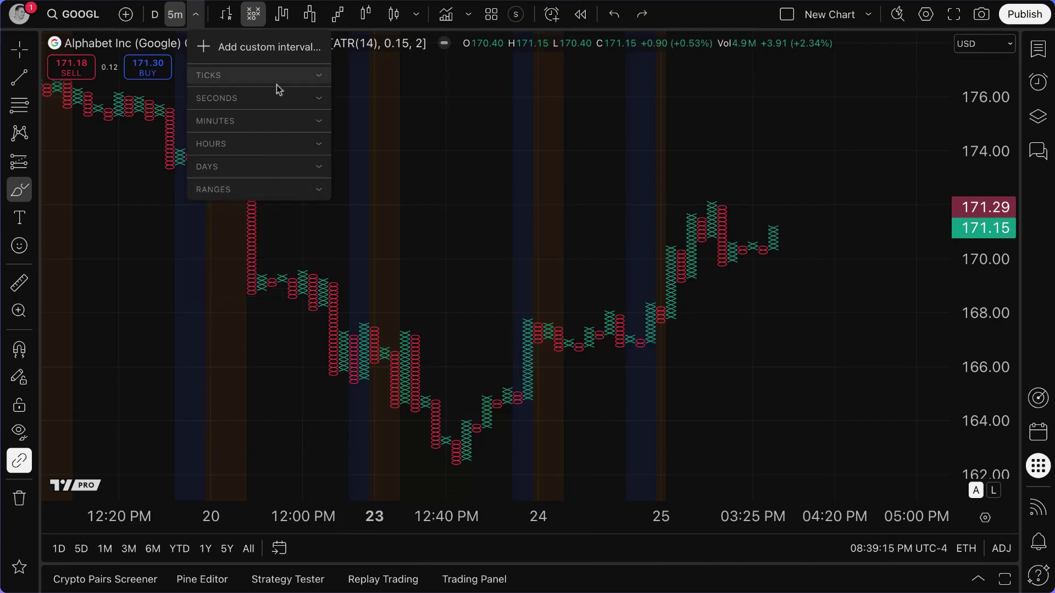
pyautogui.click(275, 123)
pyautogui.click(270, 144)
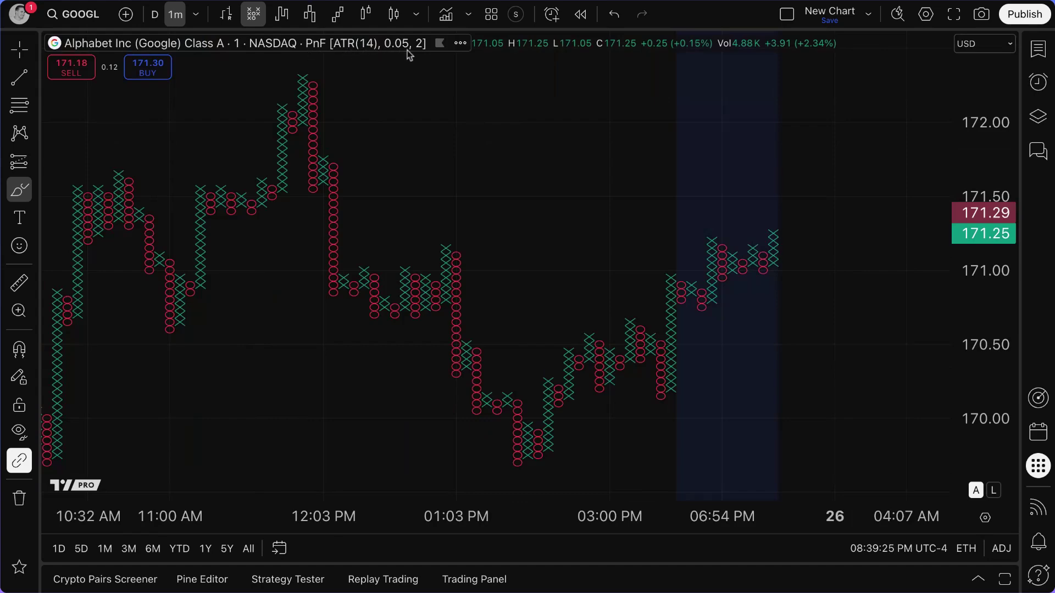
# Try the Traditional box size assignment method in the Point & figure settings and switch it to Percentage LTP
pyautogui.click(19, 49)
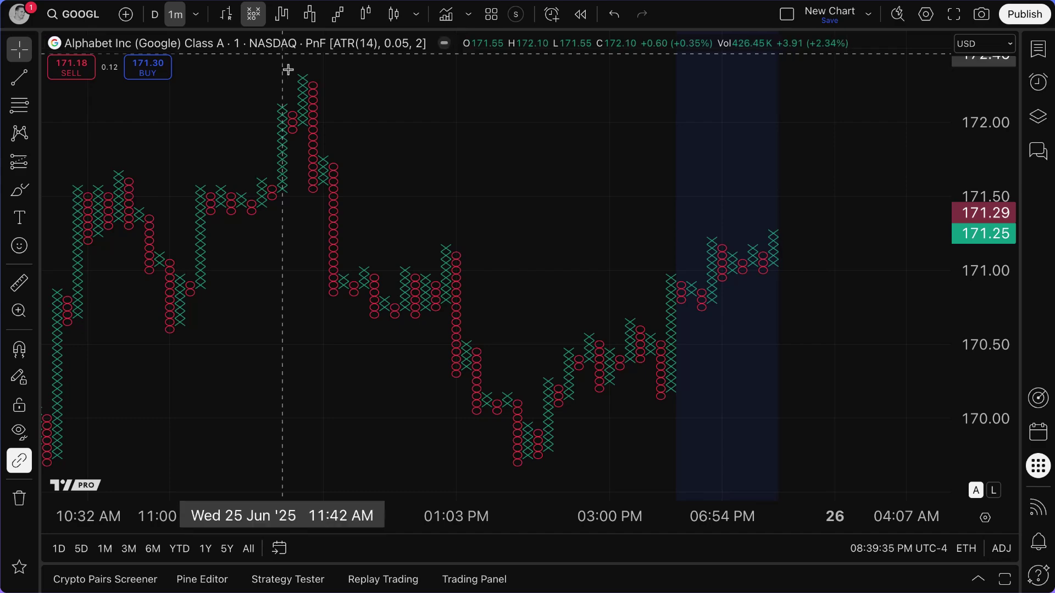
pyautogui.doubleClick(308, 110)
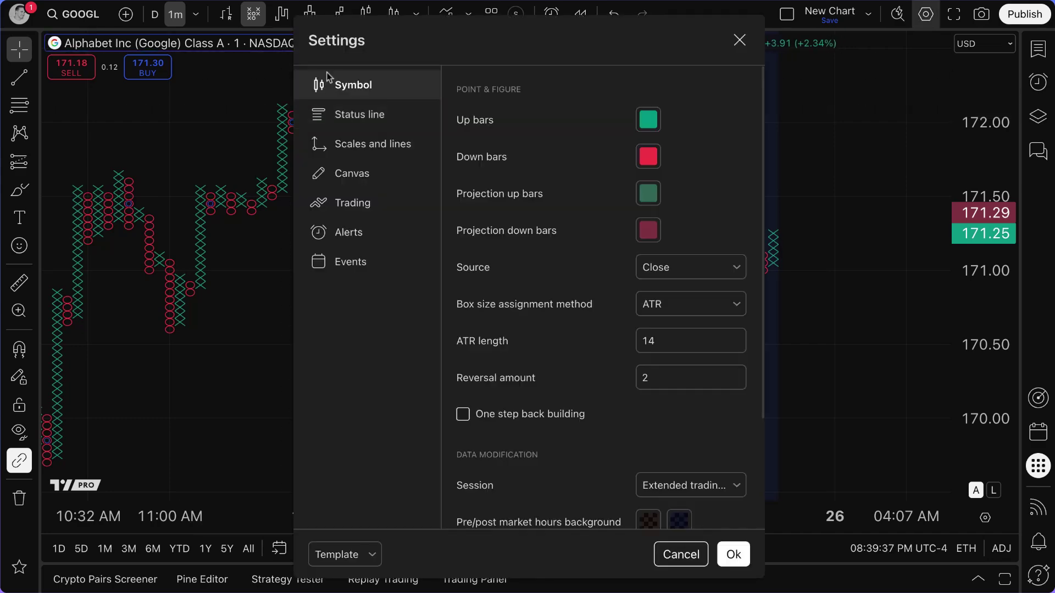
pyautogui.moveTo(458, 39); pyautogui.dragTo(188, 118)
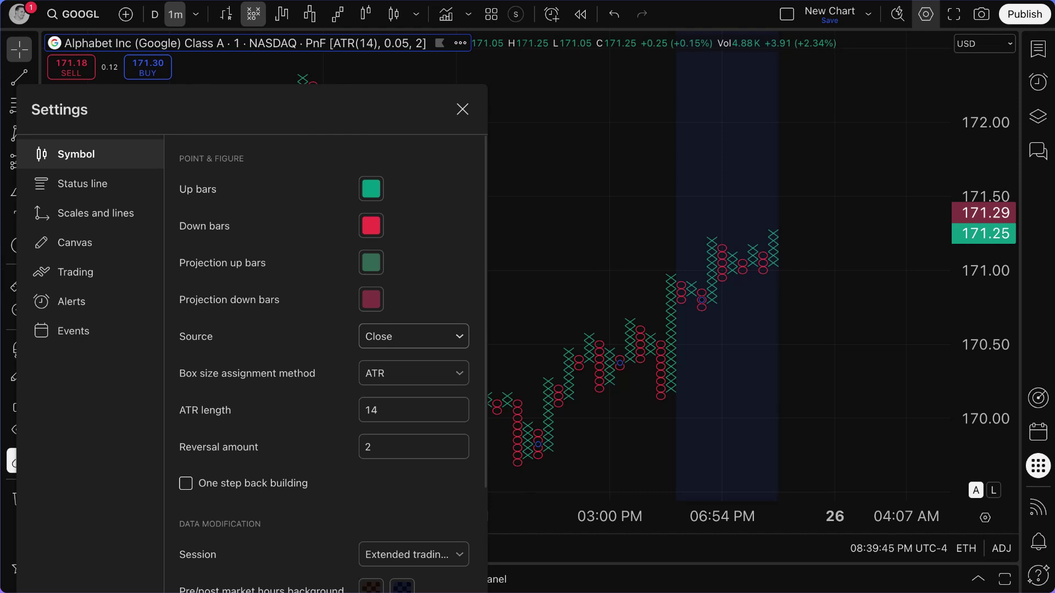
pyautogui.click(399, 376)
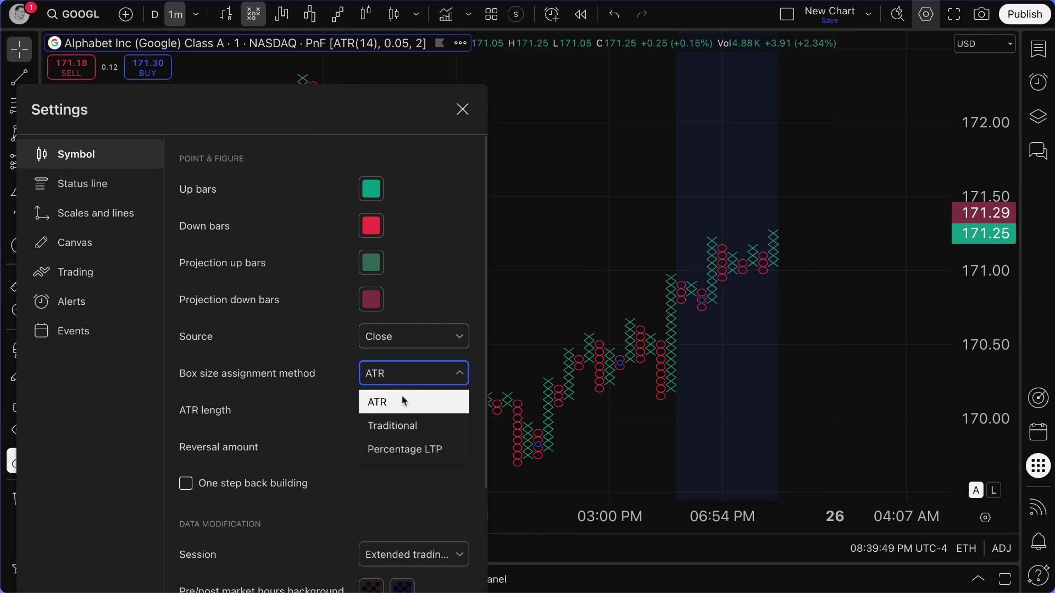
pyautogui.click(403, 425)
pyautogui.moveTo(387, 113); pyautogui.dragTo(389, 46)
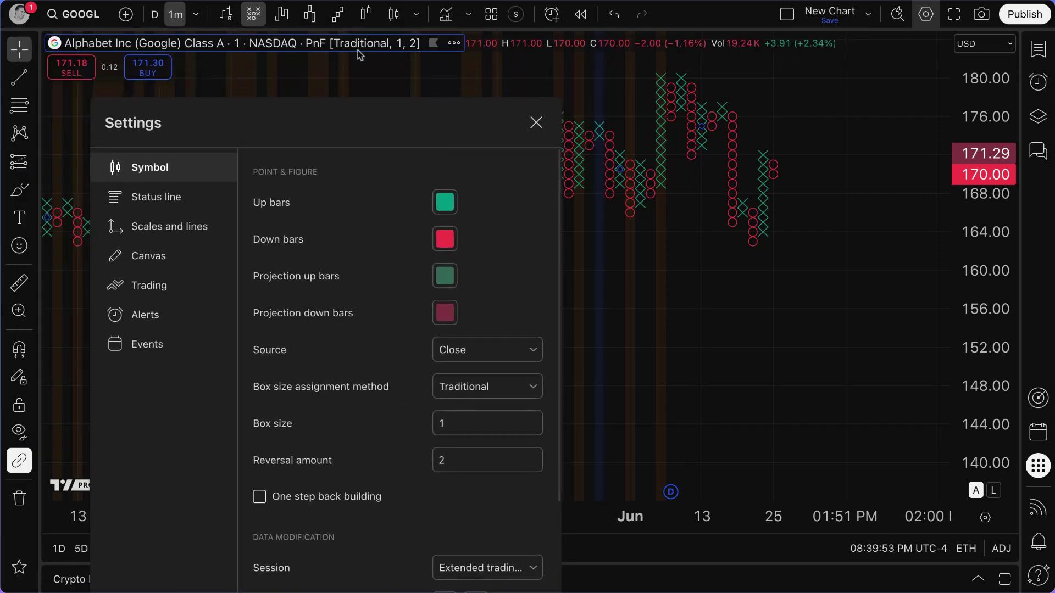
pyautogui.click(513, 389)
pyautogui.click(505, 463)
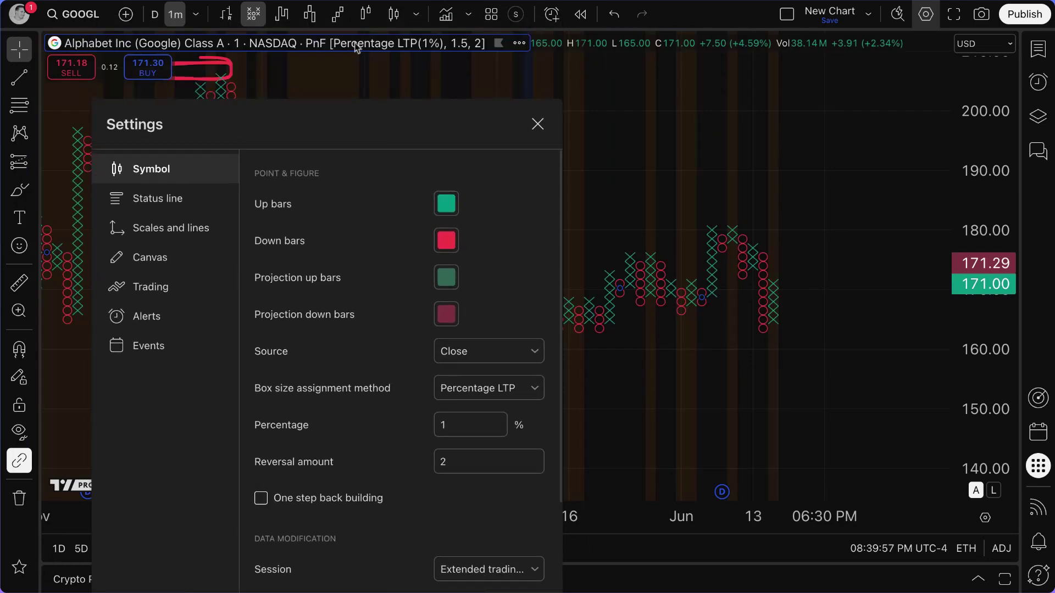
# Set the Percentage LTP box size to 5% and examine the rebuilt columns
pyautogui.click(463, 422)
pyautogui.doubleClick(466, 424)
pyautogui.write('5')
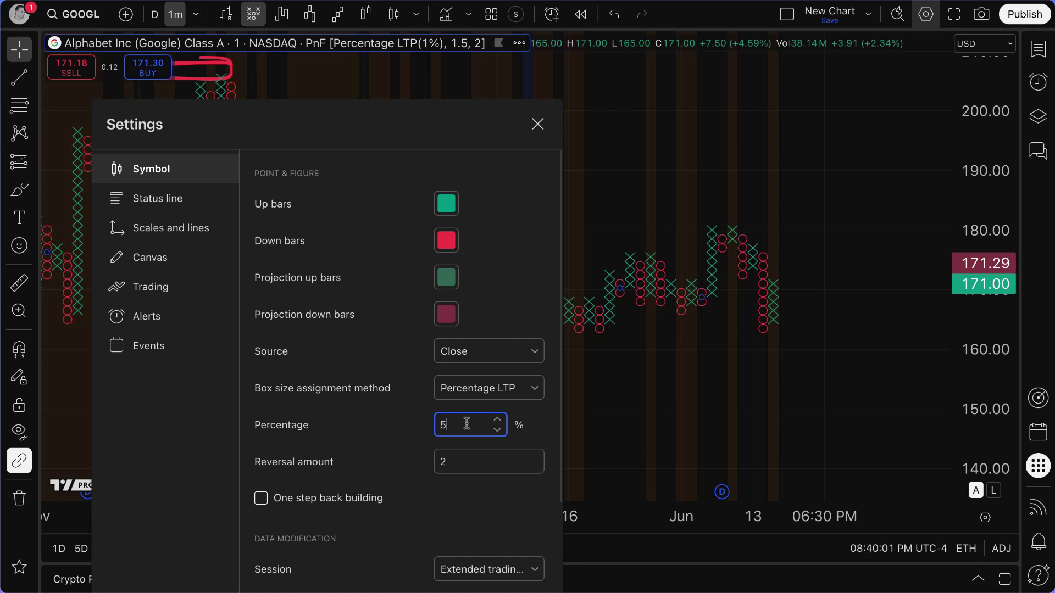
pyautogui.click(548, 436)
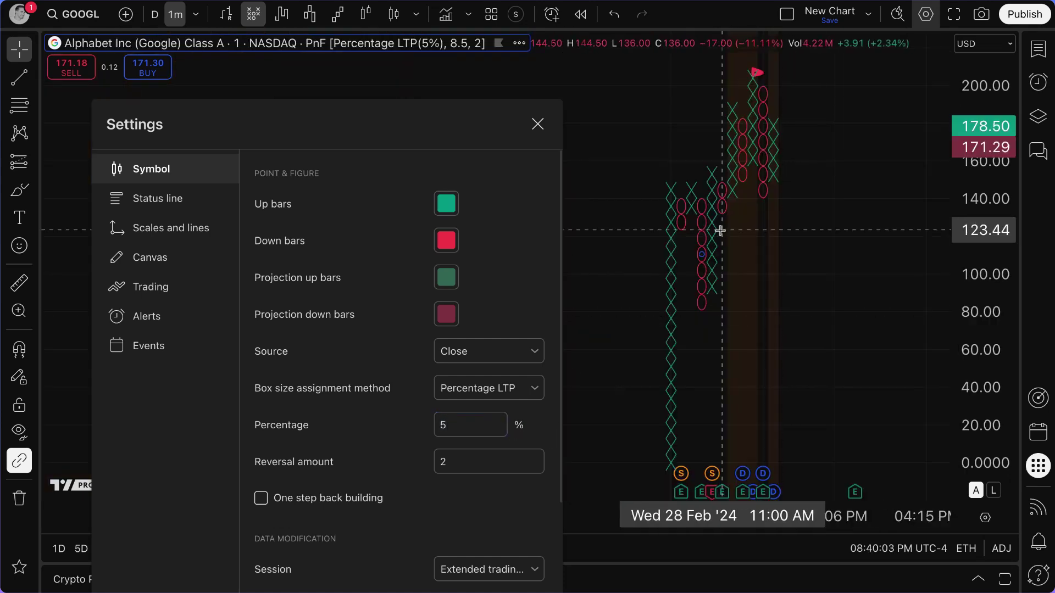
# Set the box size percentage to 1% and close the chart settings
pyautogui.doubleClick(473, 421)
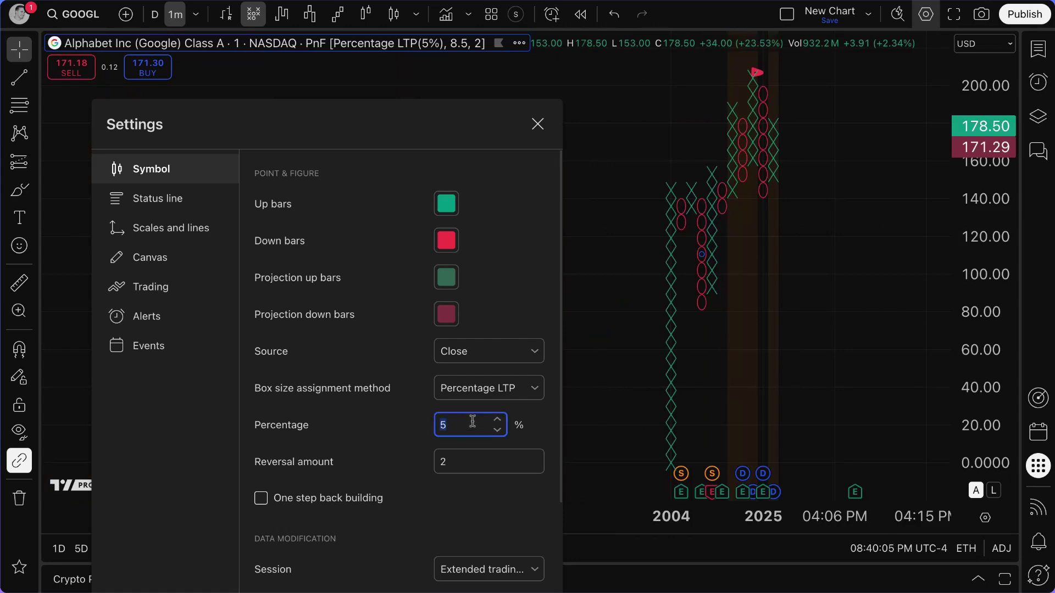
pyautogui.write('1')
pyautogui.press('Return')
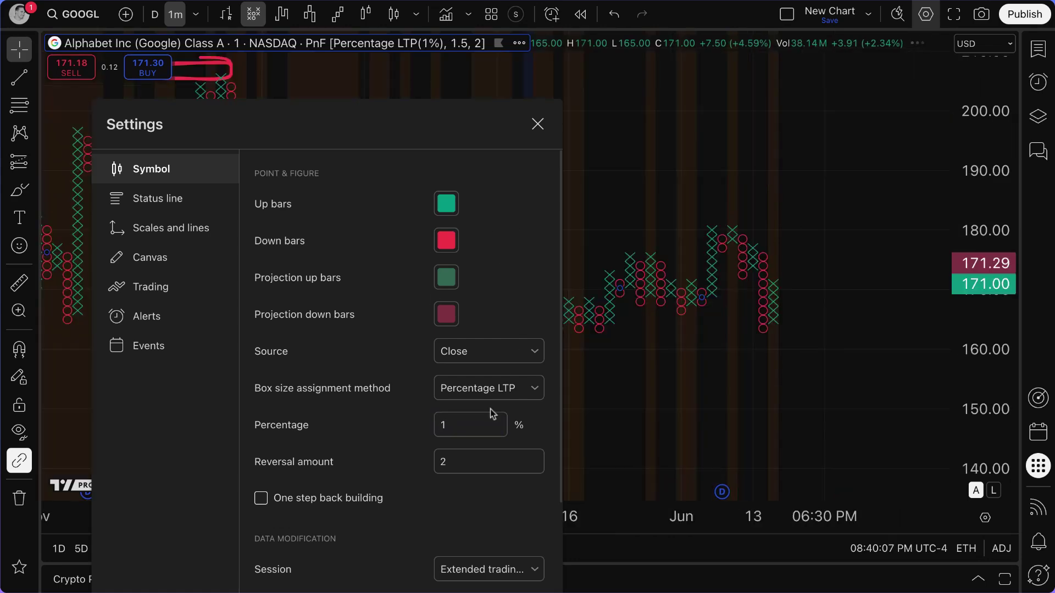
pyautogui.click(537, 126)
# Examine the Percentage LTP columns from early 2025 to June and review the Point & figure settings without changing them
pyautogui.scroll(2, 515, 163)
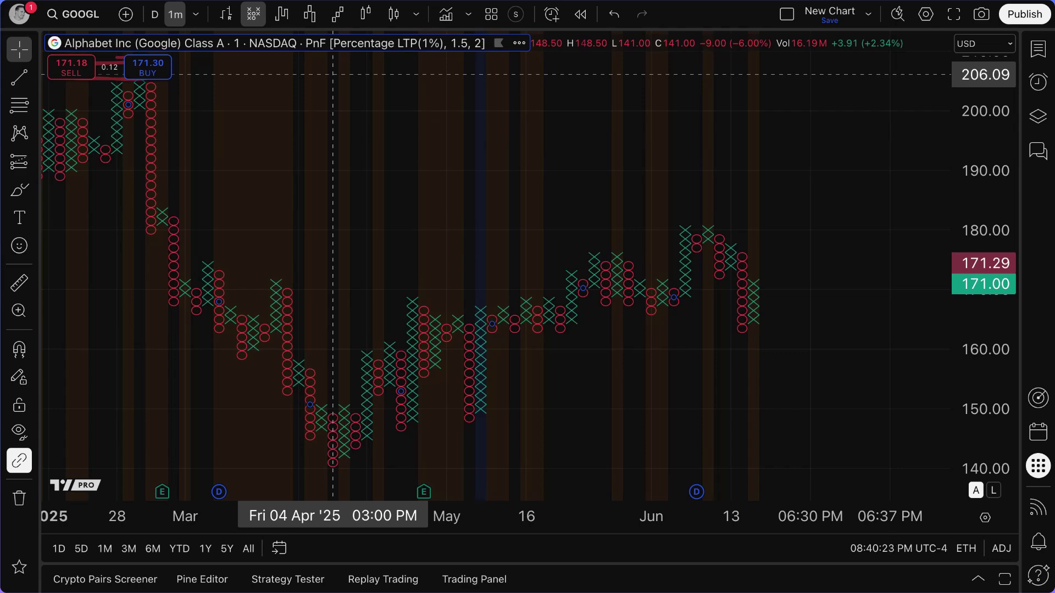
pyautogui.doubleClick(154, 174)
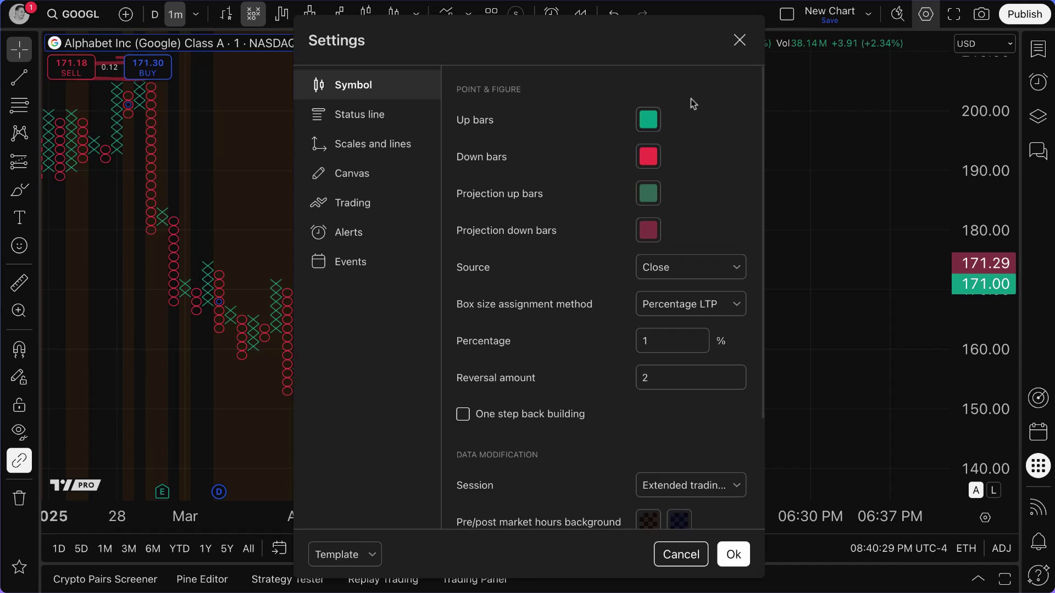
pyautogui.click(740, 41)
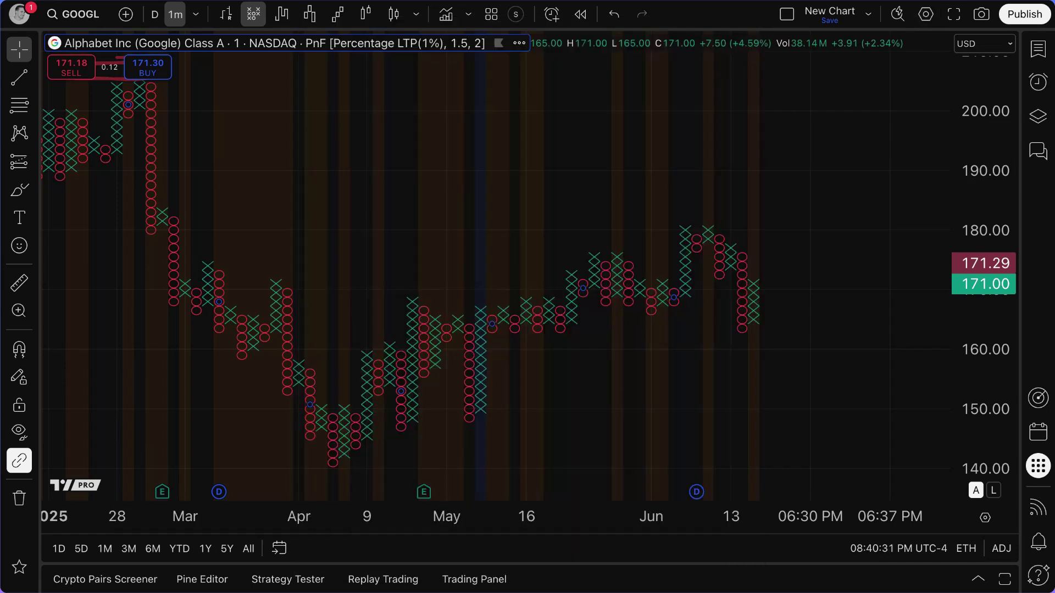